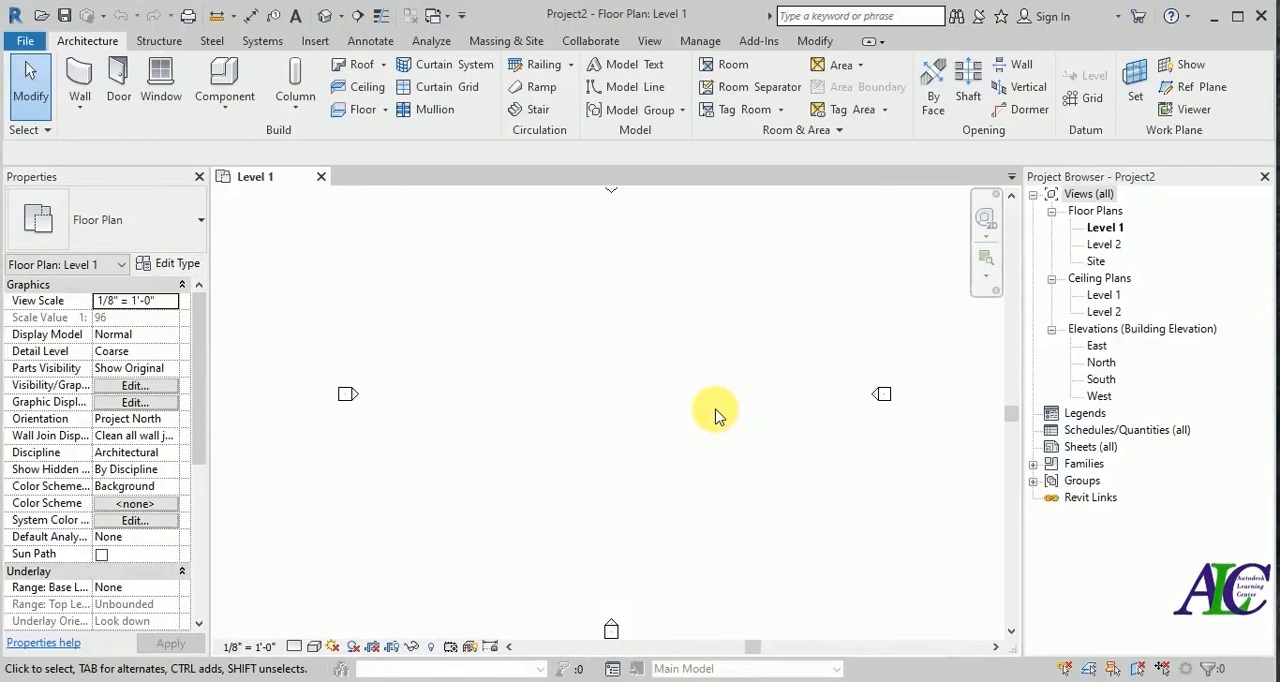
# Set the project's length units to centimeters.
pyautogui.press('u')
pyautogui.press('n')
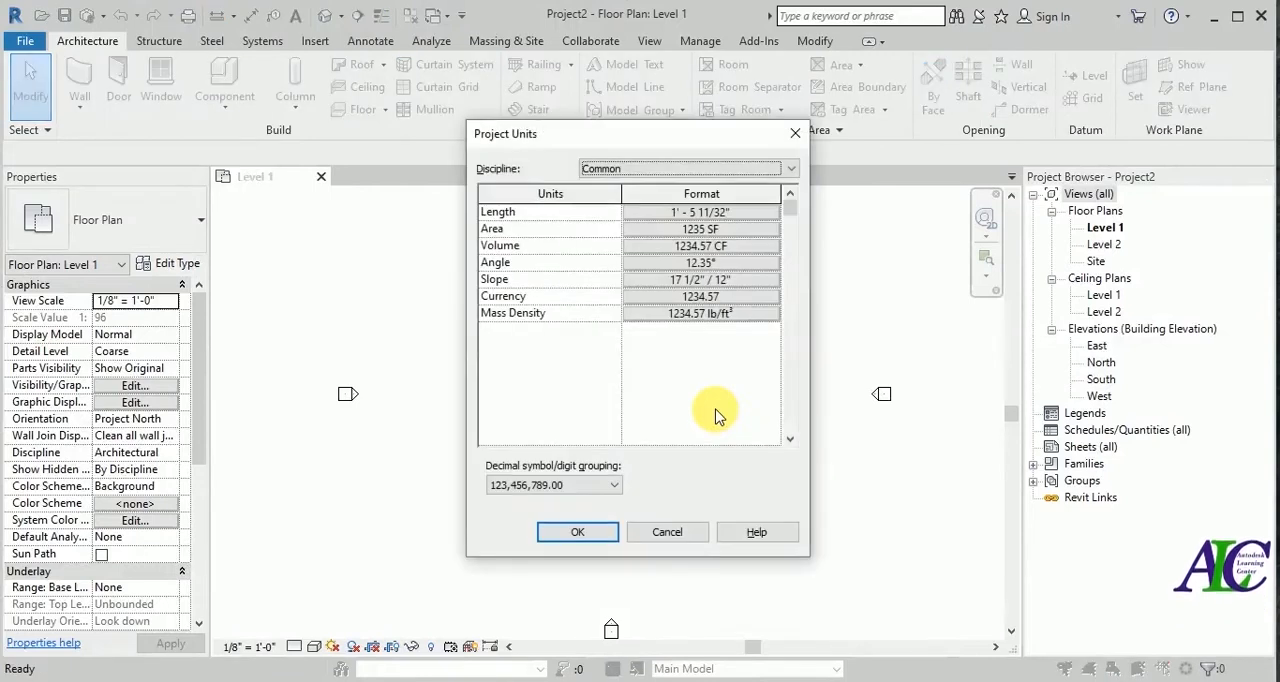
pyautogui.click(740, 214)
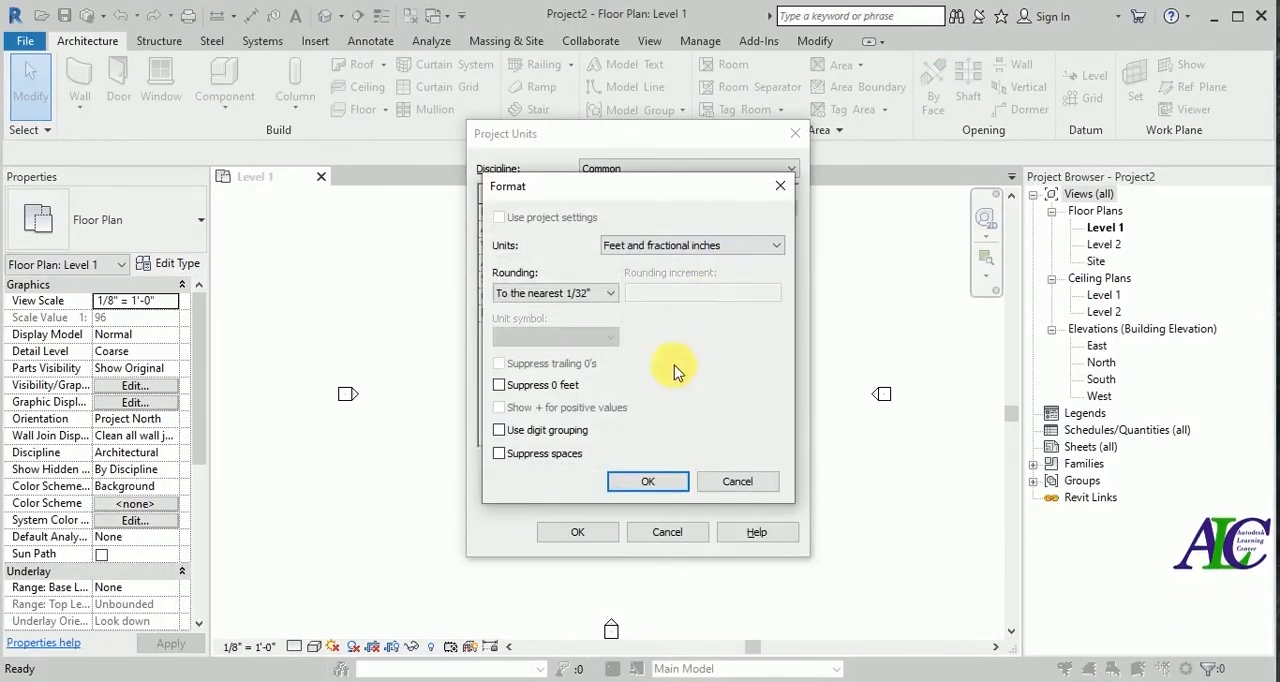
pyautogui.click(737, 248)
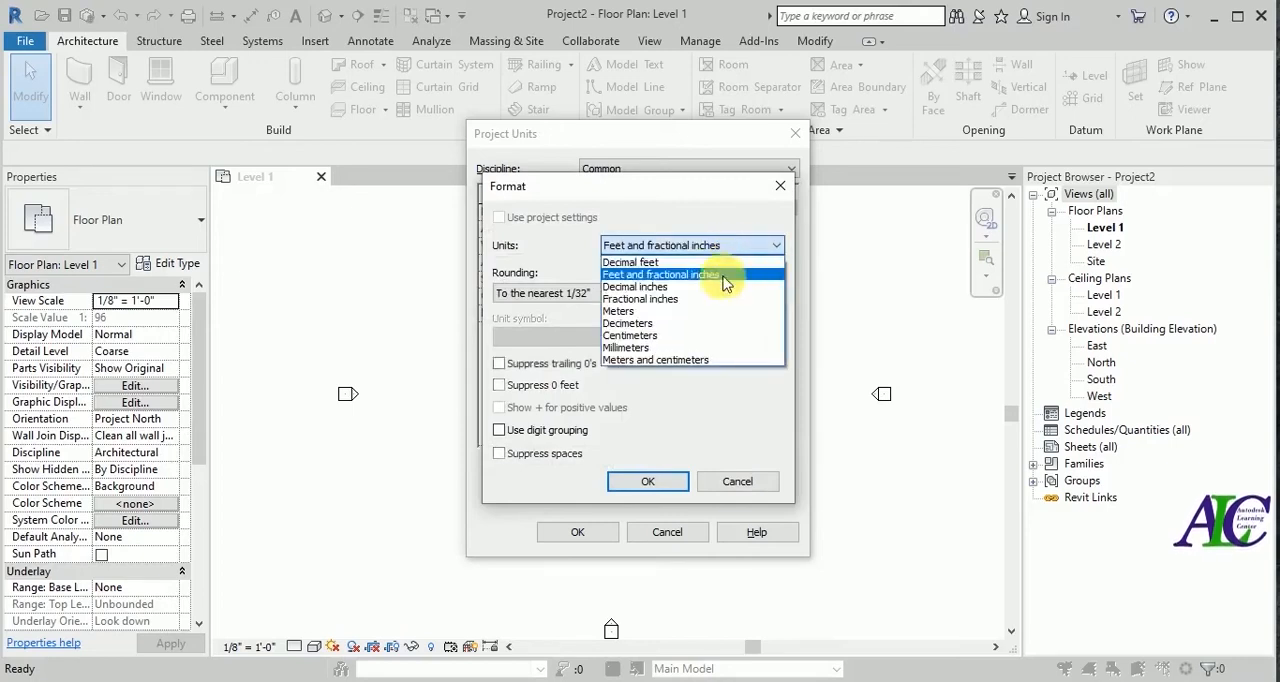
pyautogui.click(686, 336)
pyautogui.click(655, 481)
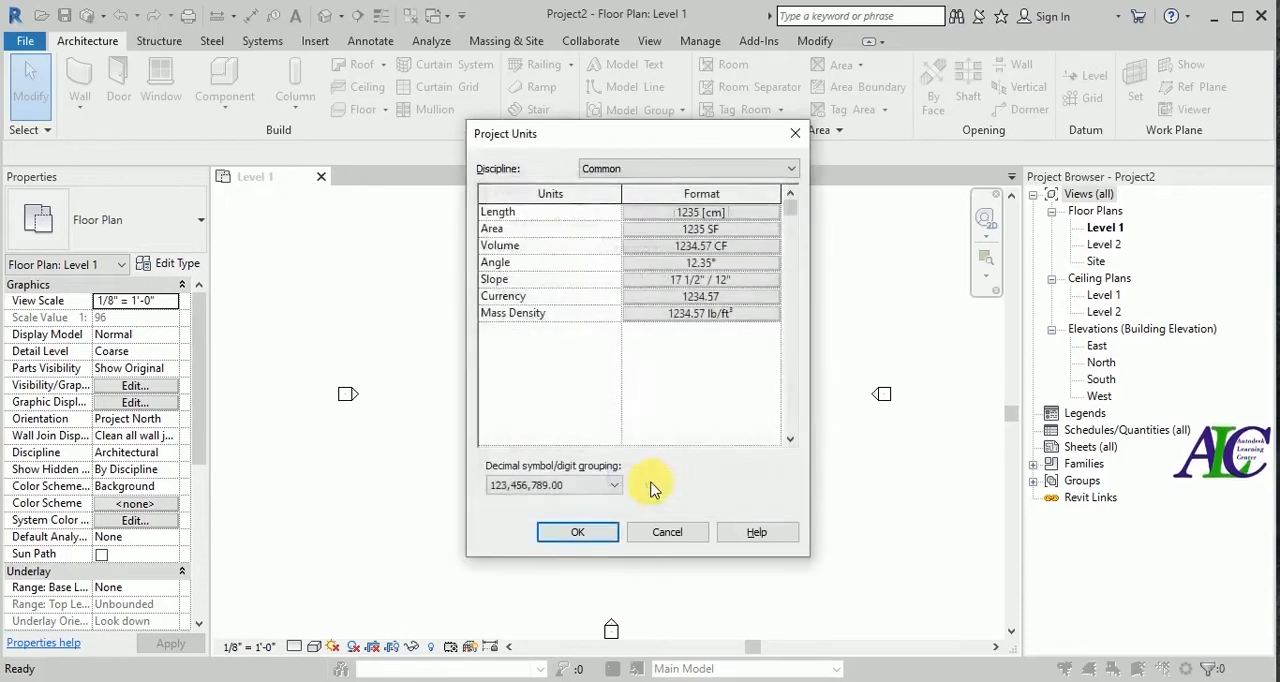
pyautogui.click(582, 535)
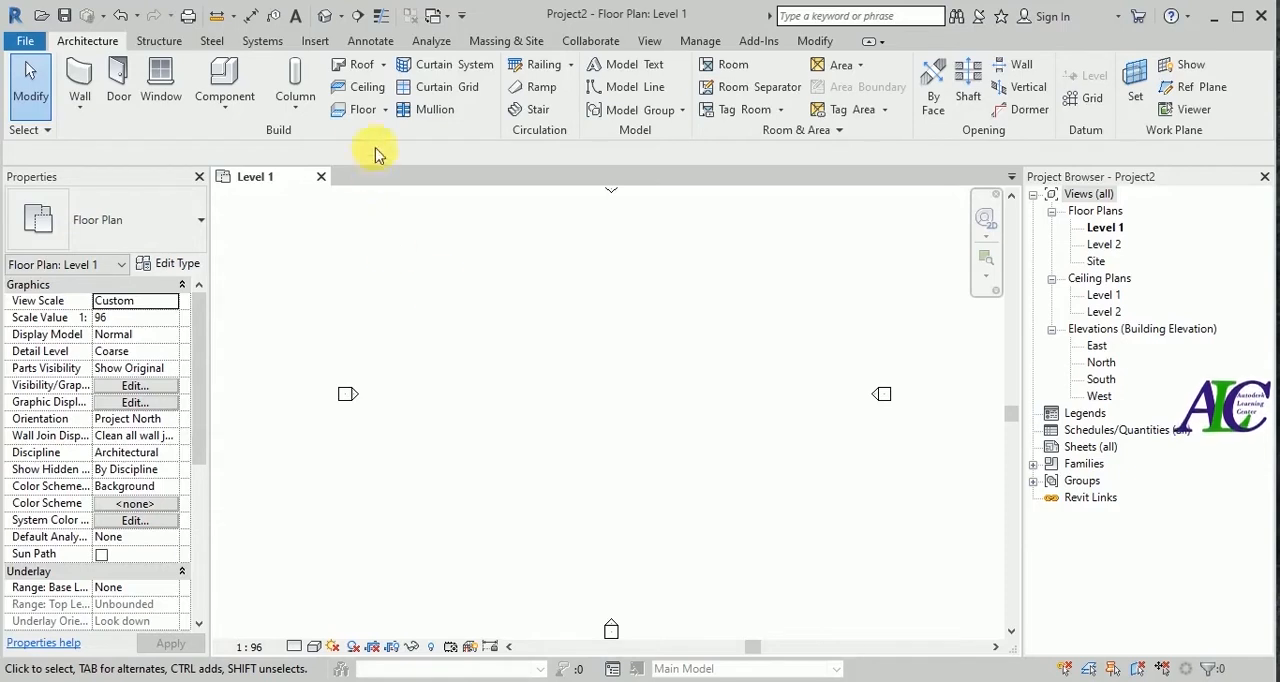
# Start an architectural floor on Level 1 using the Wood Joist 10" - Ceramic Tile type.
pyautogui.click(363, 110)
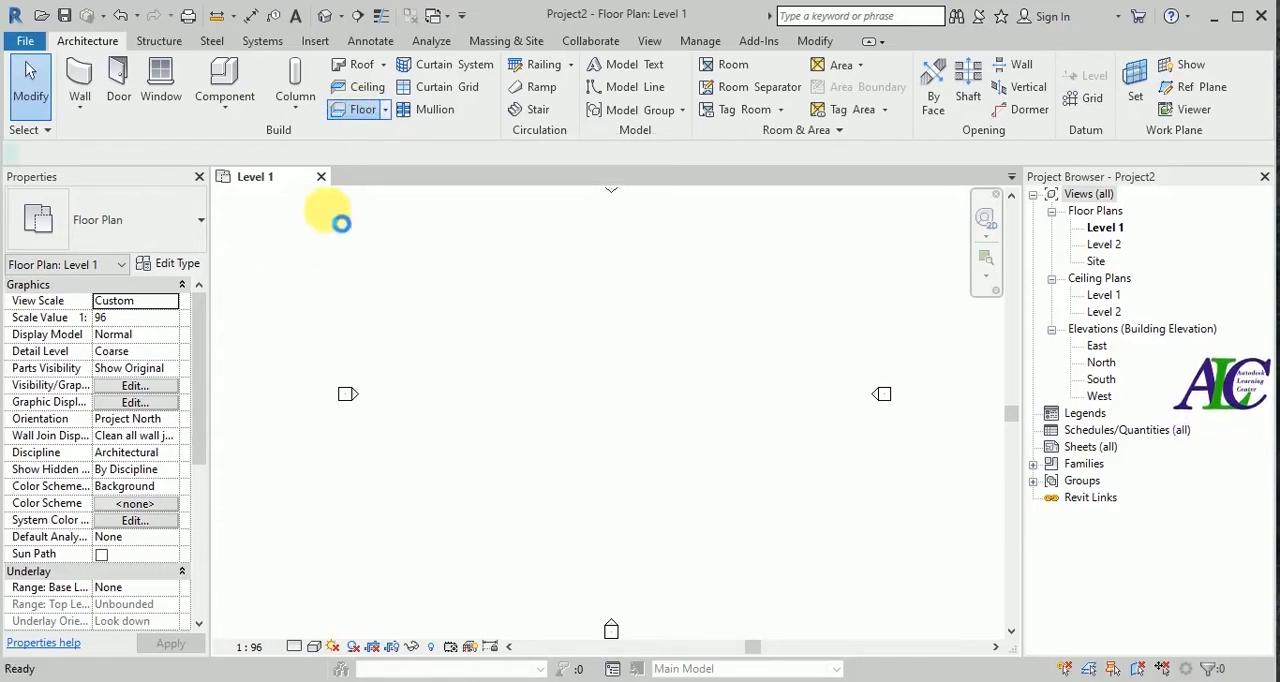
pyautogui.click(200, 229)
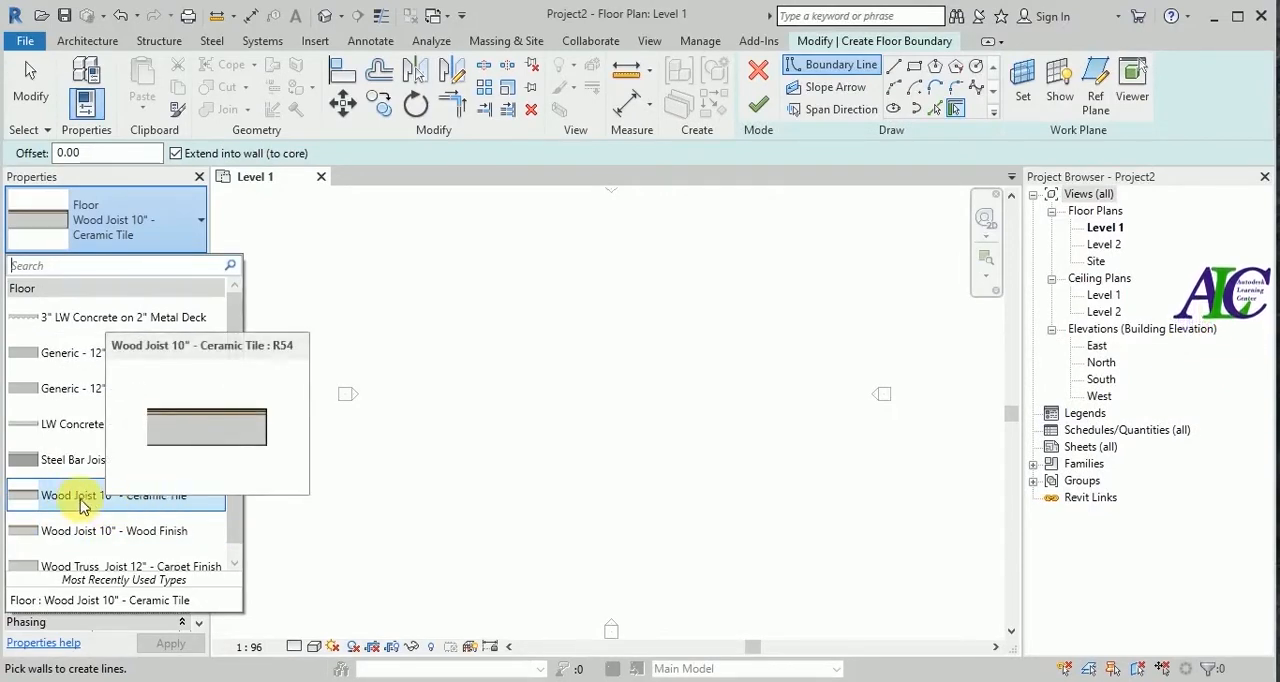
pyautogui.click(75, 497)
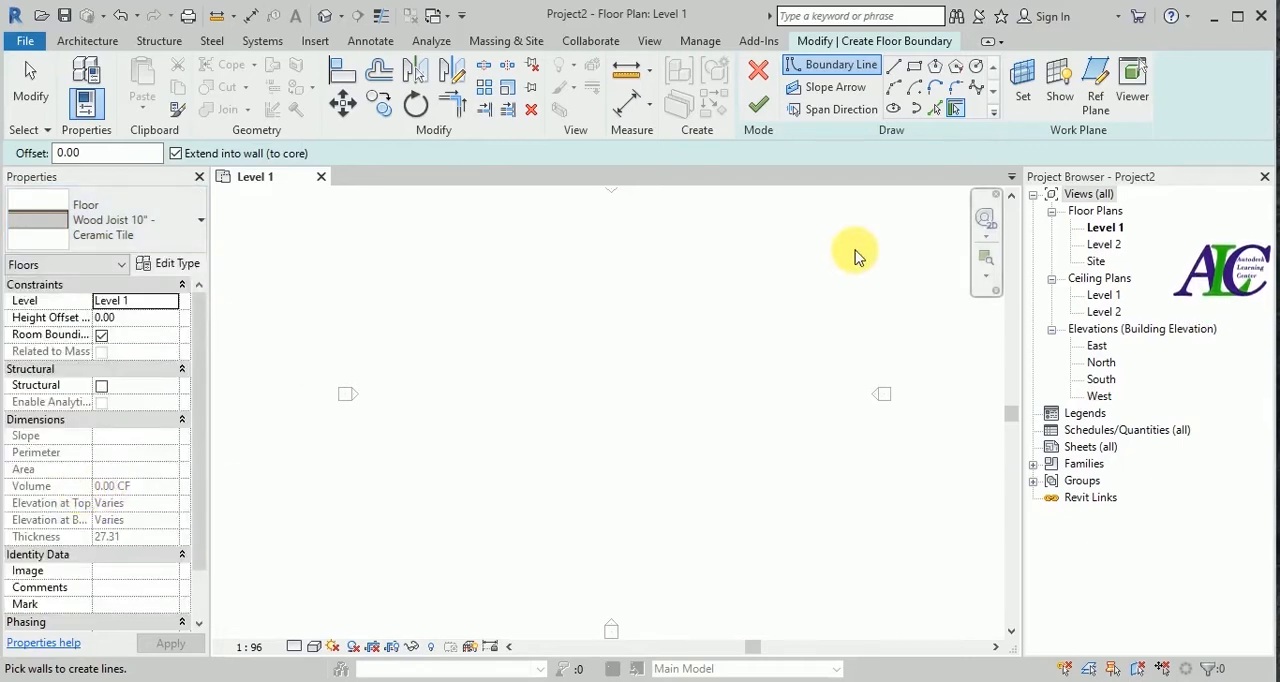
# Sketch a rectangular floor boundary about 800 cm wide and 600 cm high in the middle of the plan.
pyautogui.click(911, 70)
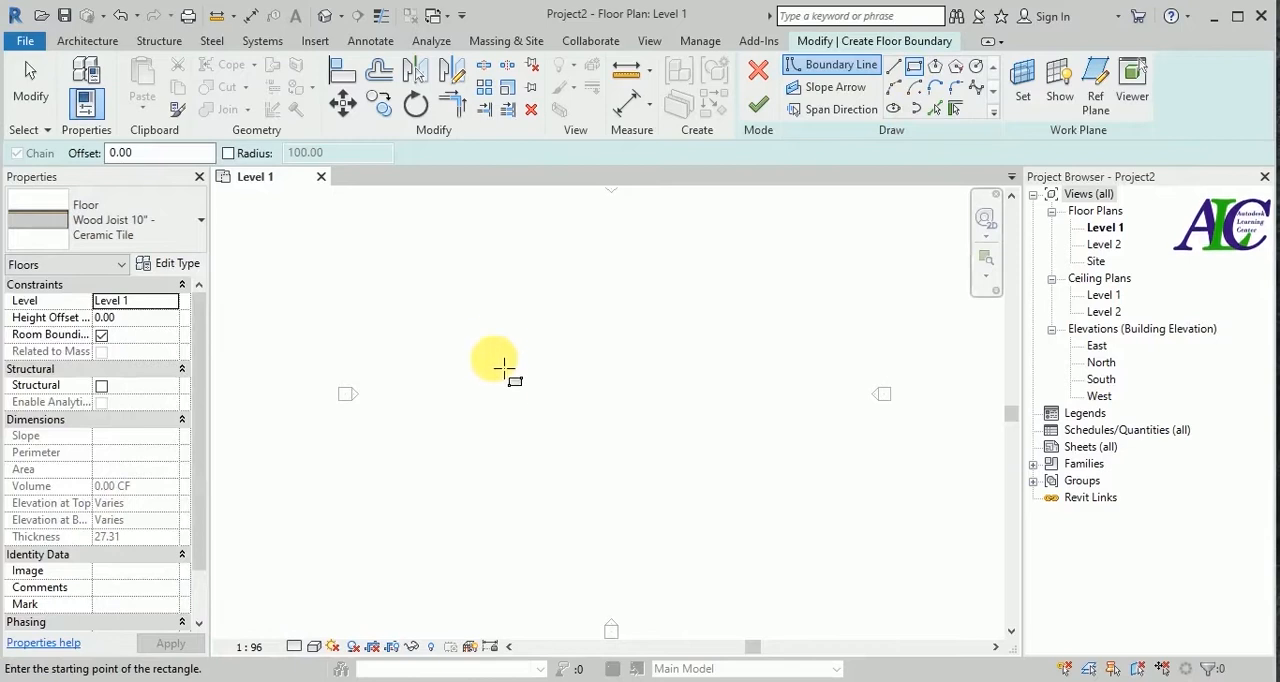
pyautogui.scroll(2, 530, 370)
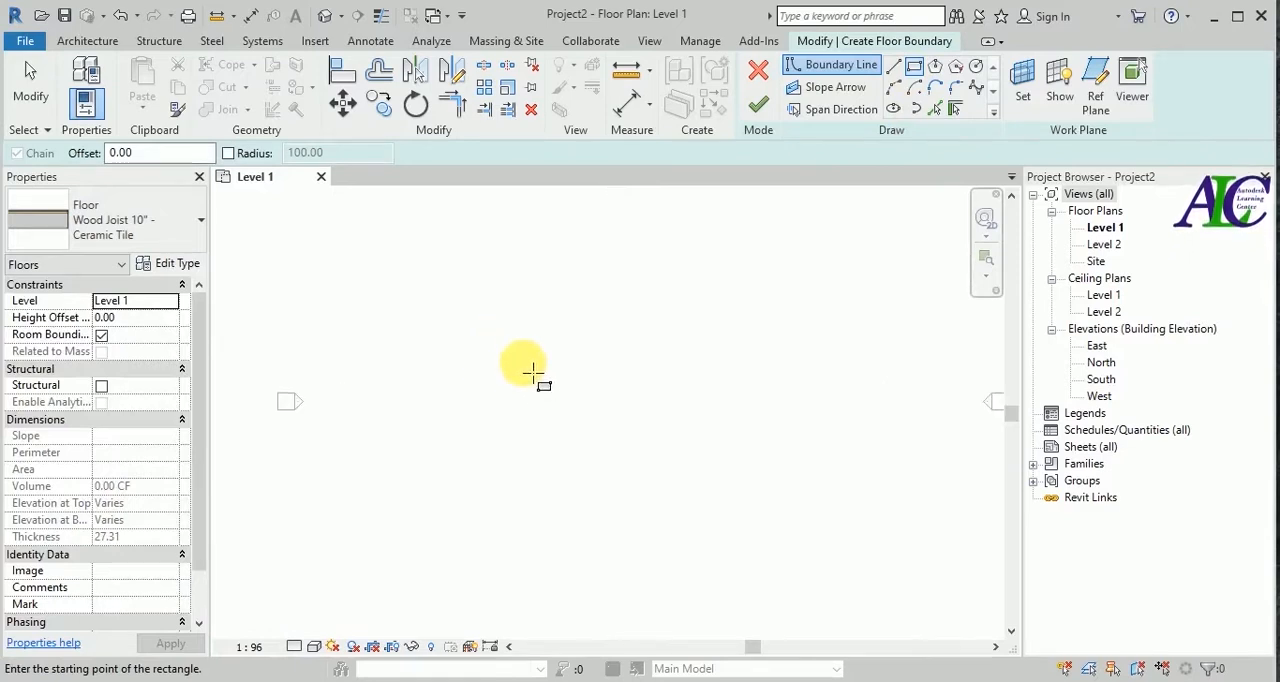
pyautogui.click(516, 354)
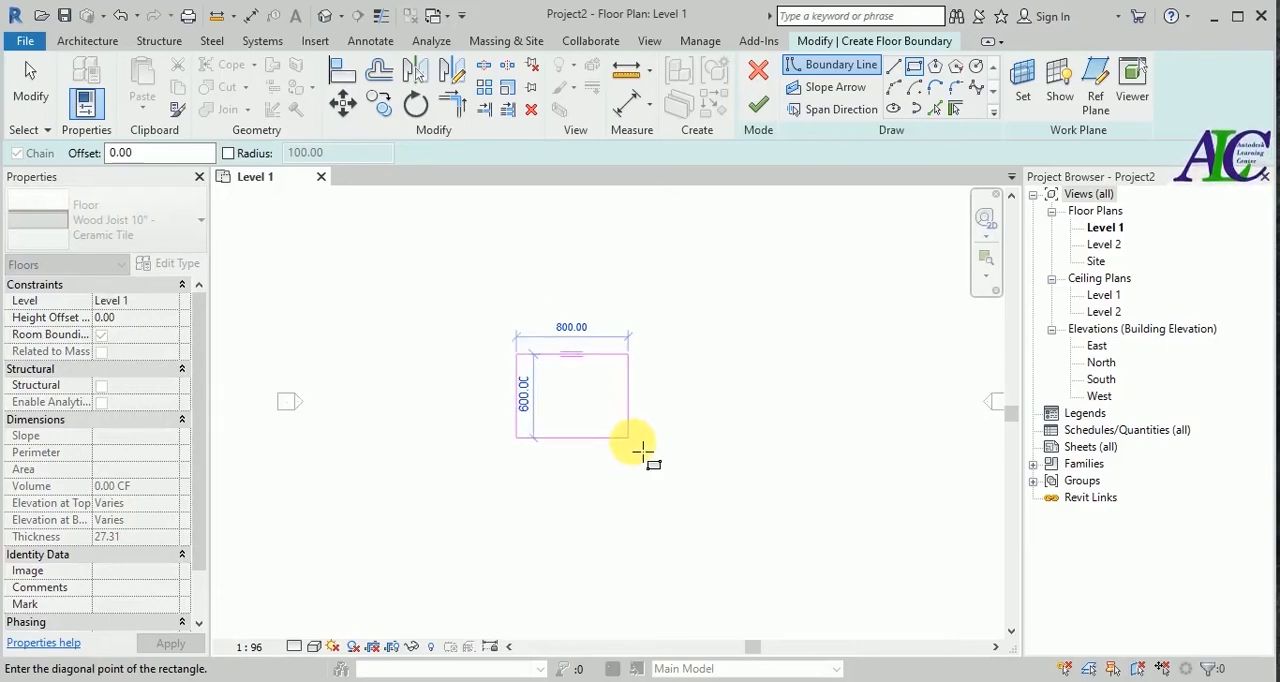
pyautogui.scroll(1, 644, 451)
pyautogui.click(643, 451)
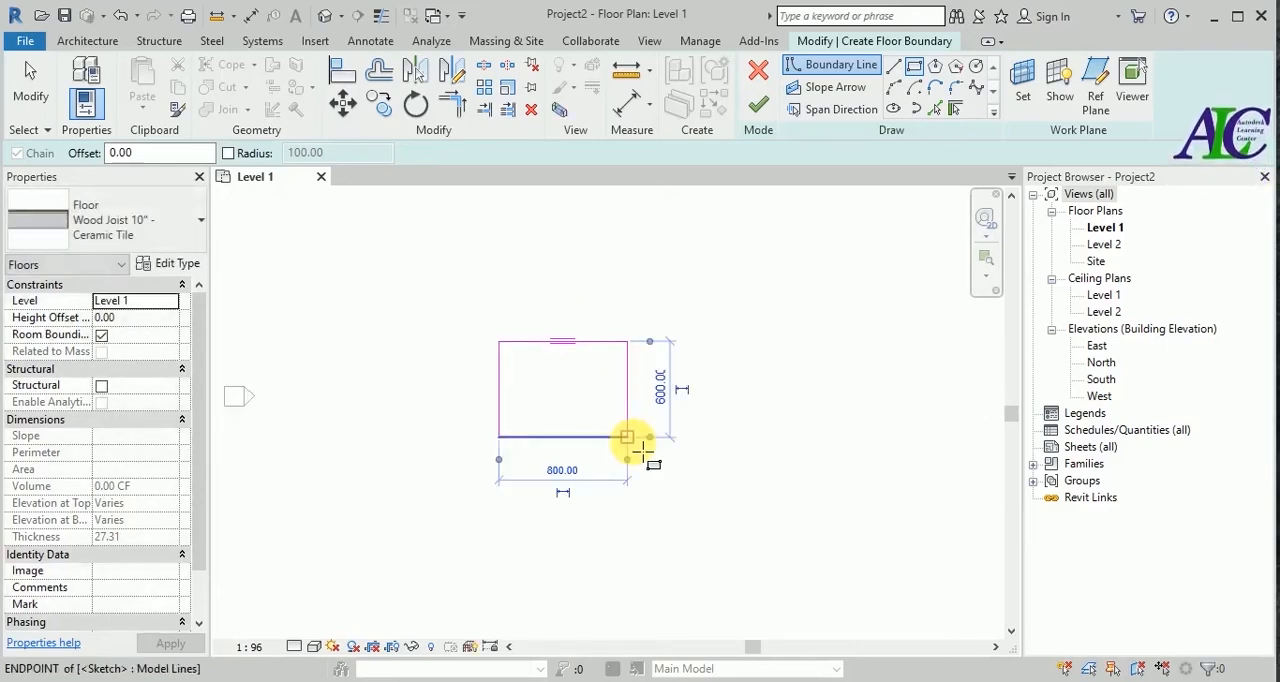
pyautogui.press('Escape')
pyautogui.press('Escape')
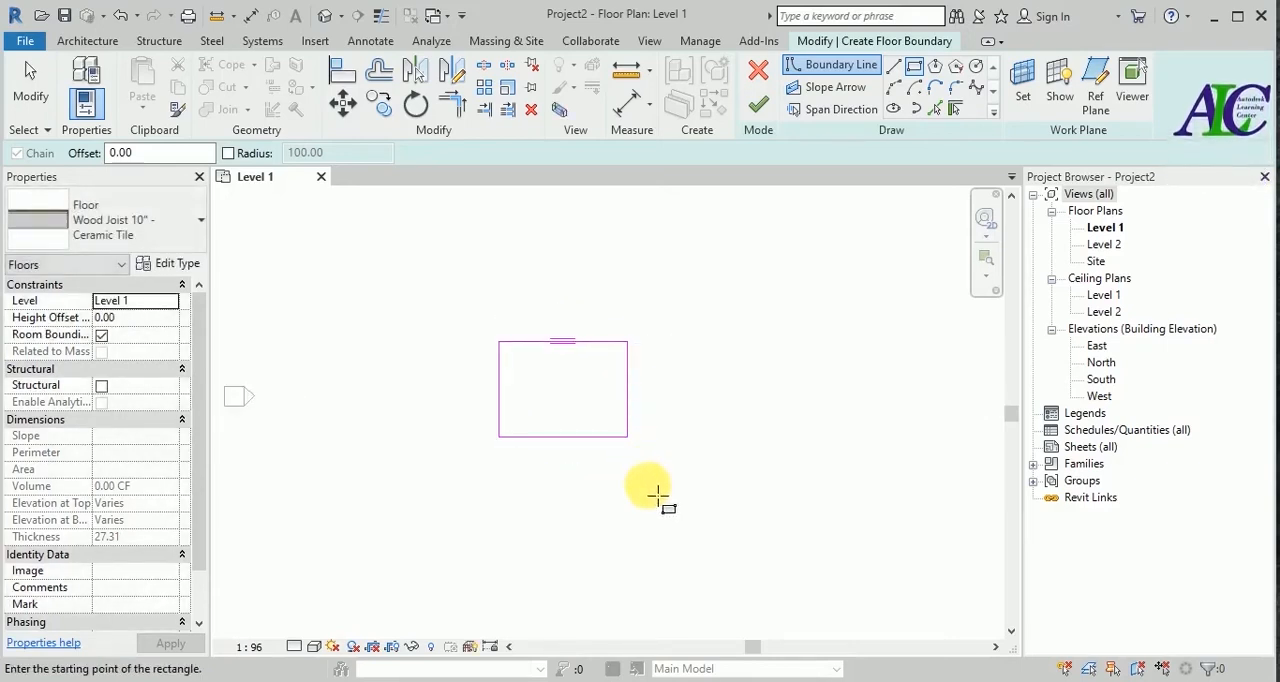
# Set both the height and the width of the floor boundary rectangle to 424.26 cm.
pyautogui.click(596, 441)
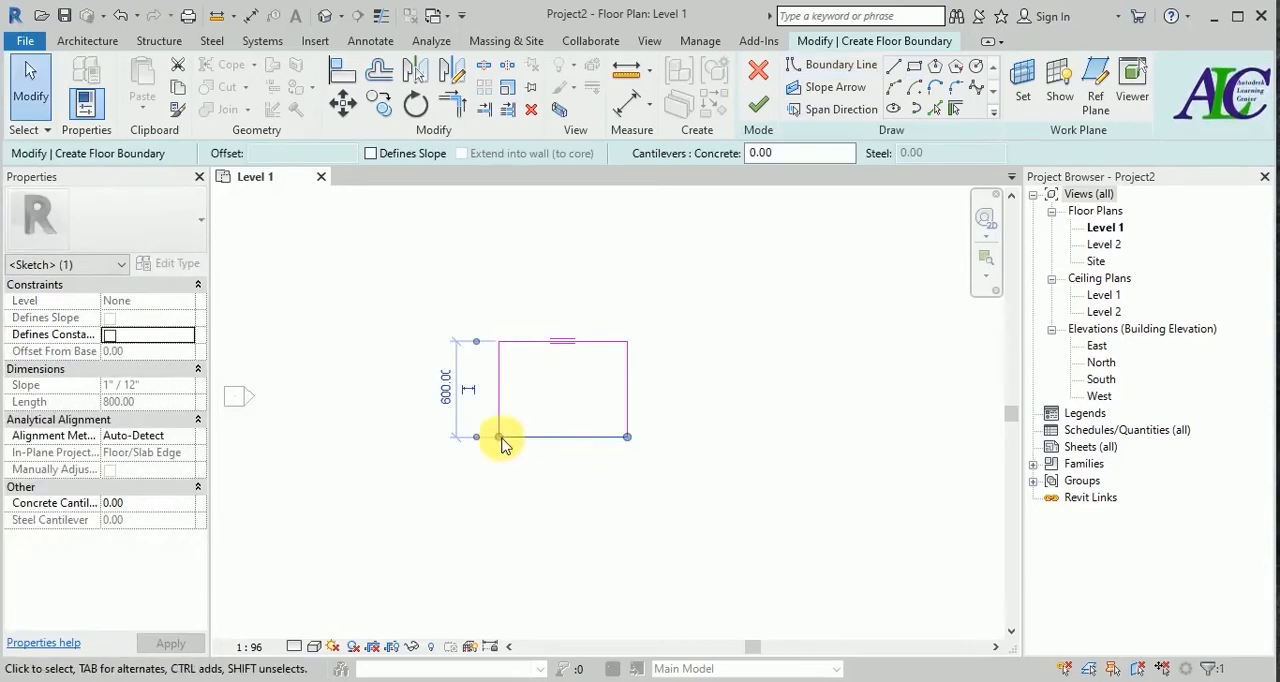
pyautogui.click(447, 388)
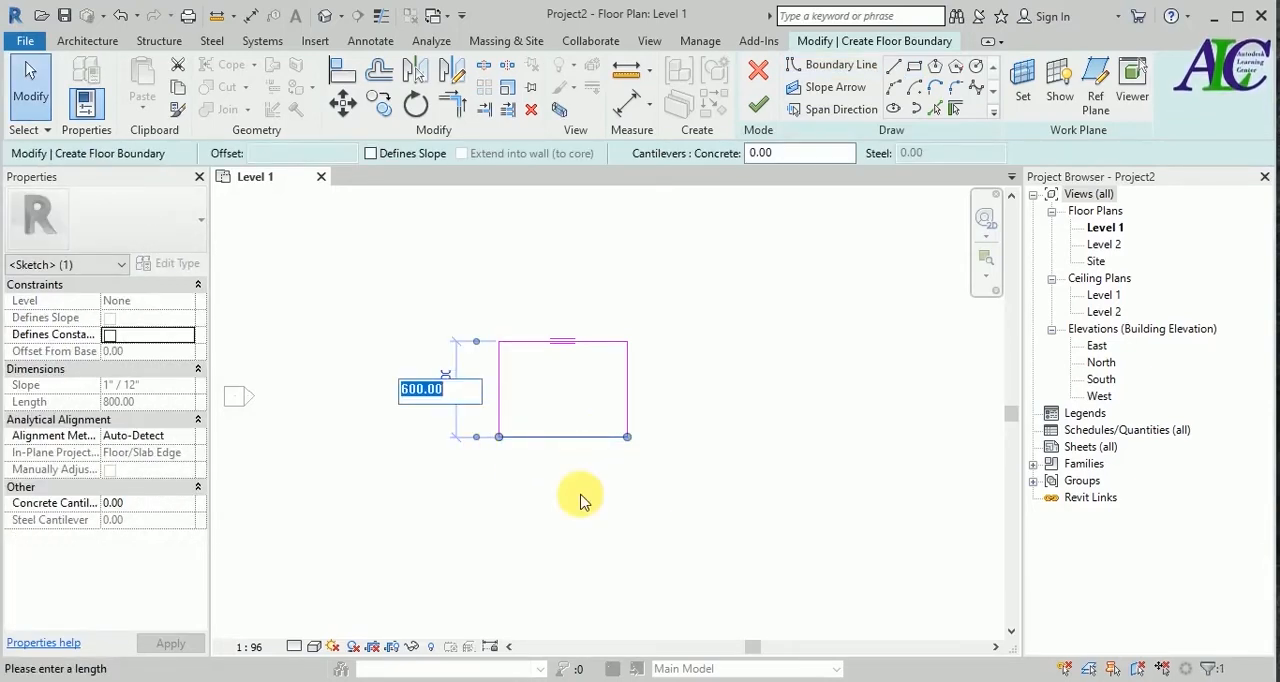
pyautogui.write('424.26')
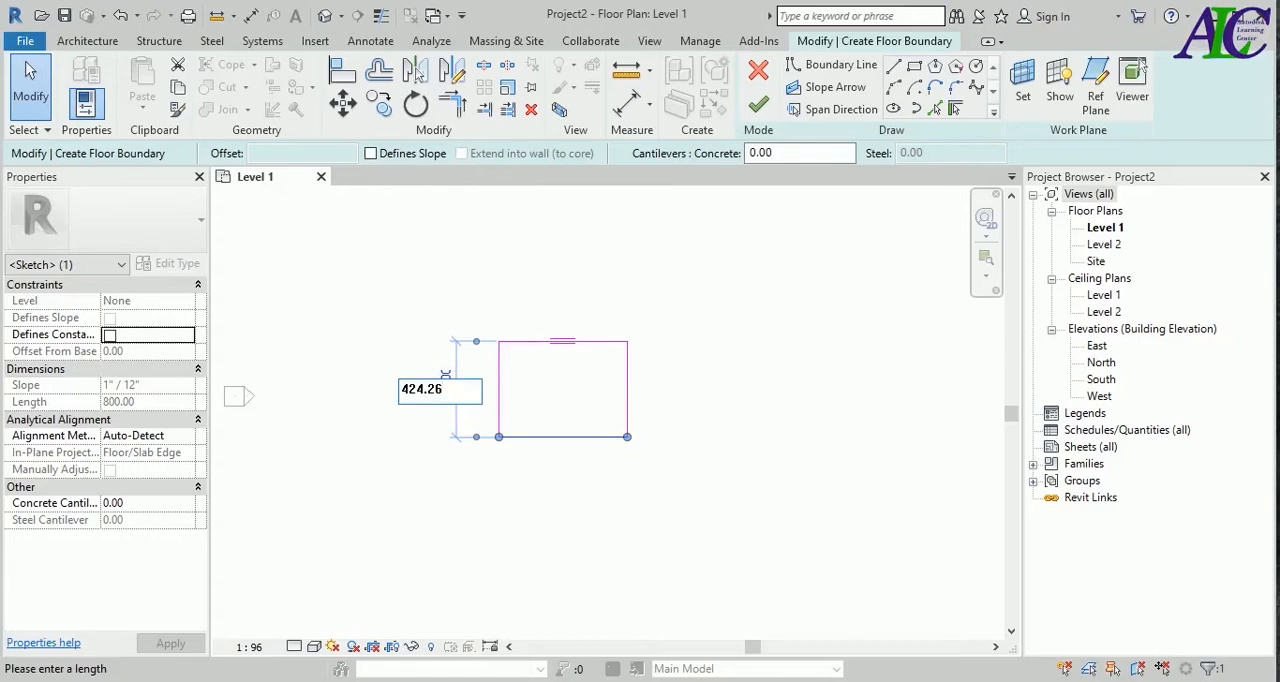
pyautogui.press('Return')
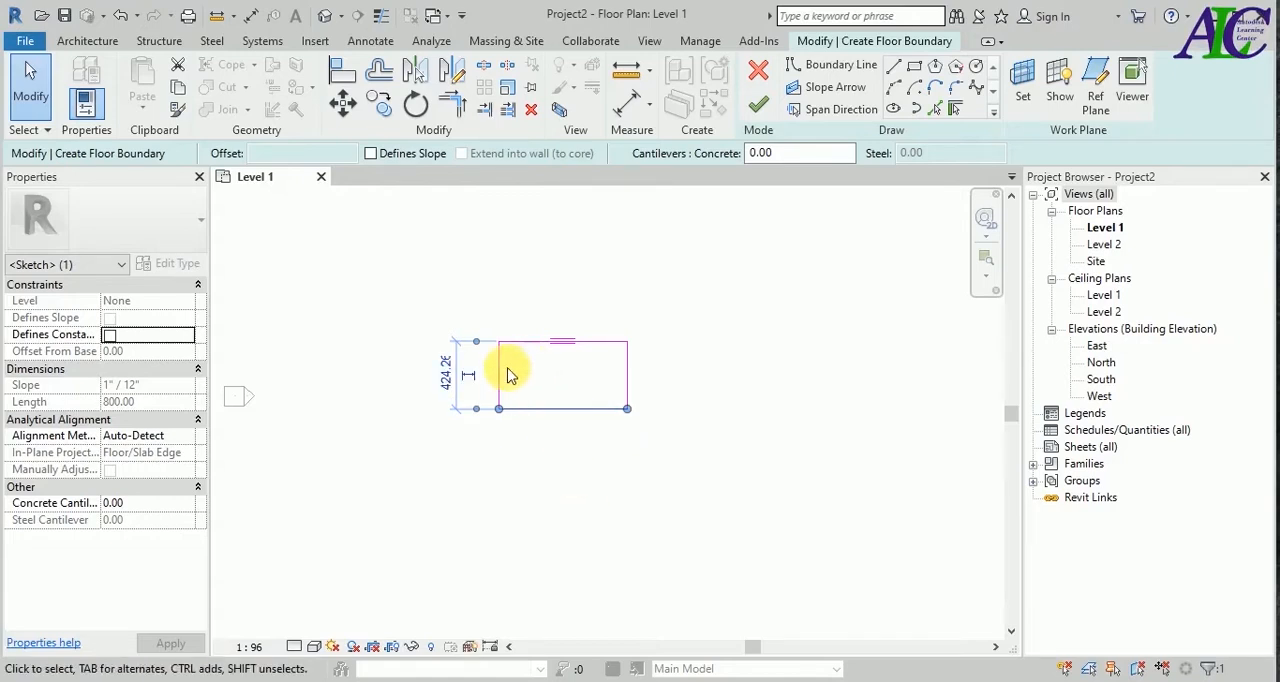
pyautogui.click(560, 341)
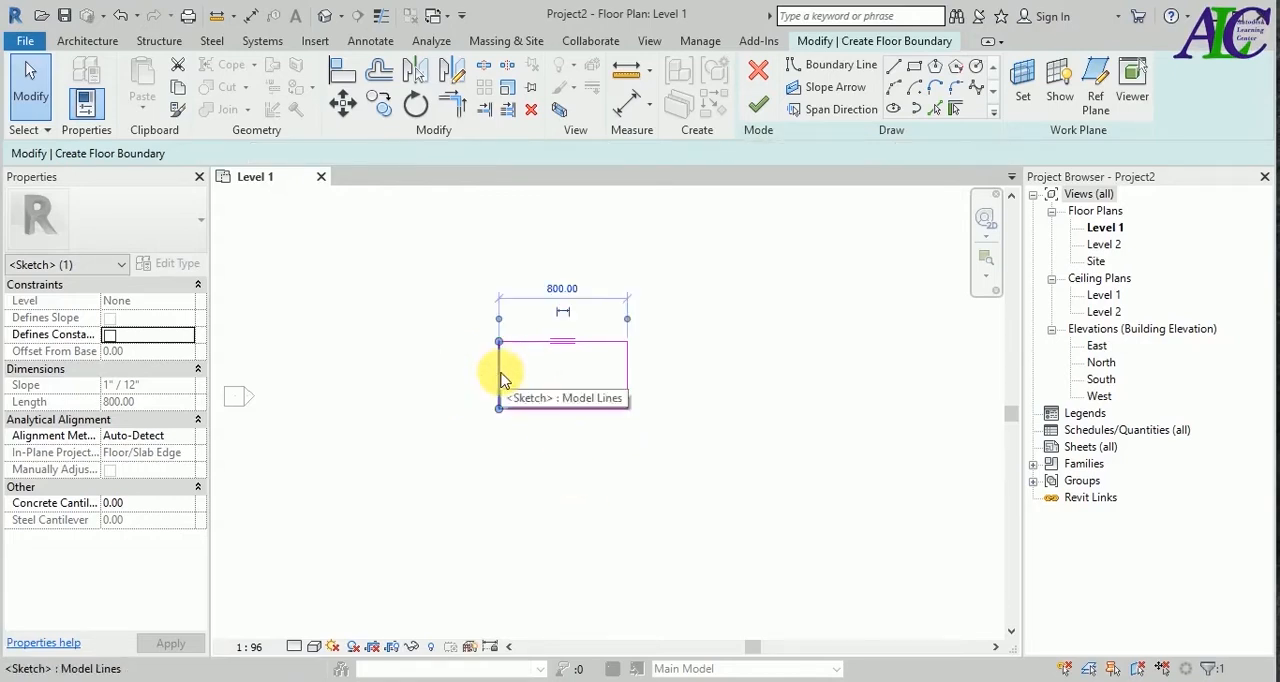
pyautogui.click(548, 285)
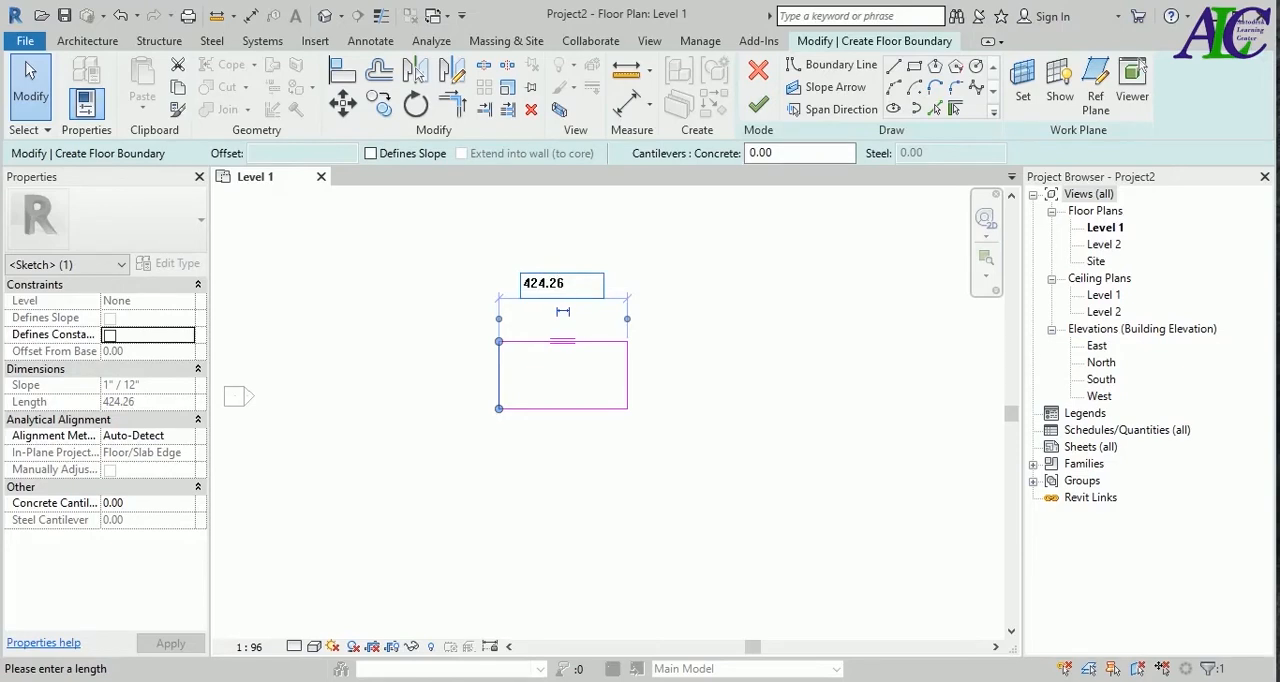
pyautogui.press('Return')
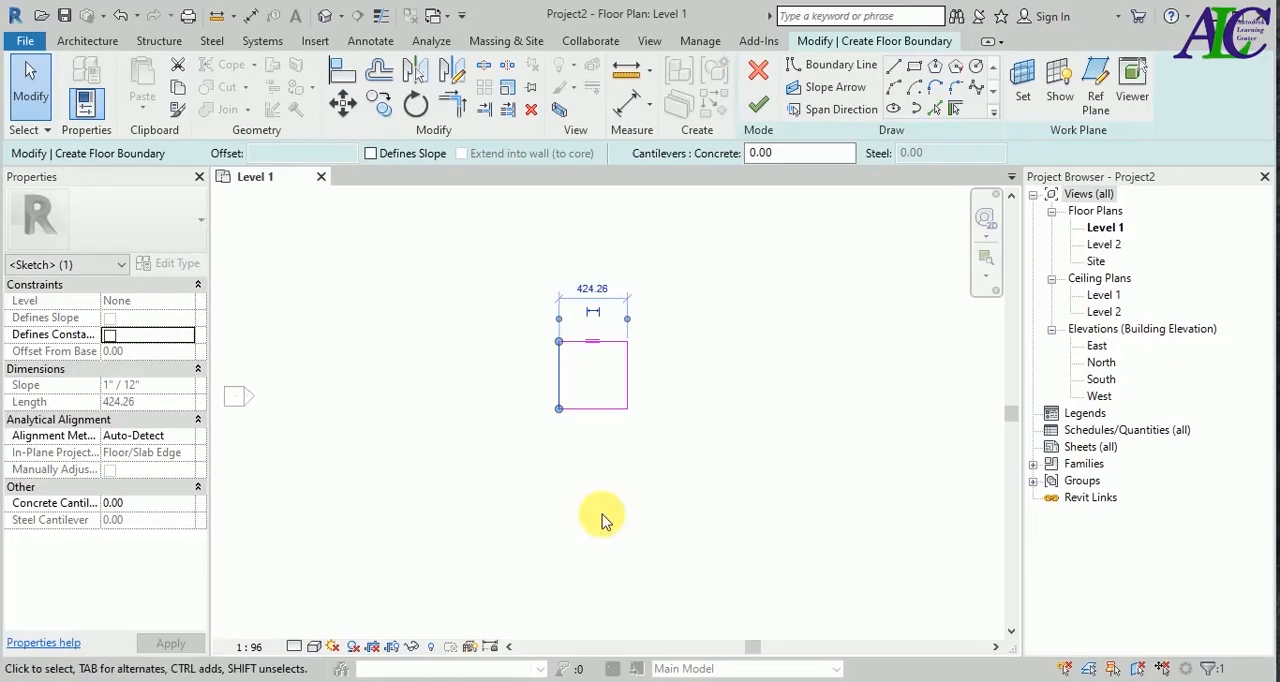
pyautogui.click(601, 519)
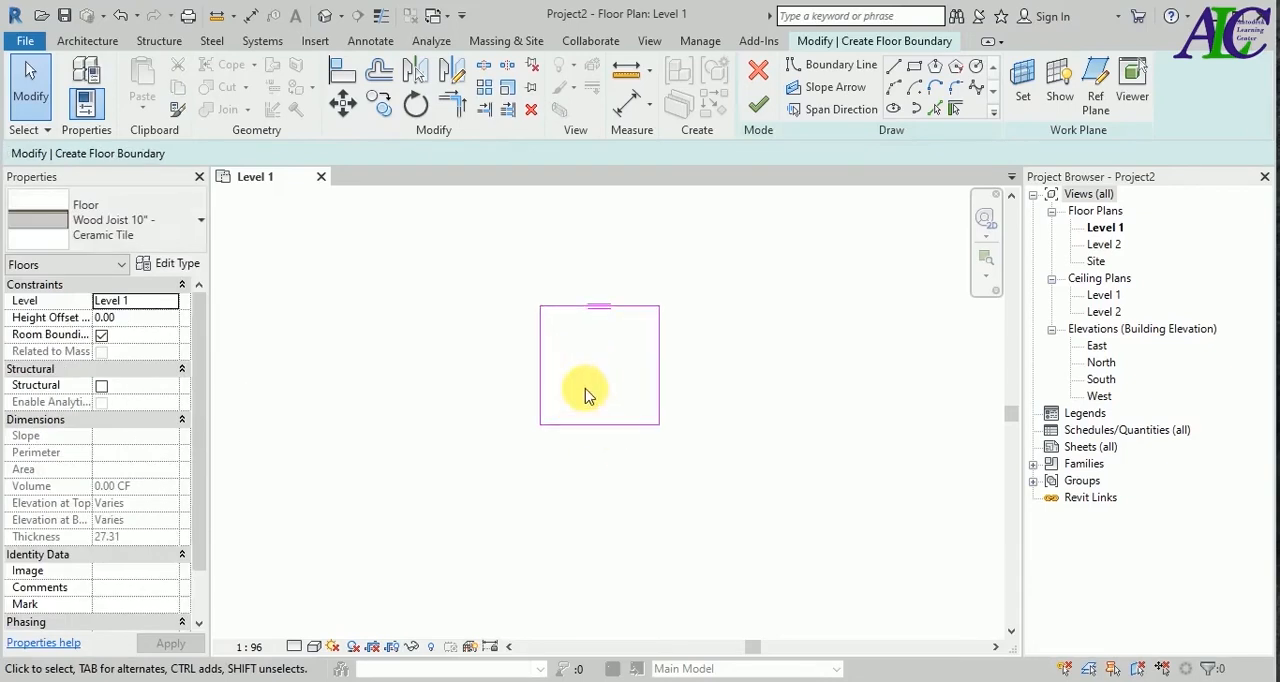
# Finish the floor boundary sketch to create the square floor, and clear the selection.
pyautogui.scroll(1, 585, 395)
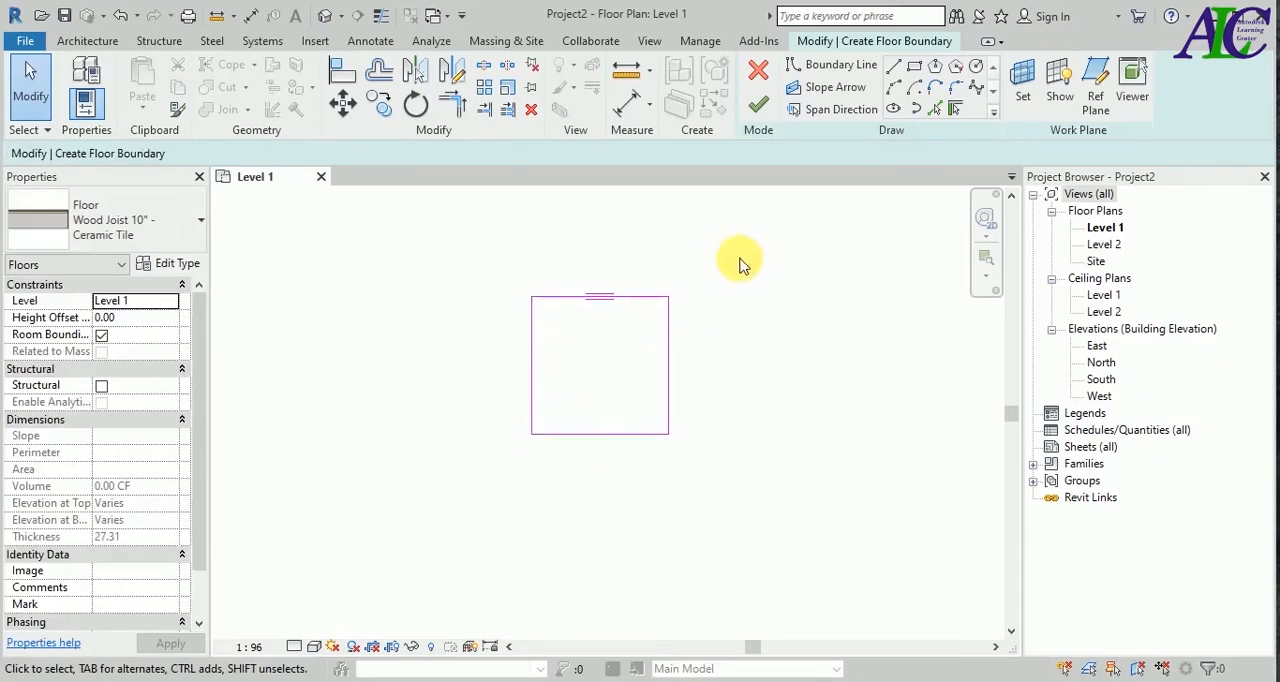
pyautogui.click(758, 104)
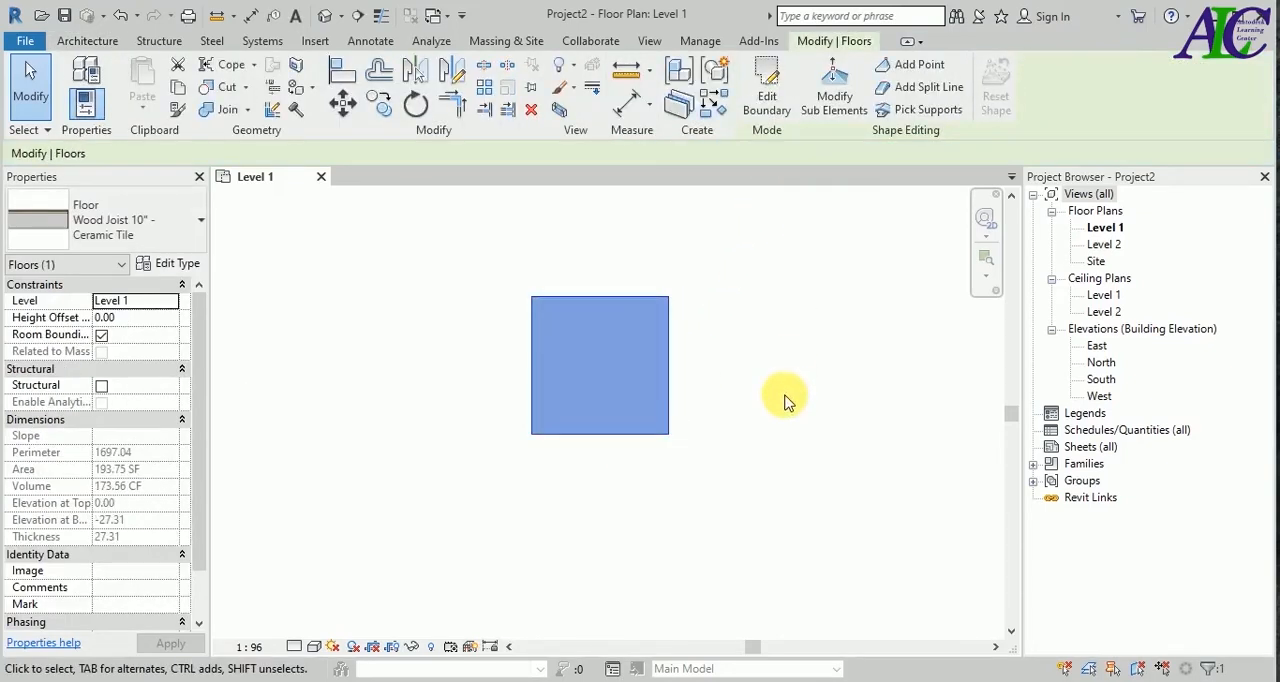
pyautogui.scroll(2, 595, 347)
pyautogui.click(611, 420)
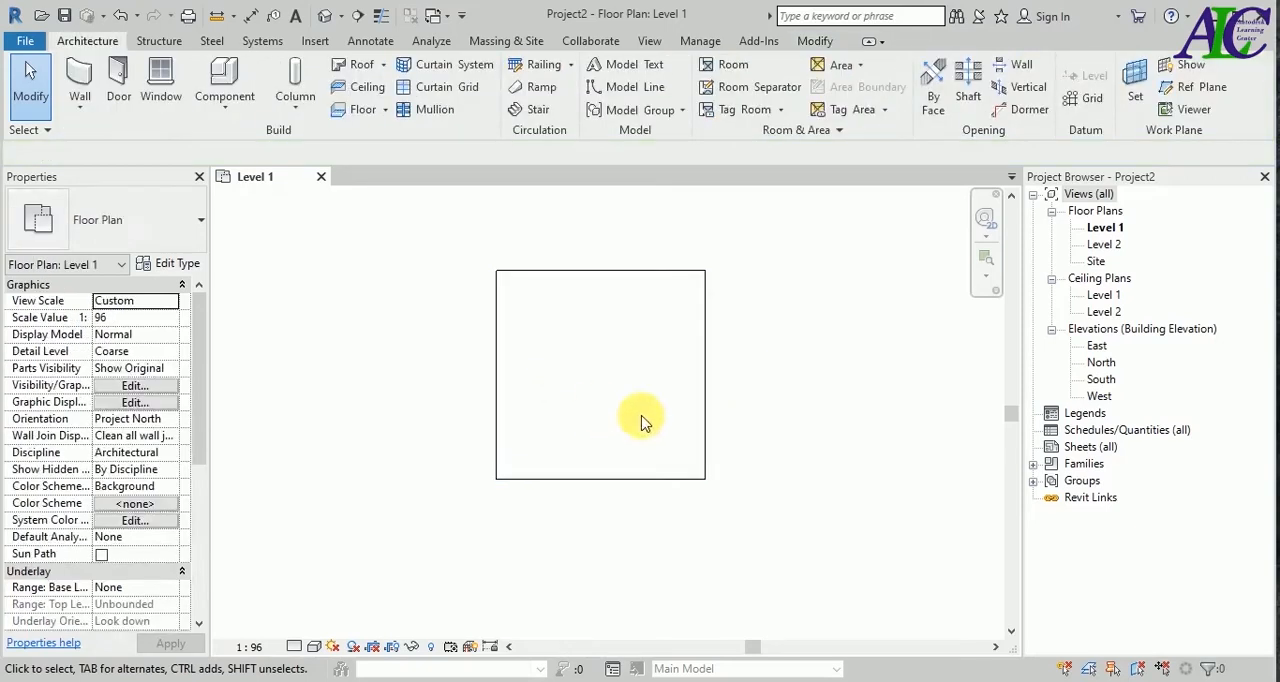
# Set the Level 1 plan's detail level to Fine and its visual style to Realistic.
pyautogui.click(296, 648)
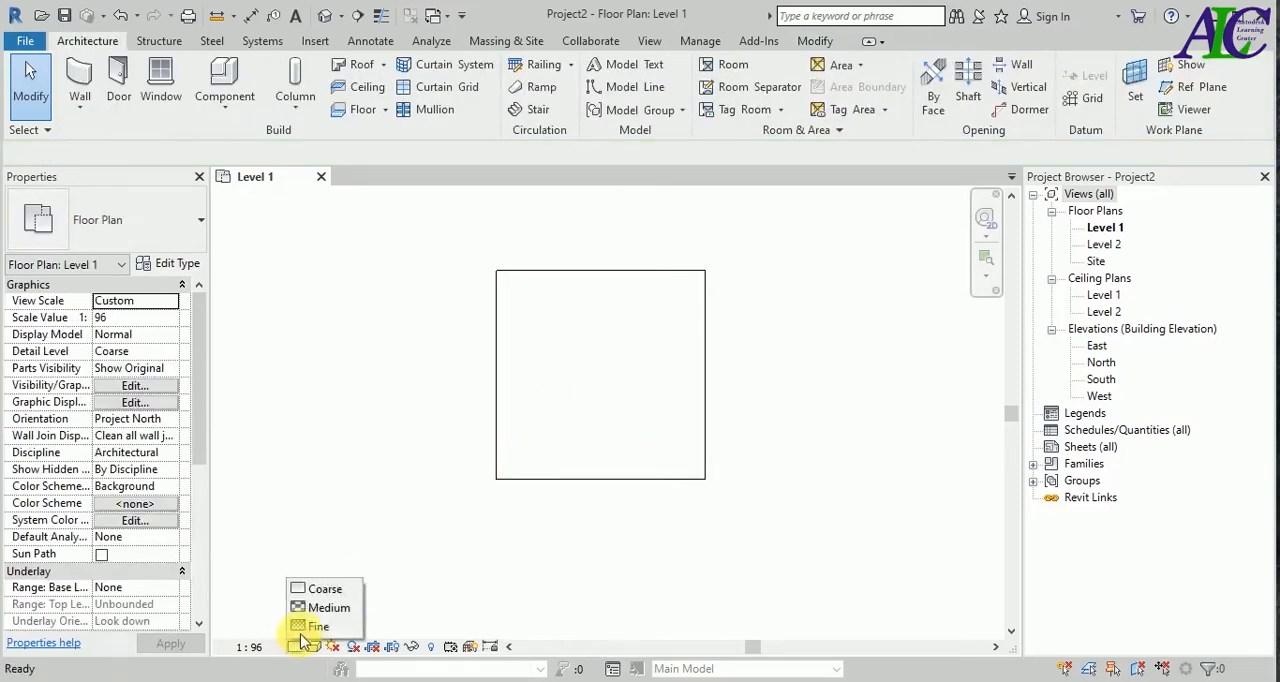
pyautogui.click(308, 634)
pyautogui.click(318, 648)
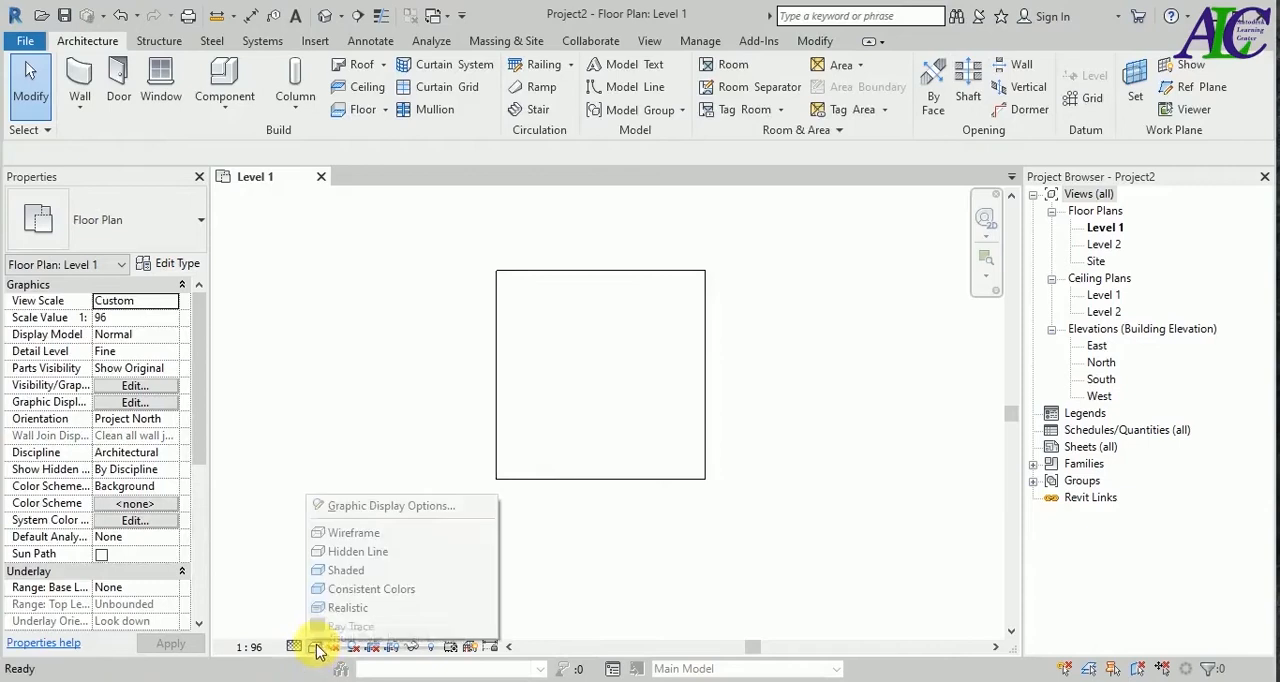
pyautogui.click(348, 608)
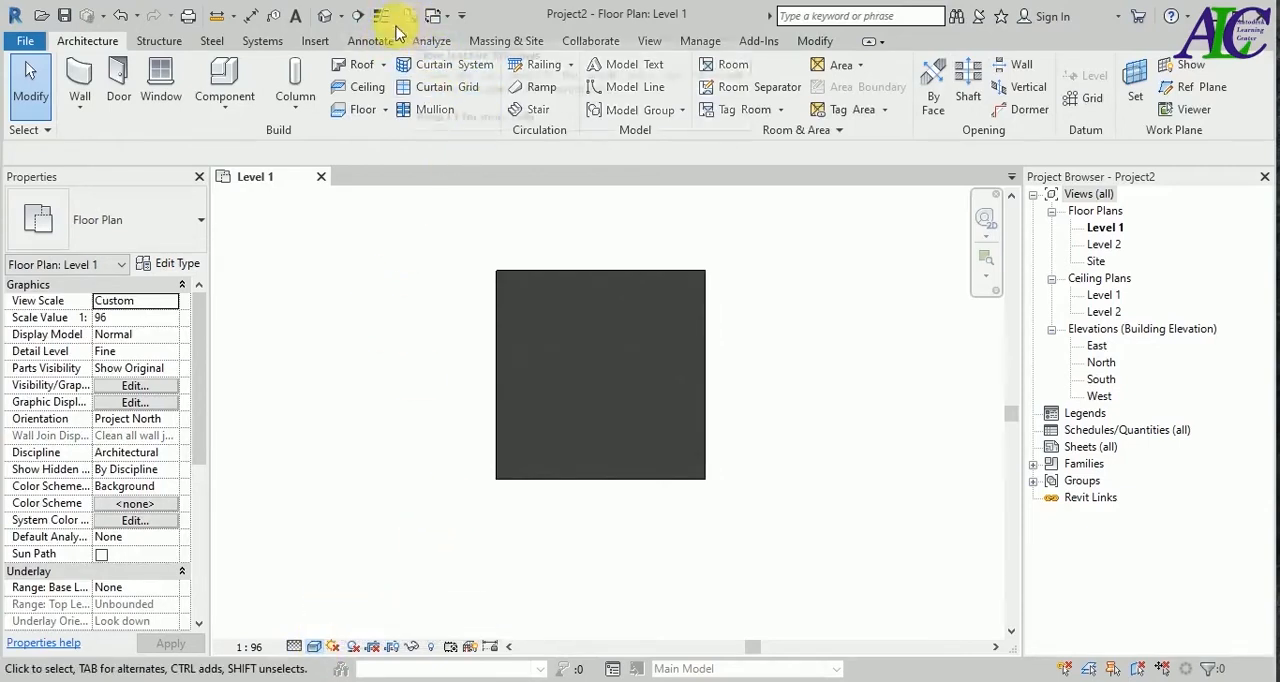
# Open the default 3D view and change its visual style to display the floor.
pyautogui.click(322, 16)
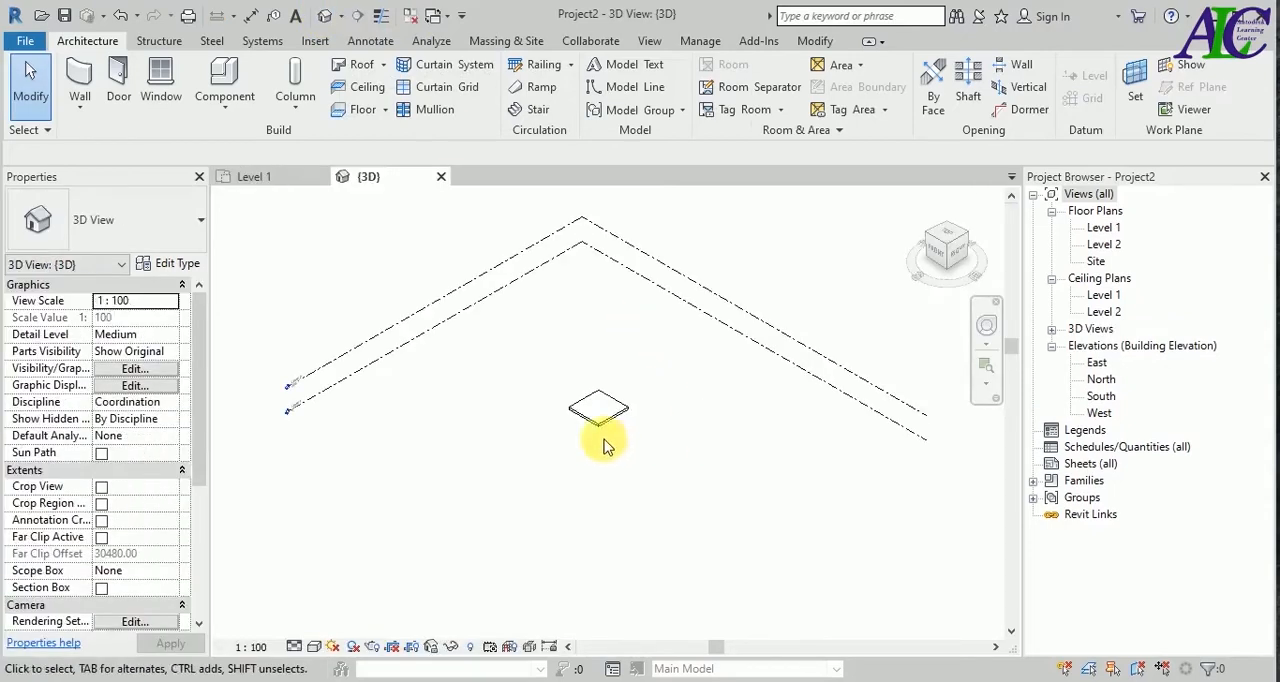
pyautogui.scroll(4, 595, 418)
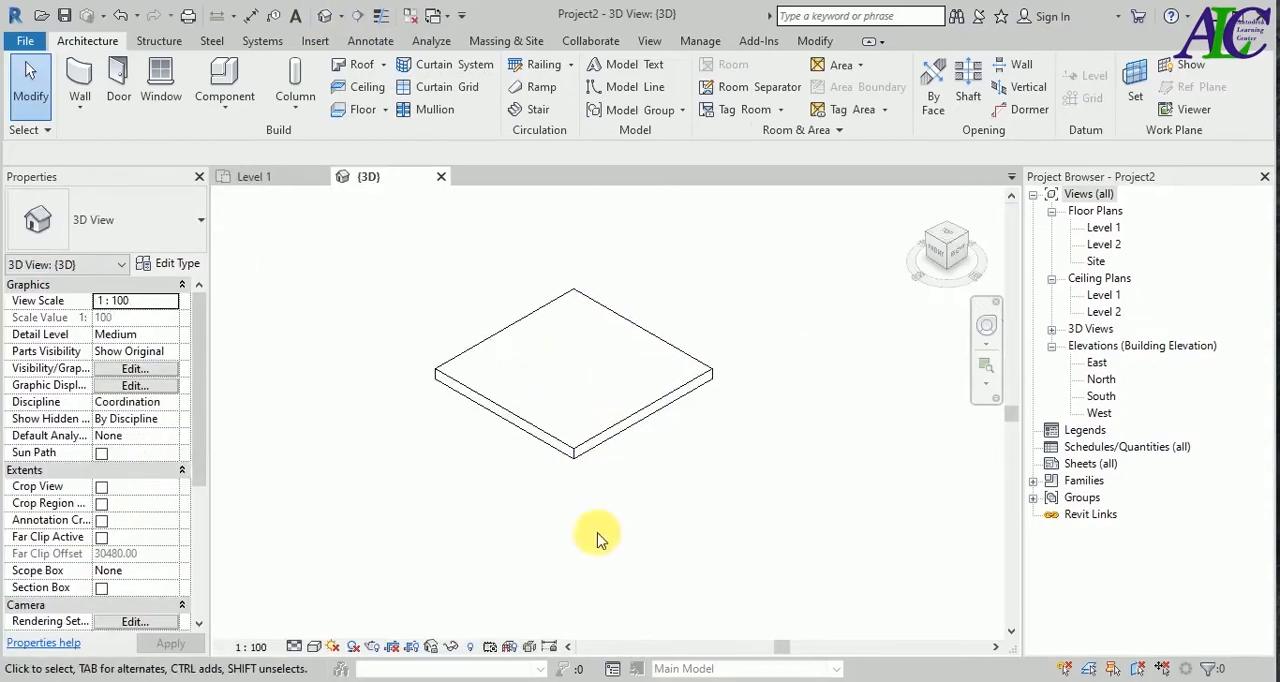
pyautogui.click(313, 646)
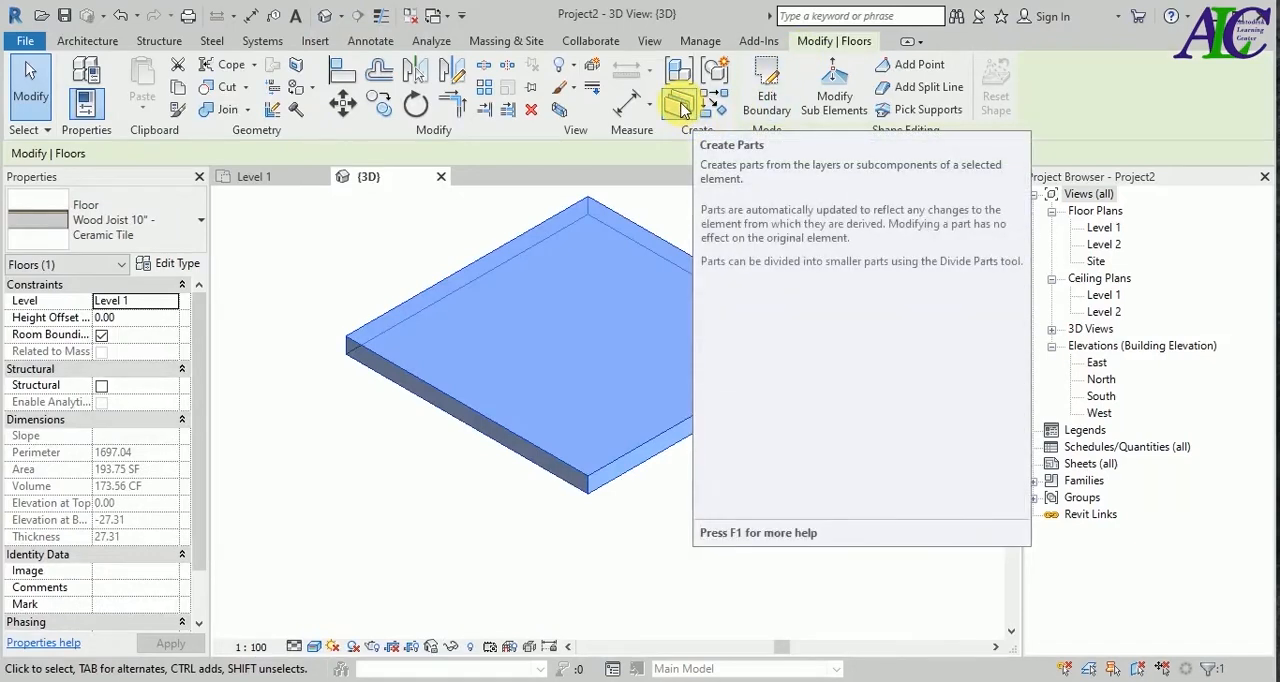
# Create parts from the floor's layers and open the Divide Parts sketch for editing.
pyautogui.click(681, 108)
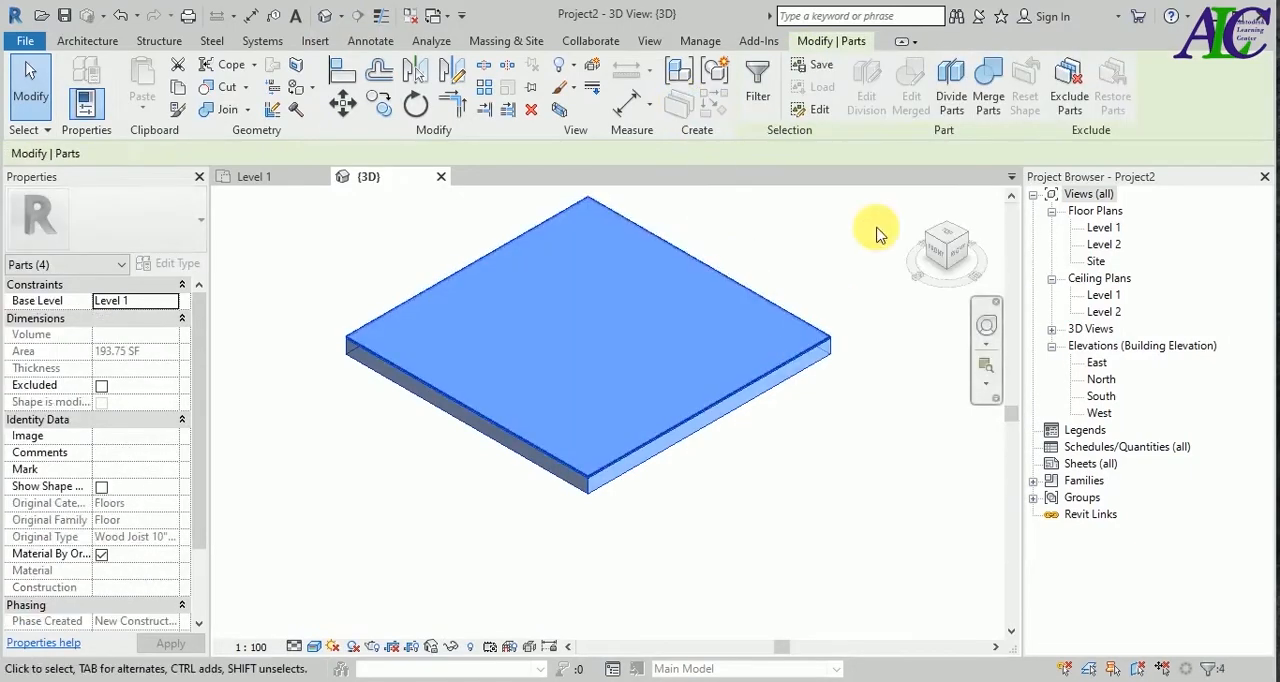
pyautogui.click(951, 82)
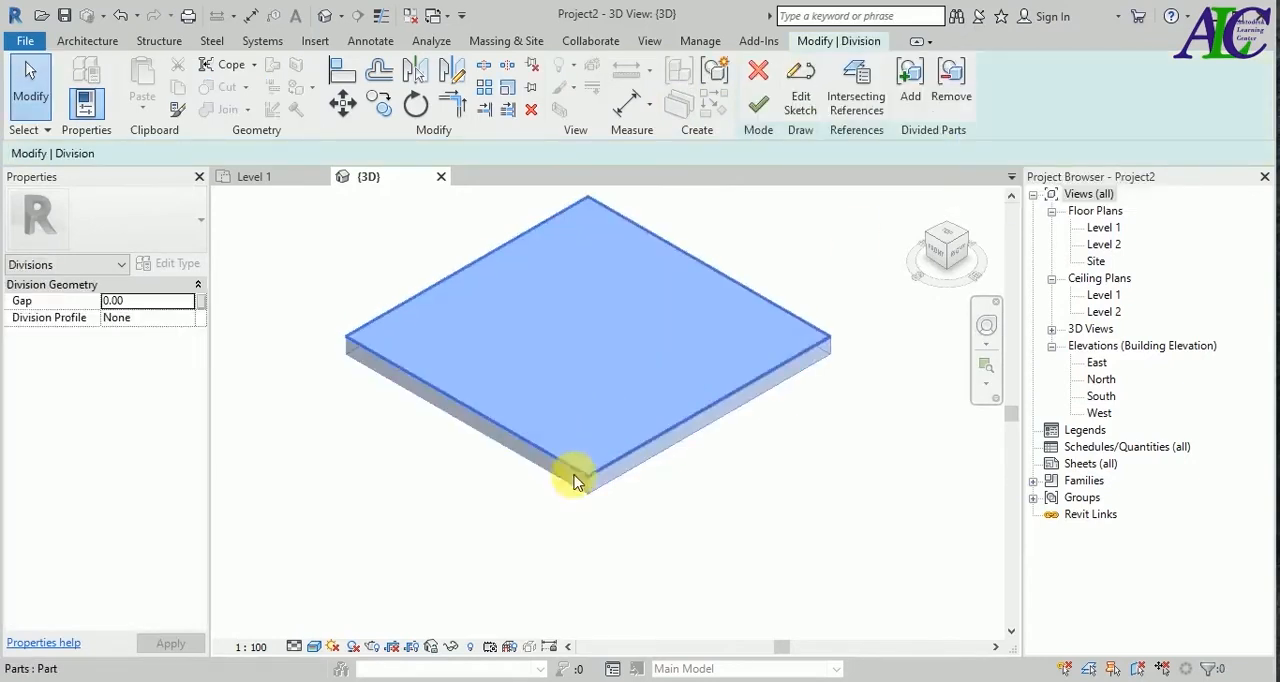
pyautogui.scroll(5, 583, 497)
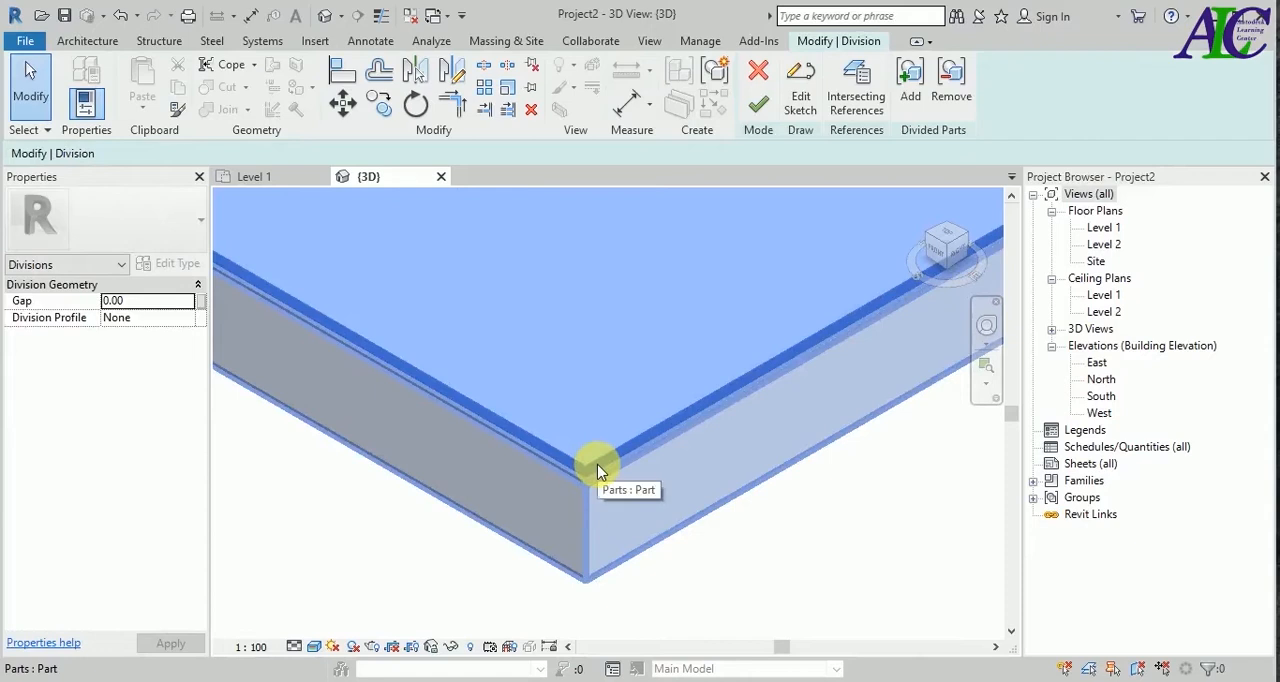
pyautogui.click(586, 464)
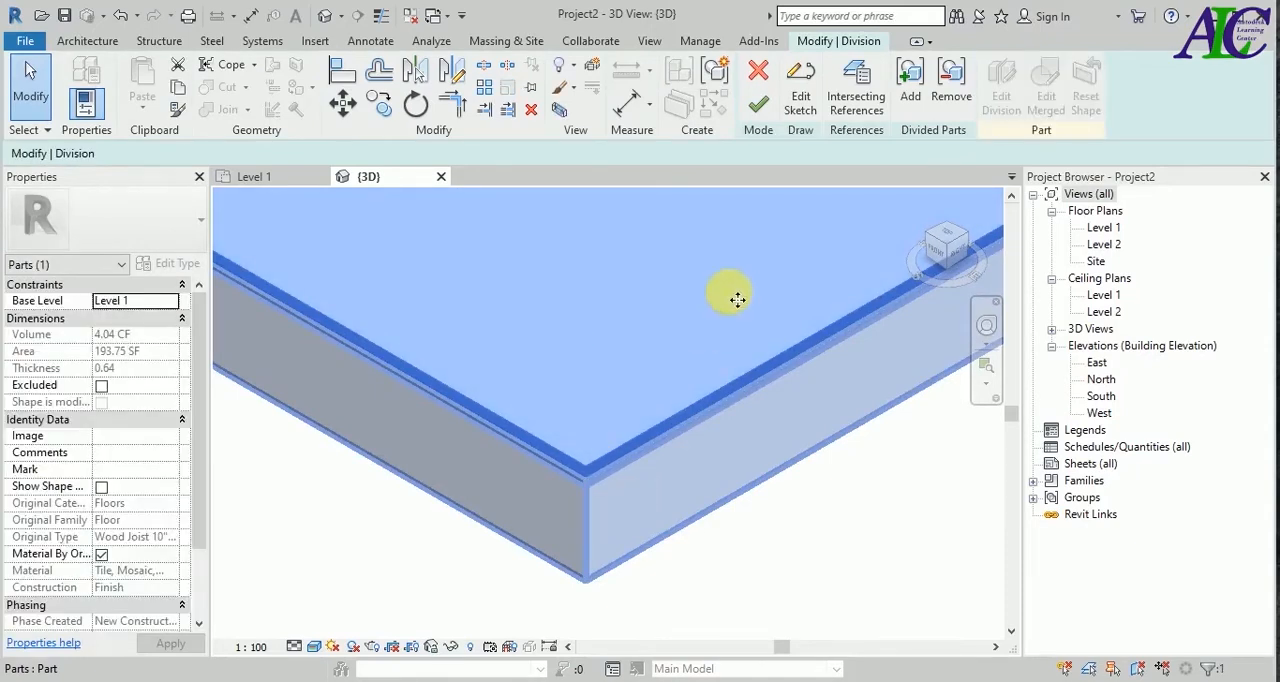
pyautogui.click(806, 114)
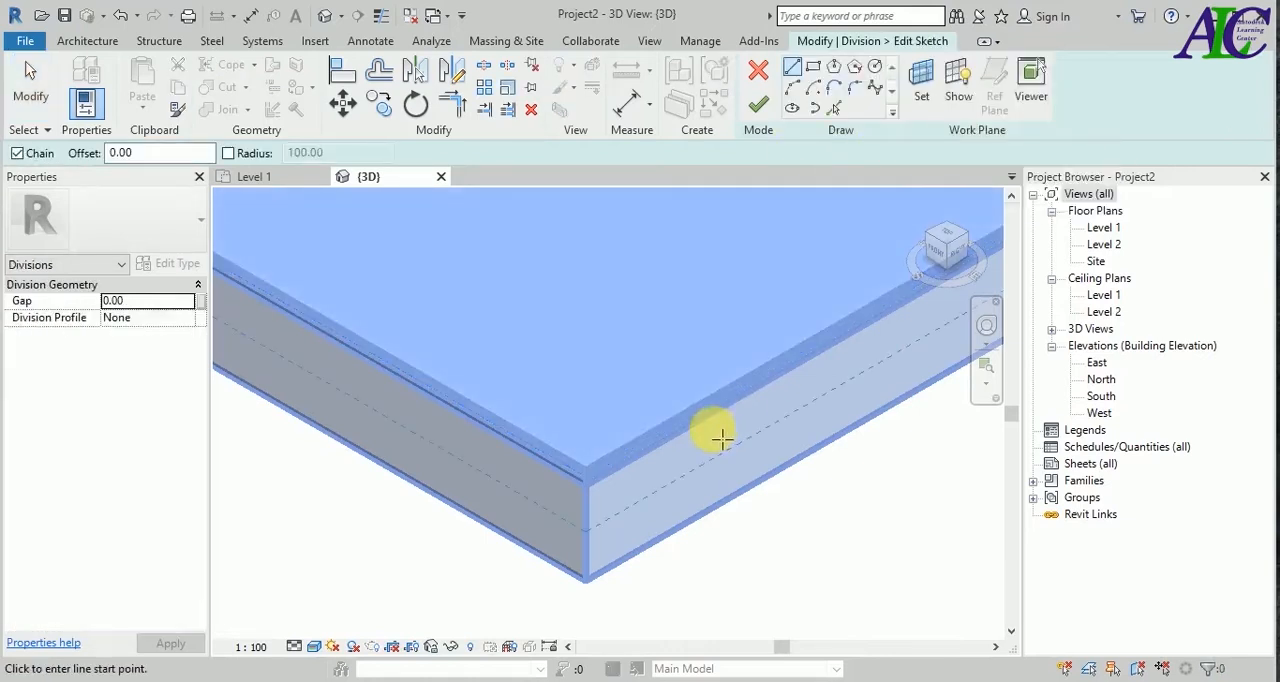
# In the Level 1 plan, sketch a 60 by 60 cm square division at the floor's upper-left corner.
pyautogui.click(279, 182)
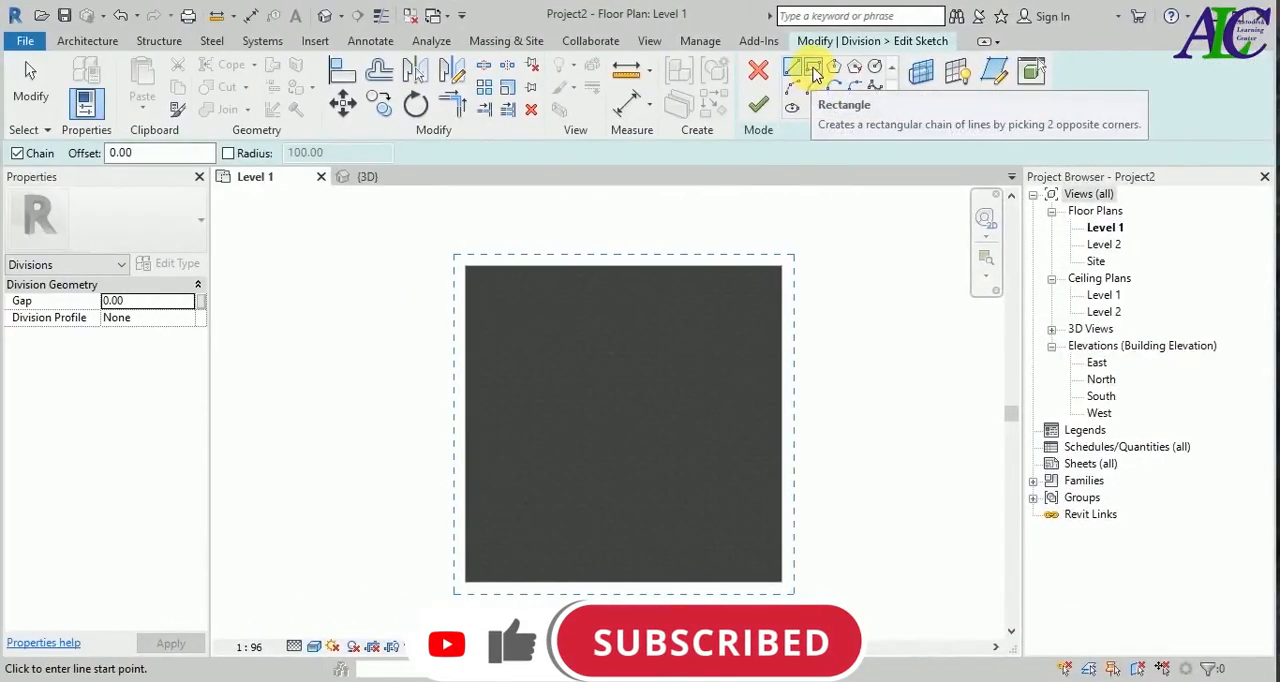
pyautogui.click(815, 70)
pyautogui.scroll(3, 471, 266)
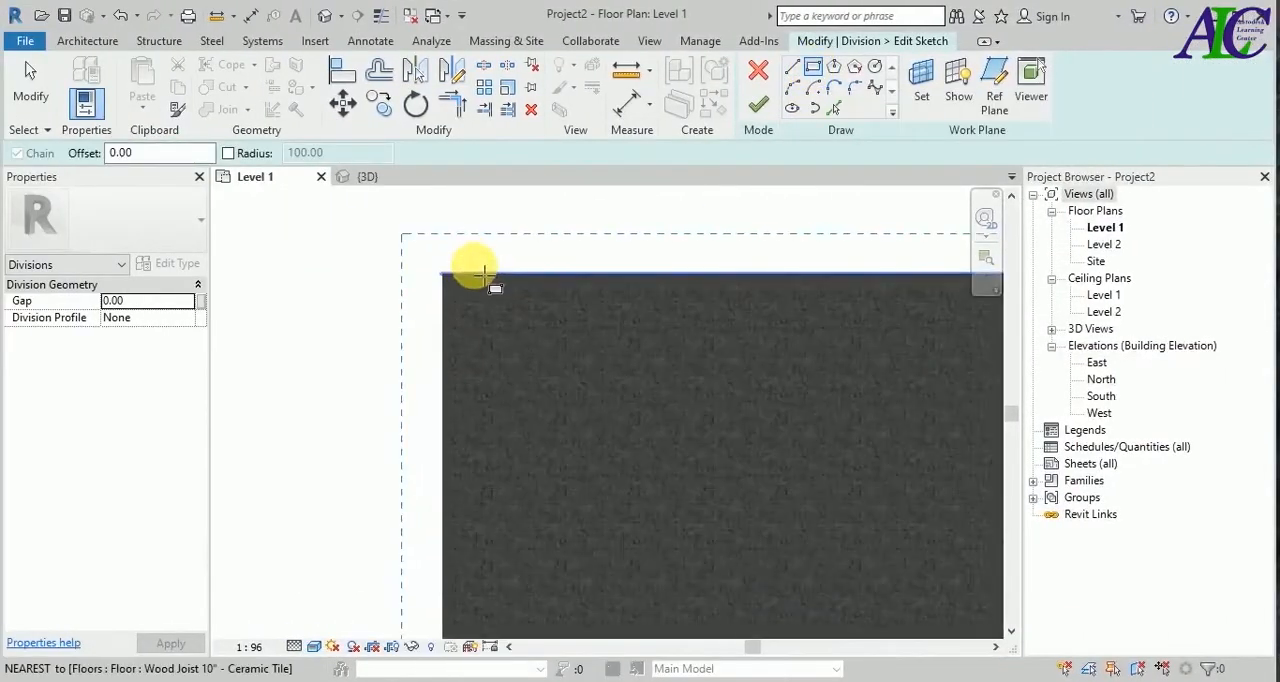
pyautogui.scroll(4, 470, 272)
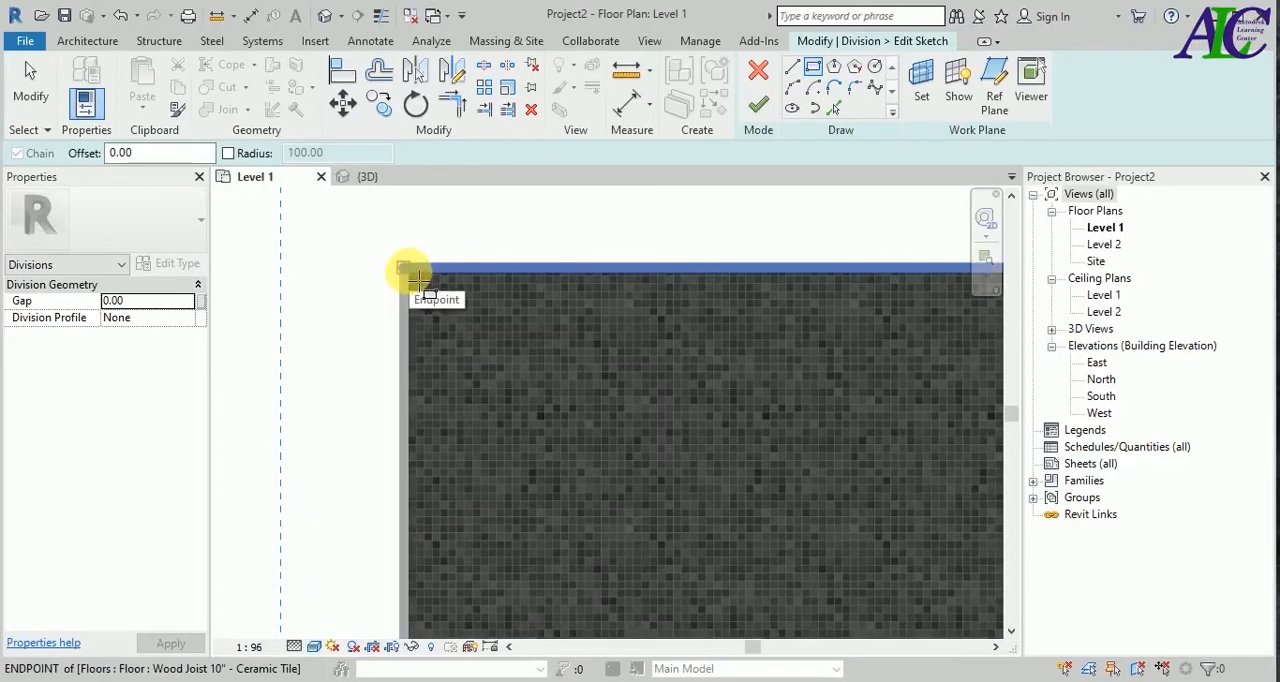
pyautogui.click(407, 266)
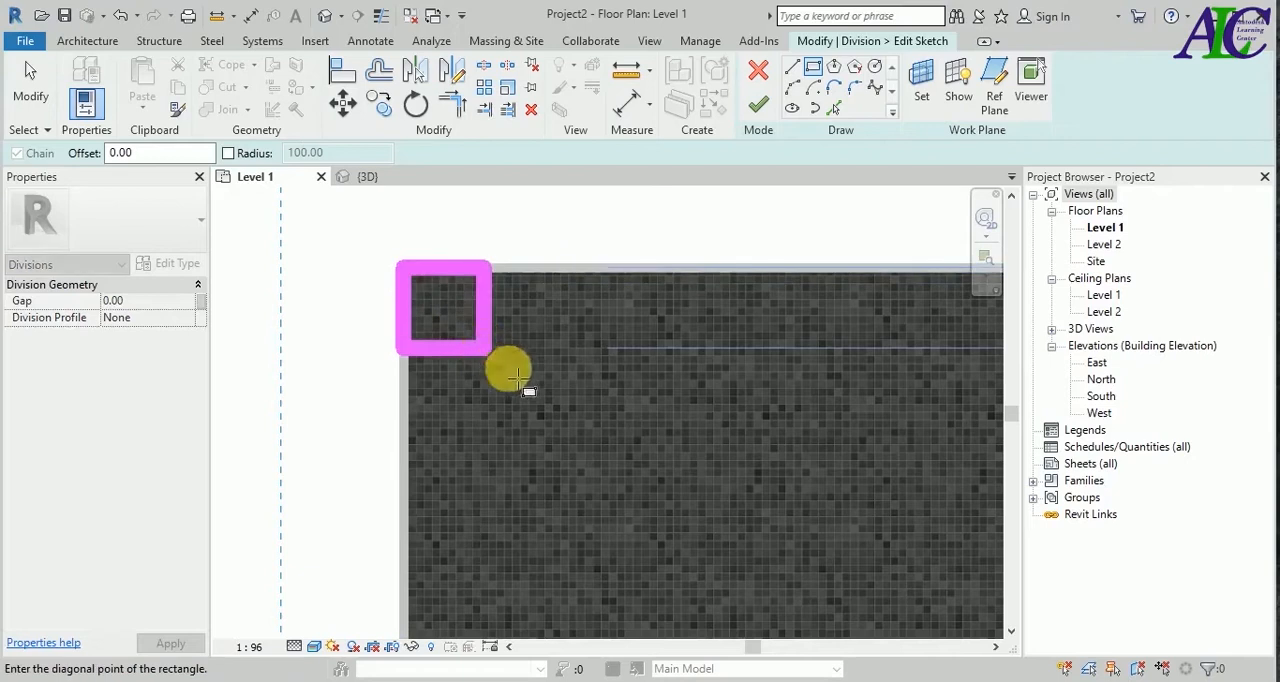
pyautogui.scroll(-3, 535, 388)
pyautogui.scroll(-5, 546, 397)
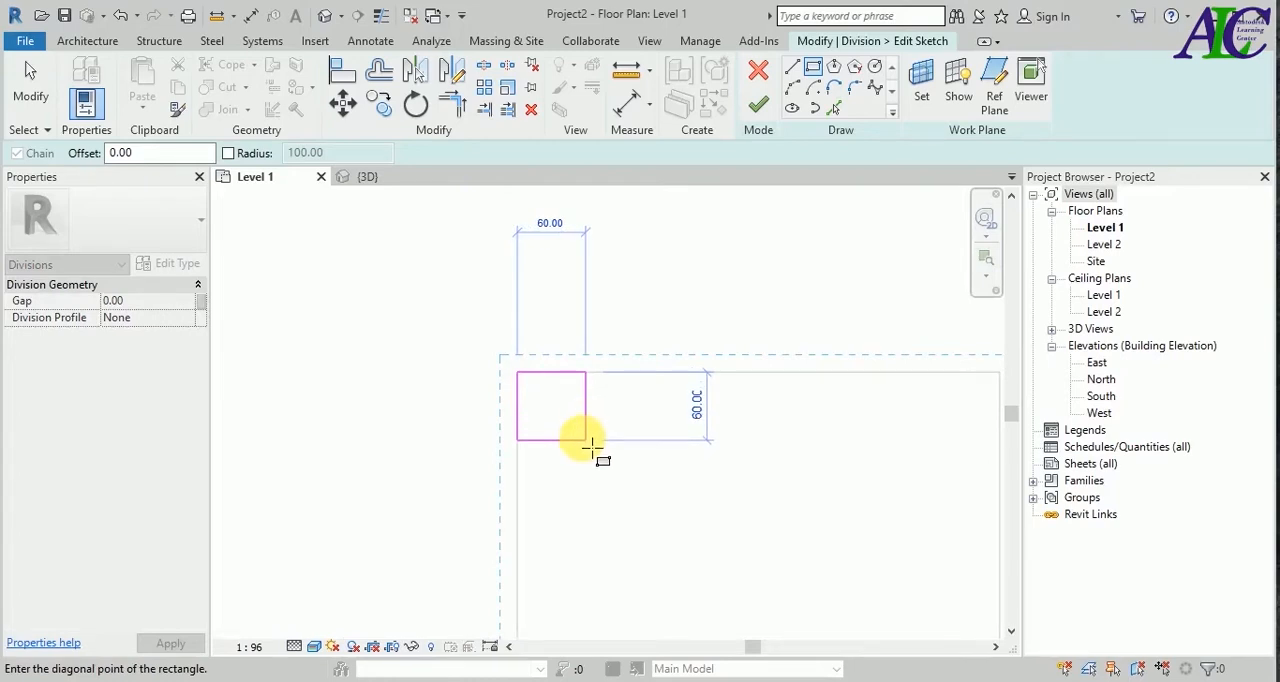
pyautogui.click(589, 443)
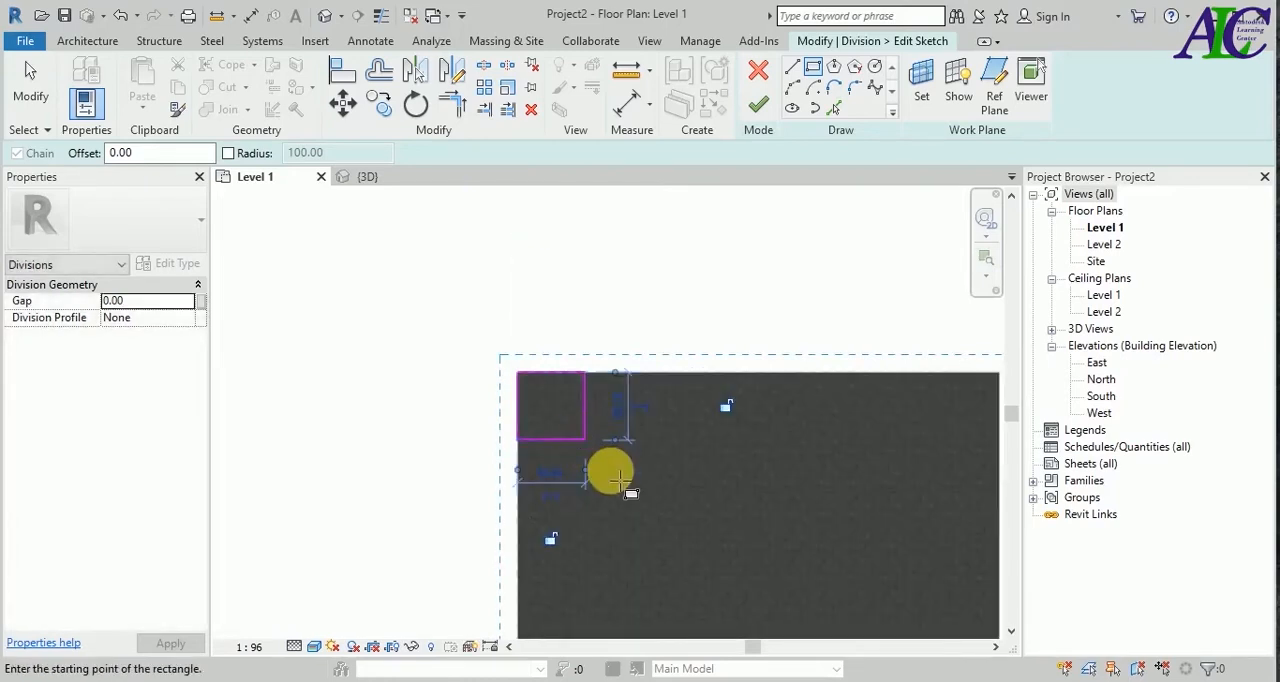
pyautogui.press('Escape')
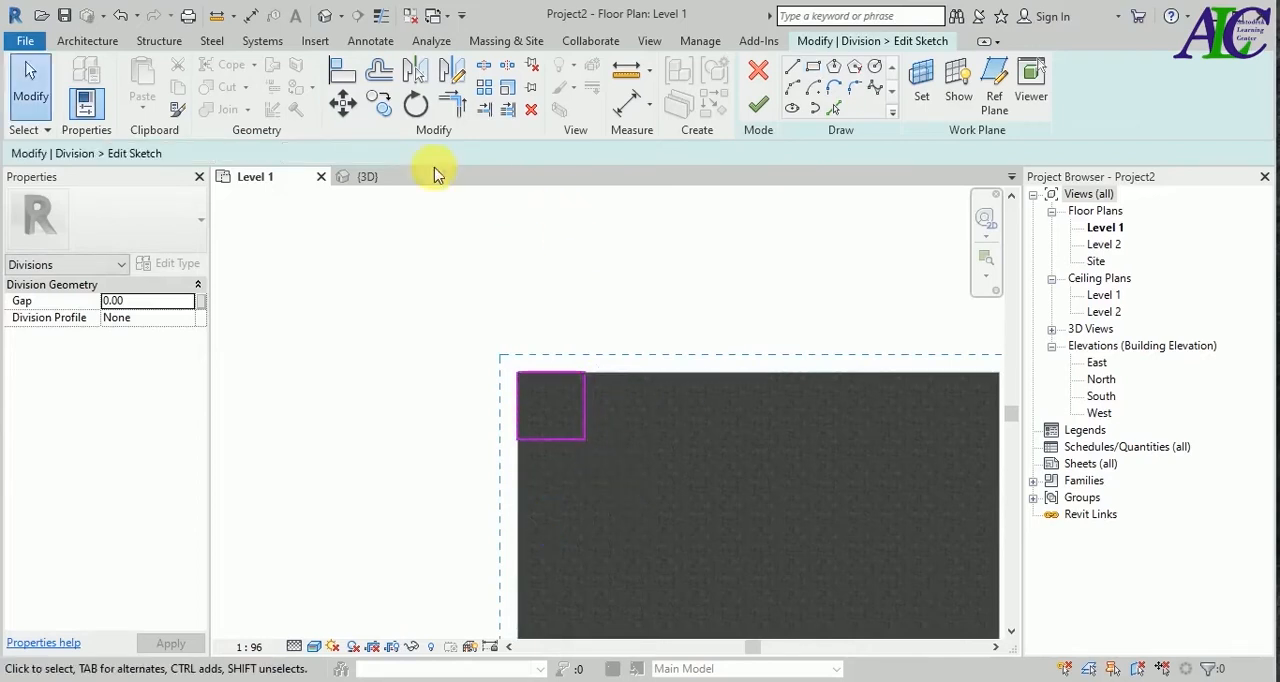
# Offset copies of the square's four sides inward by 10 cm.
pyautogui.click(386, 88)
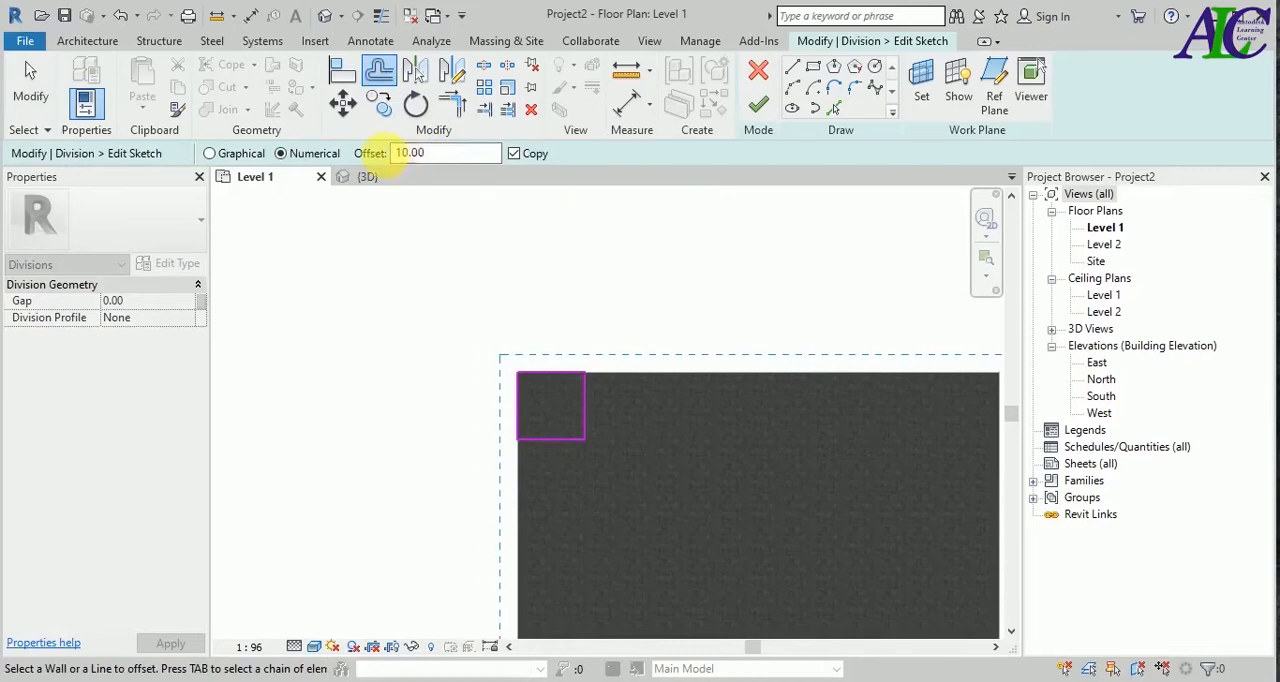
pyautogui.scroll(3, 567, 449)
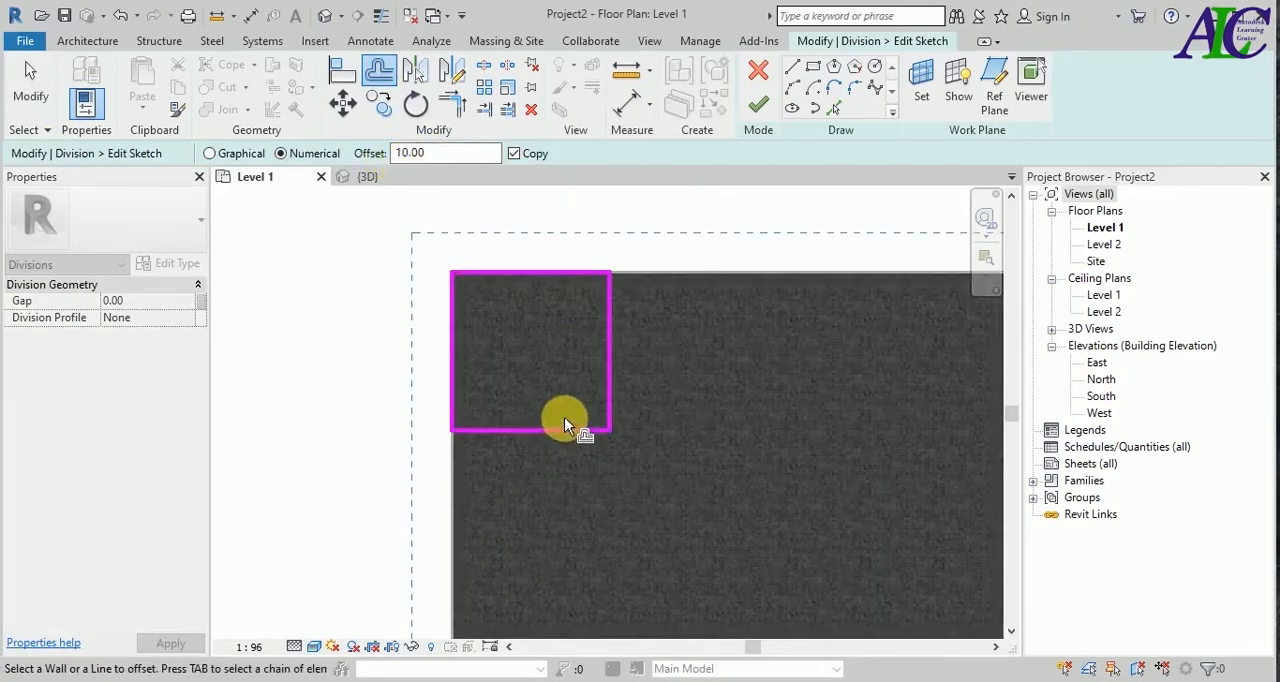
pyautogui.click(560, 429)
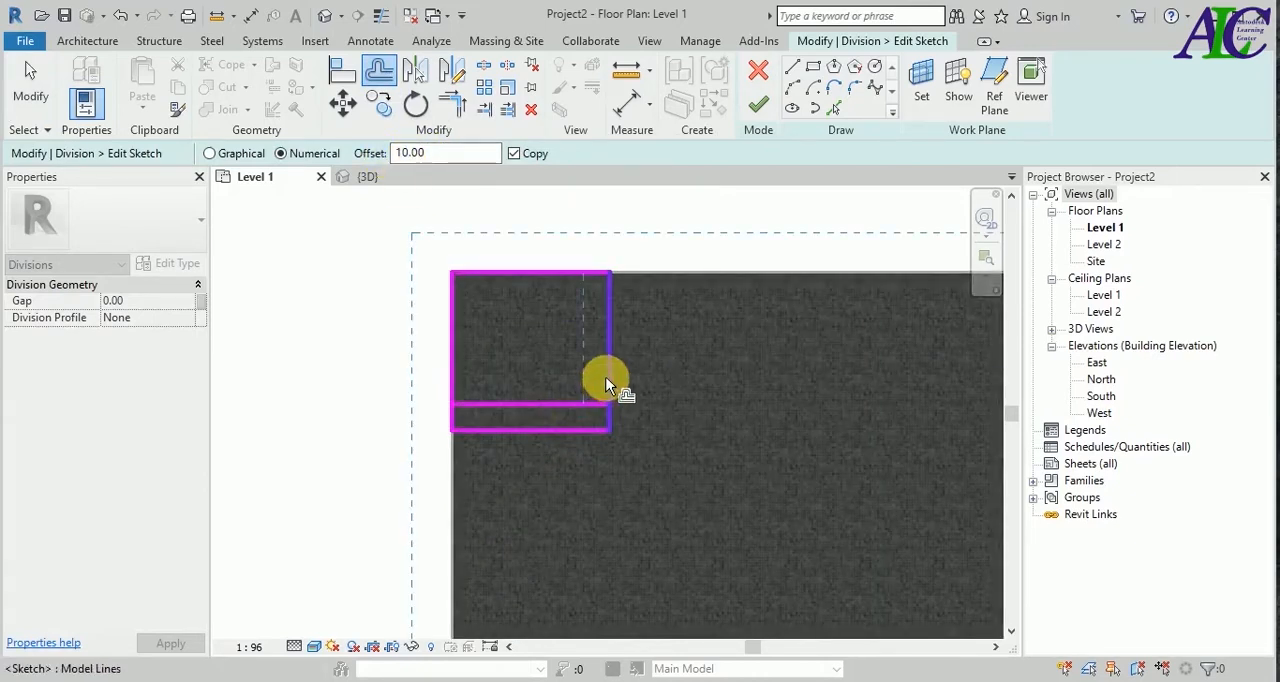
pyautogui.click(604, 346)
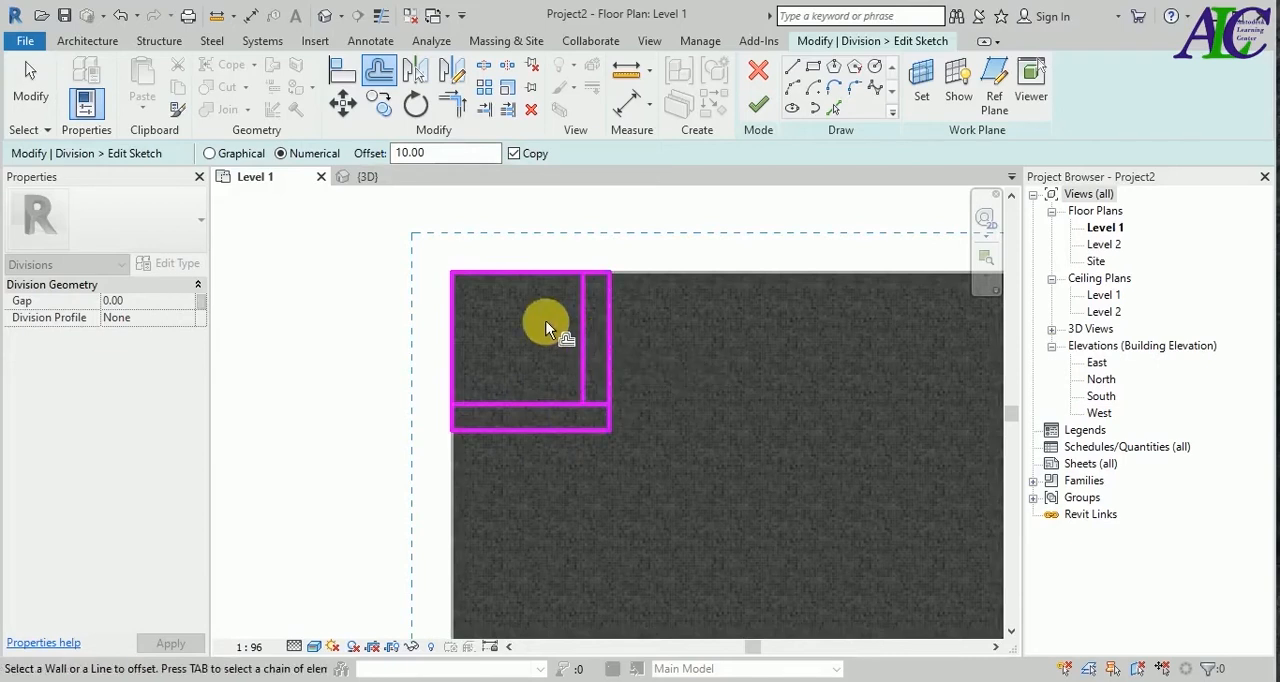
pyautogui.click(534, 276)
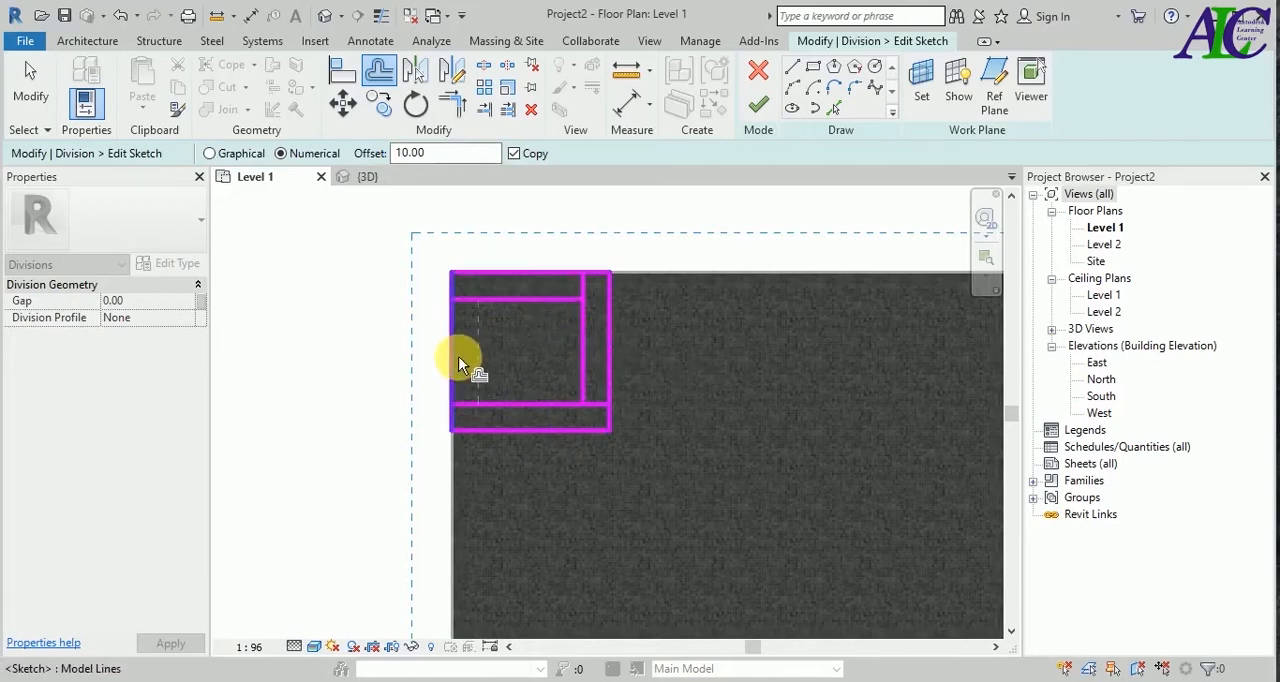
pyautogui.click(457, 364)
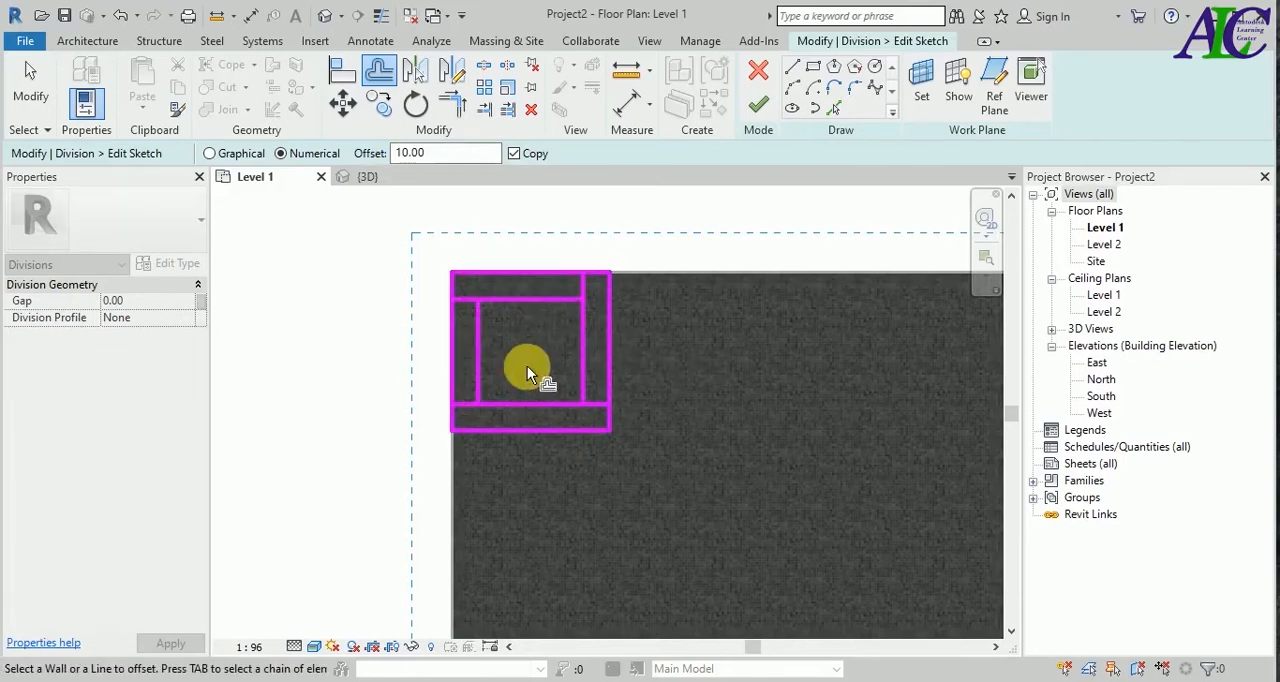
# Offset the four inner lines inward by another 10 cm as copies, and end the Offset command.
pyautogui.click(525, 299)
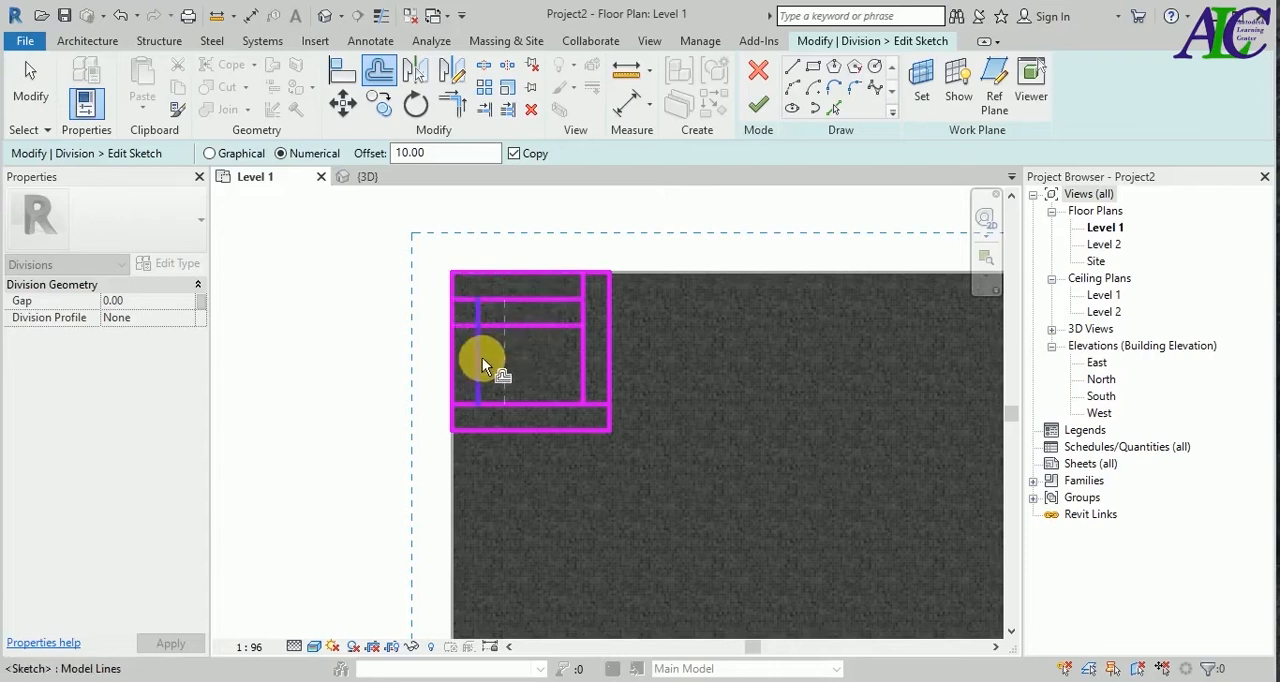
pyautogui.click(482, 357)
pyautogui.click(535, 399)
pyautogui.click(580, 351)
pyautogui.press('Escape')
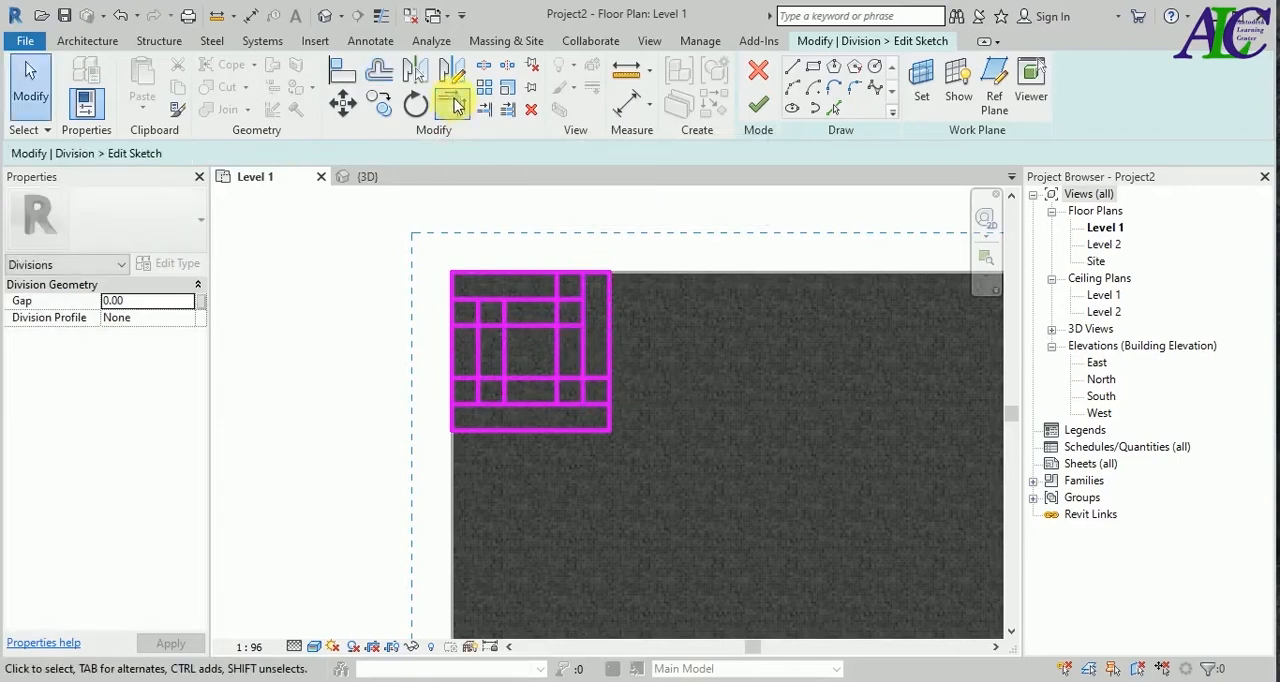
# Trim the first set of offset lines to corners so they form a closed middle square.
pyautogui.click(452, 105)
pyautogui.scroll(2, 563, 394)
pyautogui.scroll(-1, 558, 448)
pyautogui.scroll(2, 566, 427)
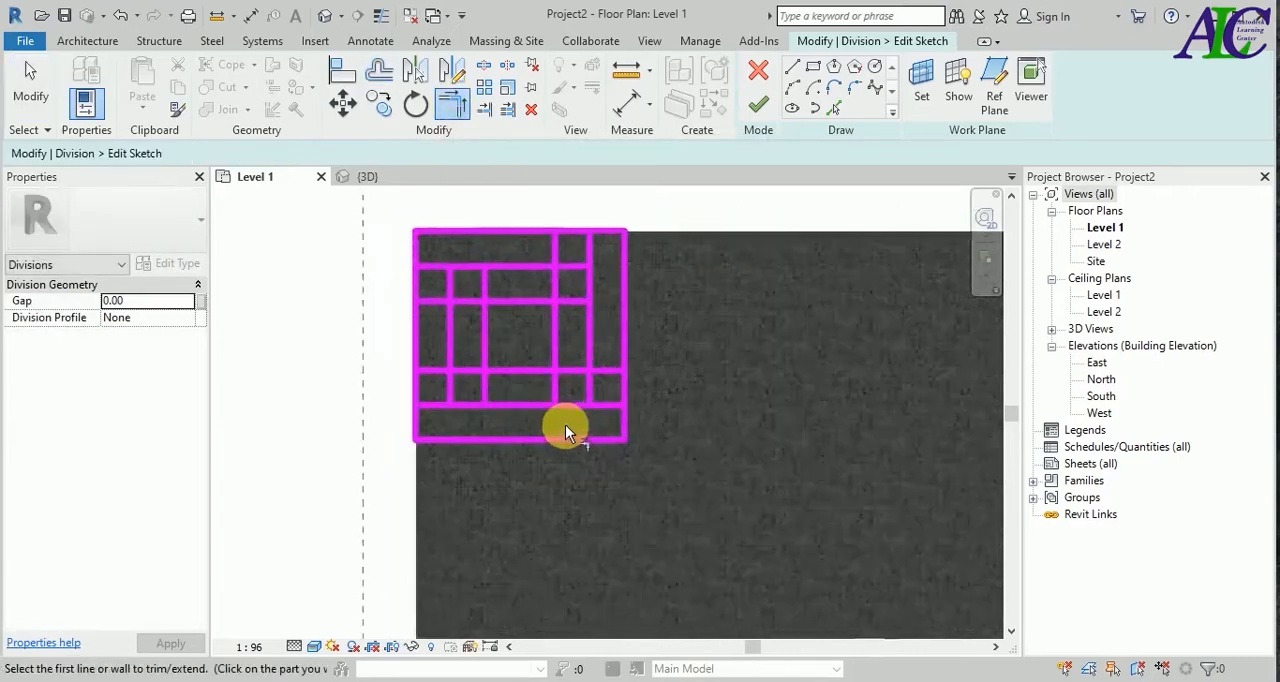
pyautogui.click(575, 404)
pyautogui.click(591, 383)
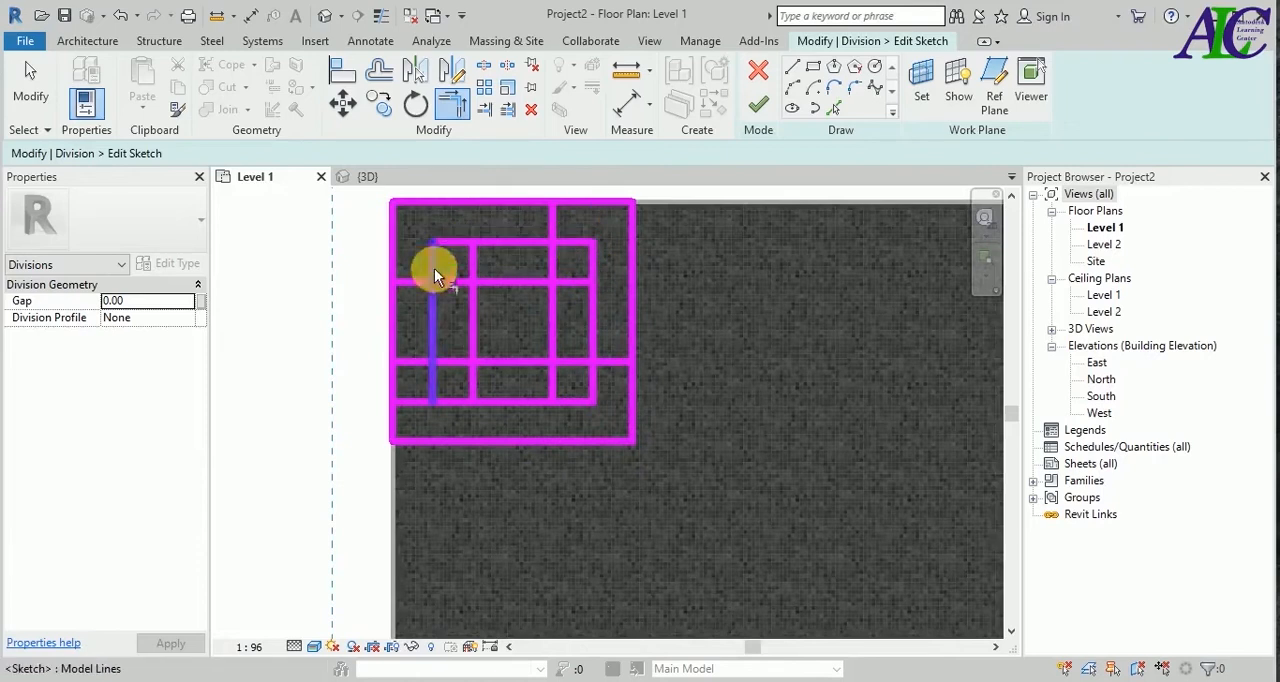
pyautogui.click(448, 403)
# Trim the innermost offset lines to corners so they form a closed central square, and end the Trim command.
pyautogui.click(505, 363)
pyautogui.click(475, 335)
pyautogui.click(475, 328)
pyautogui.click(501, 284)
pyautogui.click(552, 312)
pyautogui.click(530, 288)
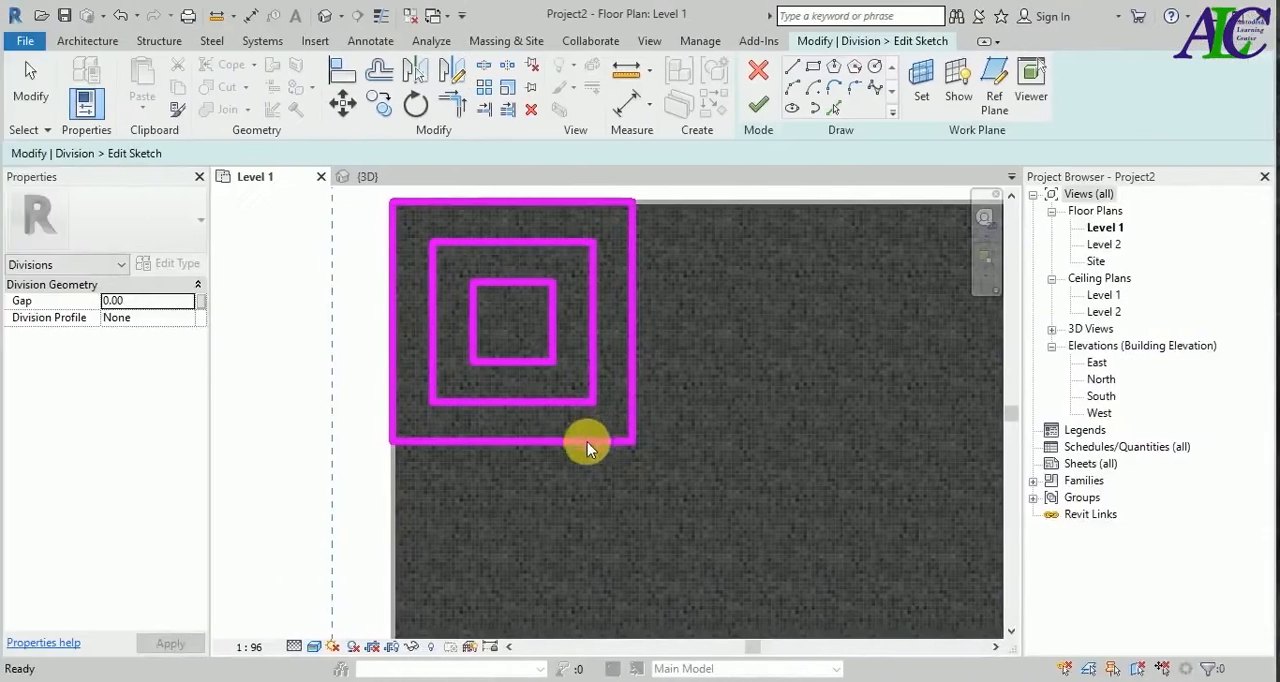
pyautogui.press('Escape')
# Rotate all three concentric squares 45° about their center to turn them into nested diamonds.
pyautogui.scroll(-3, 545, 436)
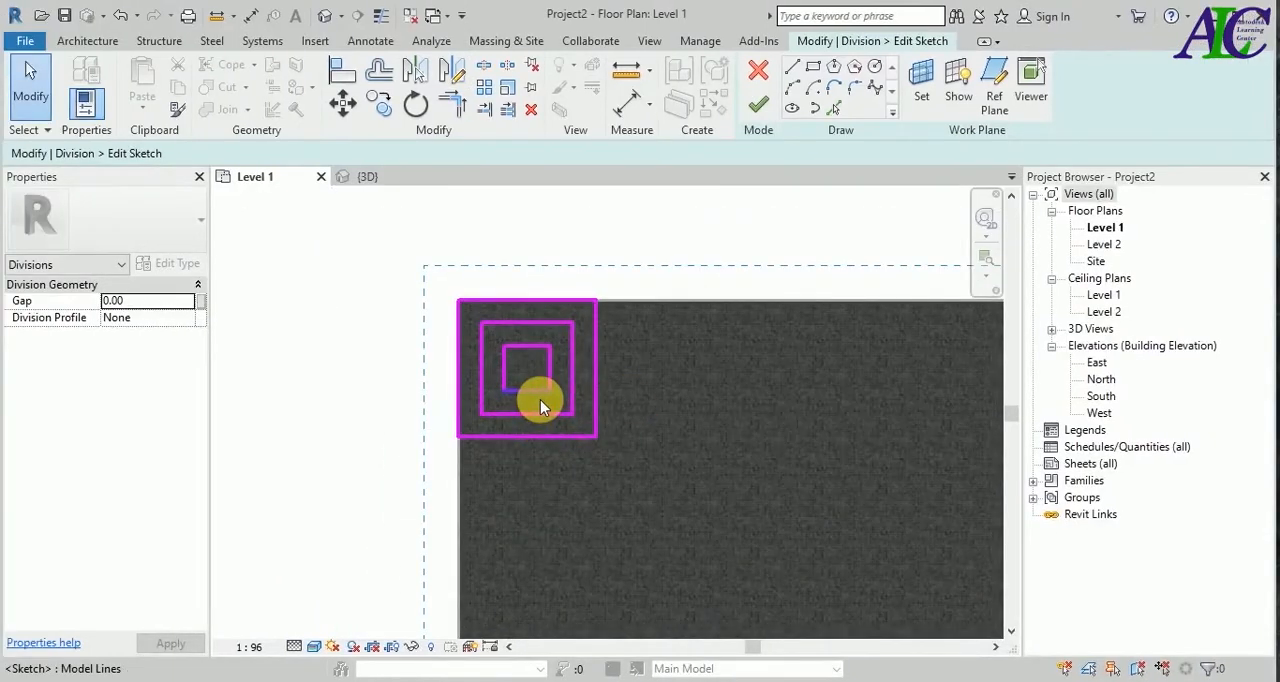
pyautogui.scroll(2, 540, 405)
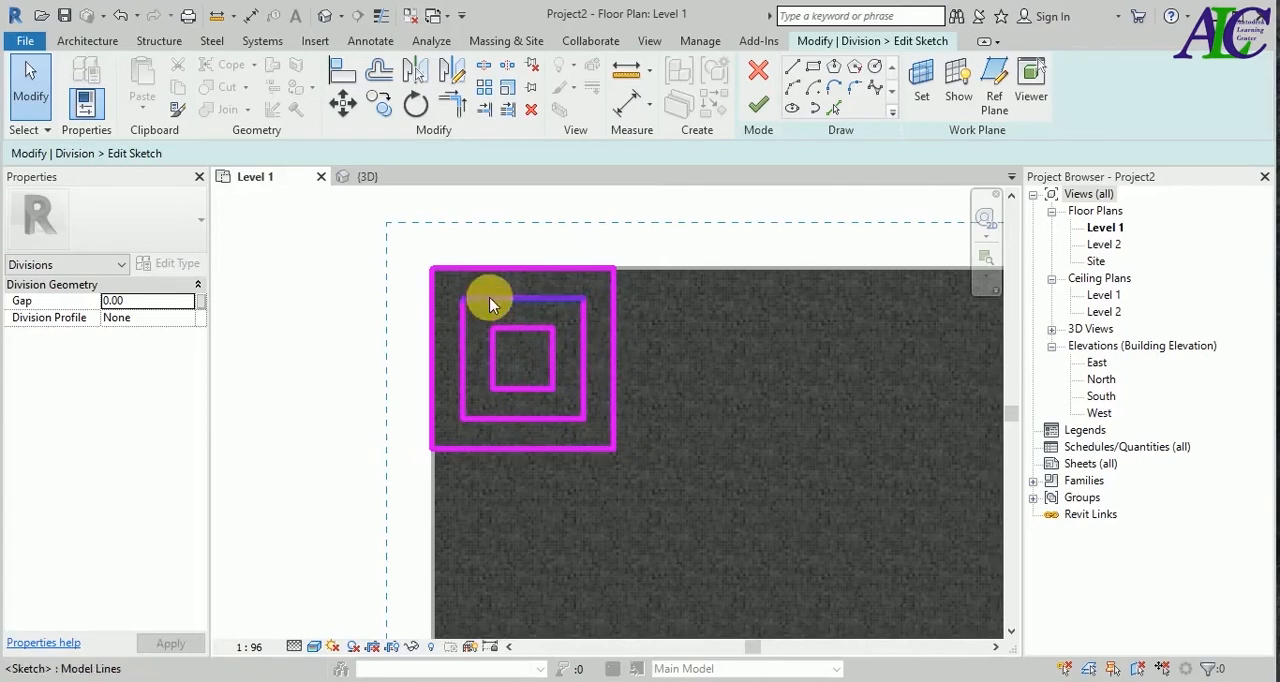
pyautogui.moveTo(645, 228); pyautogui.dragTo(389, 493)
pyautogui.click(416, 104)
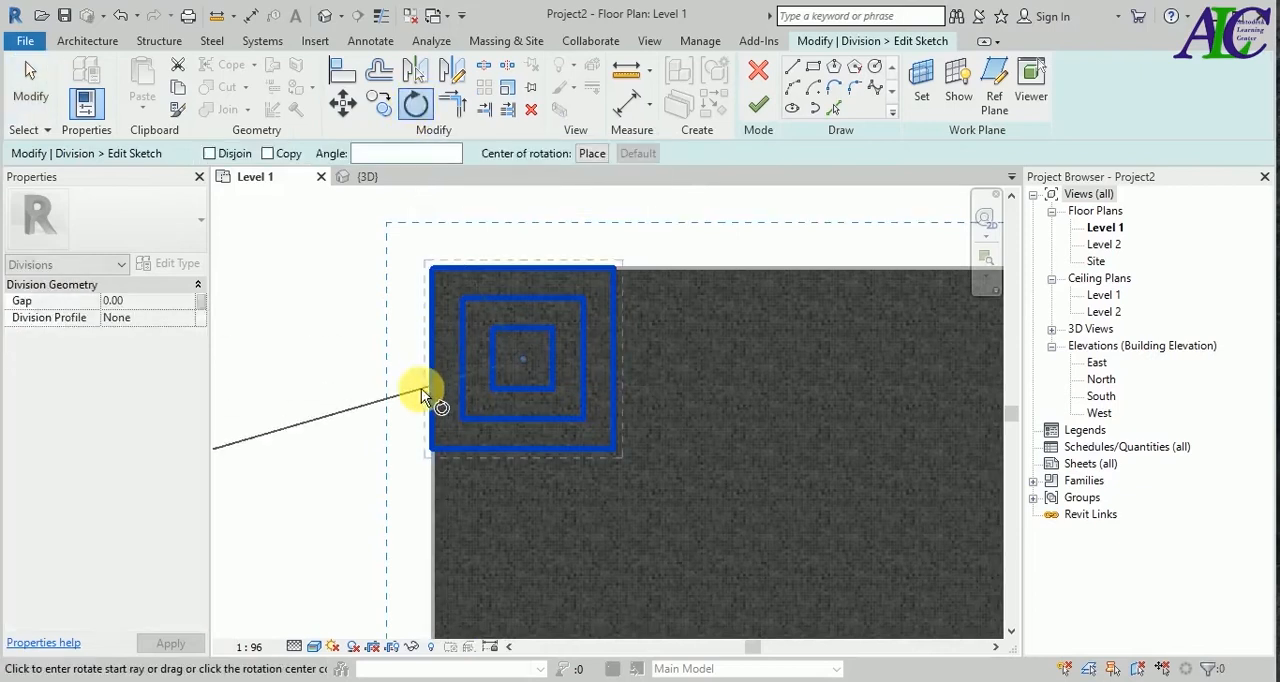
pyautogui.scroll(-3, 421, 388)
pyautogui.click(688, 375)
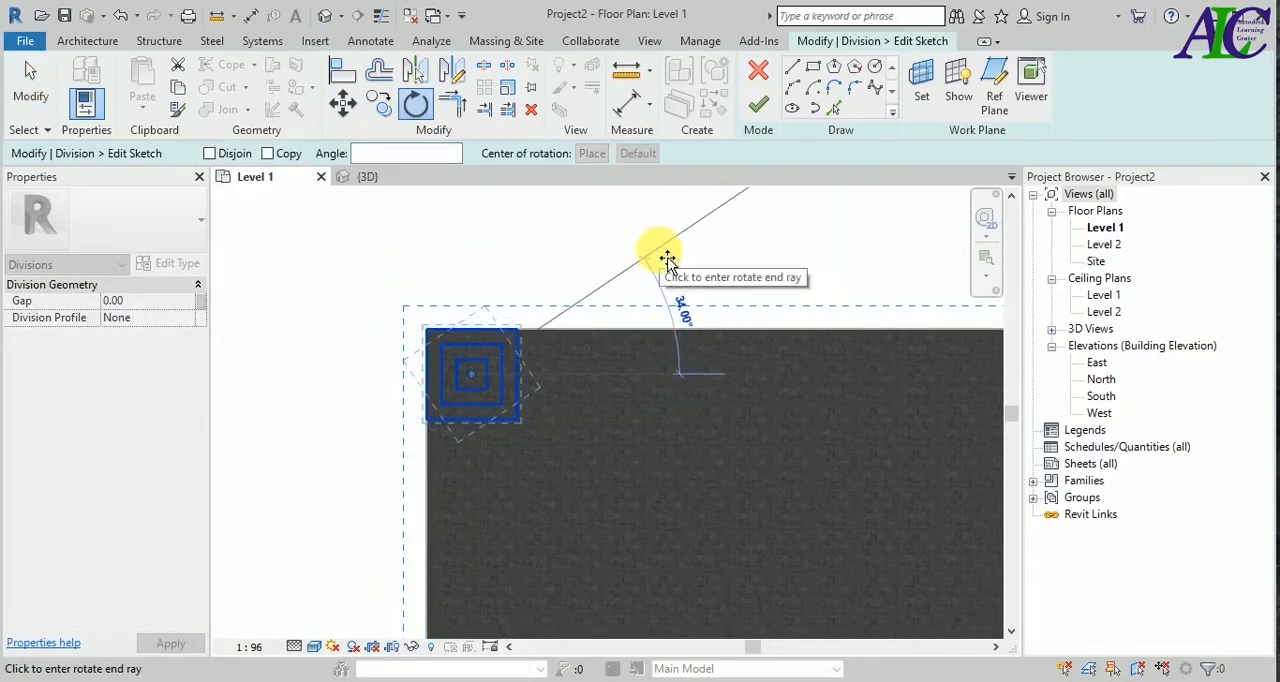
pyautogui.write('45')
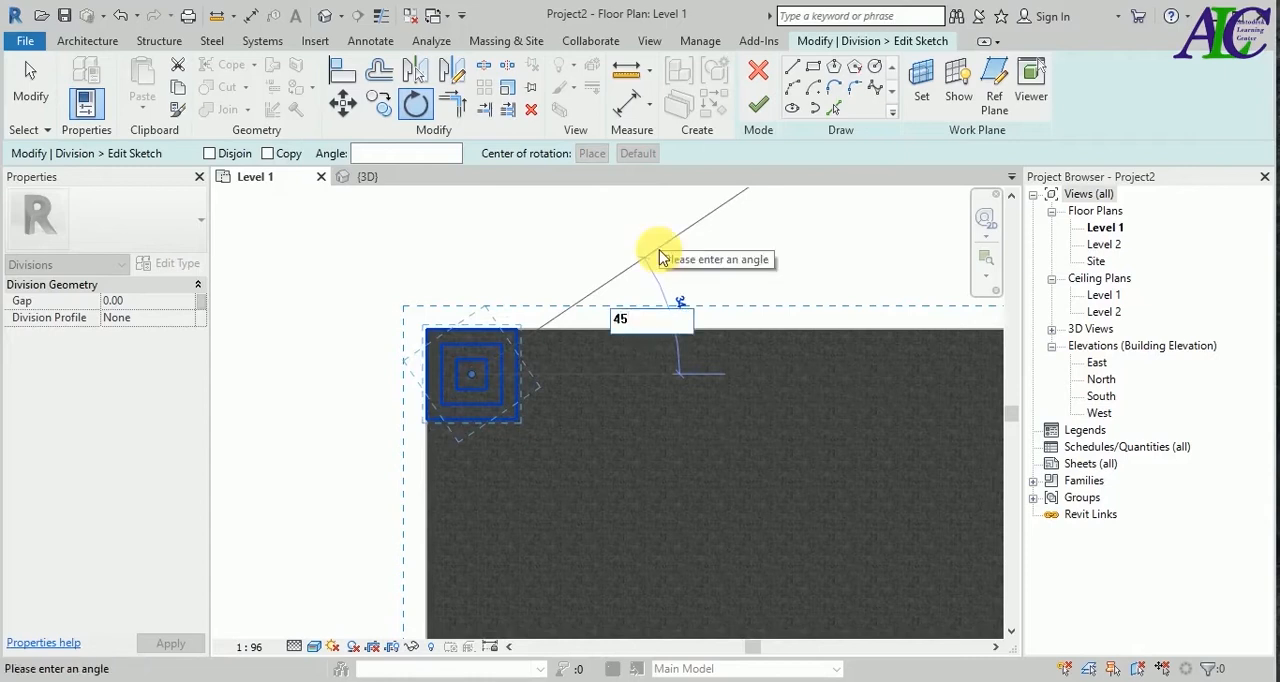
pyautogui.press('Return')
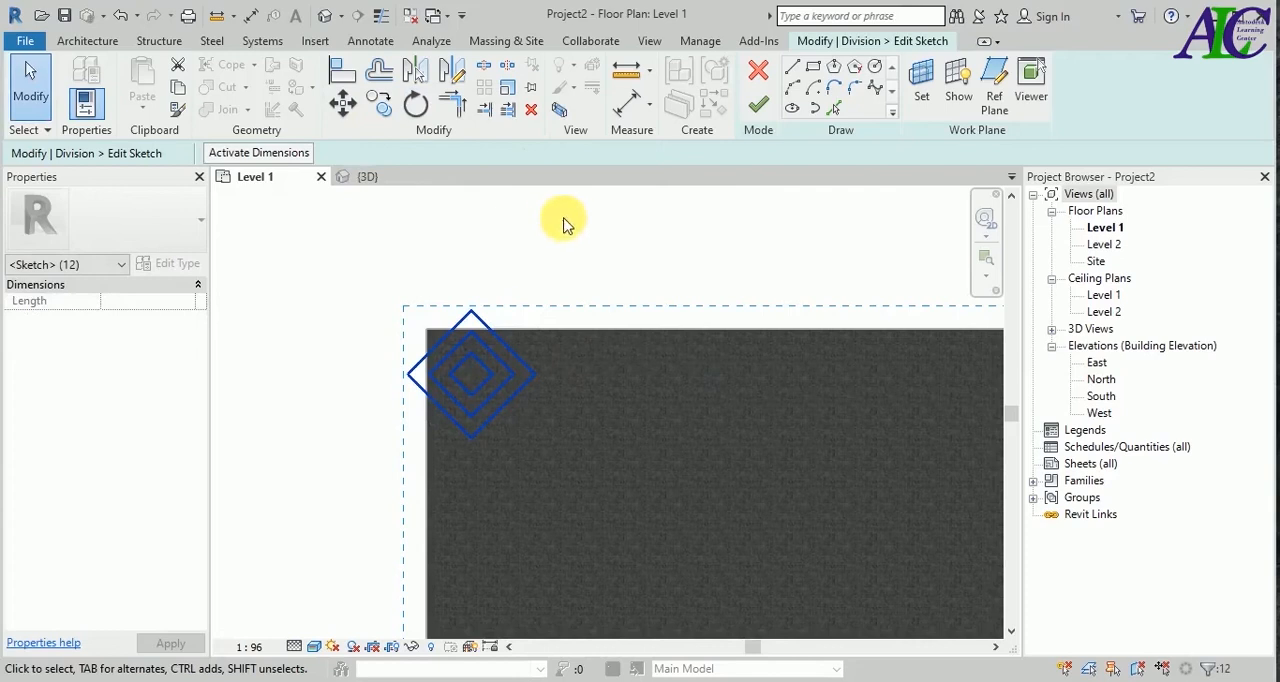
# Move the nested diamonds so the outer diamond's left vertex lies on the floor's upper-left corner.
pyautogui.click(343, 103)
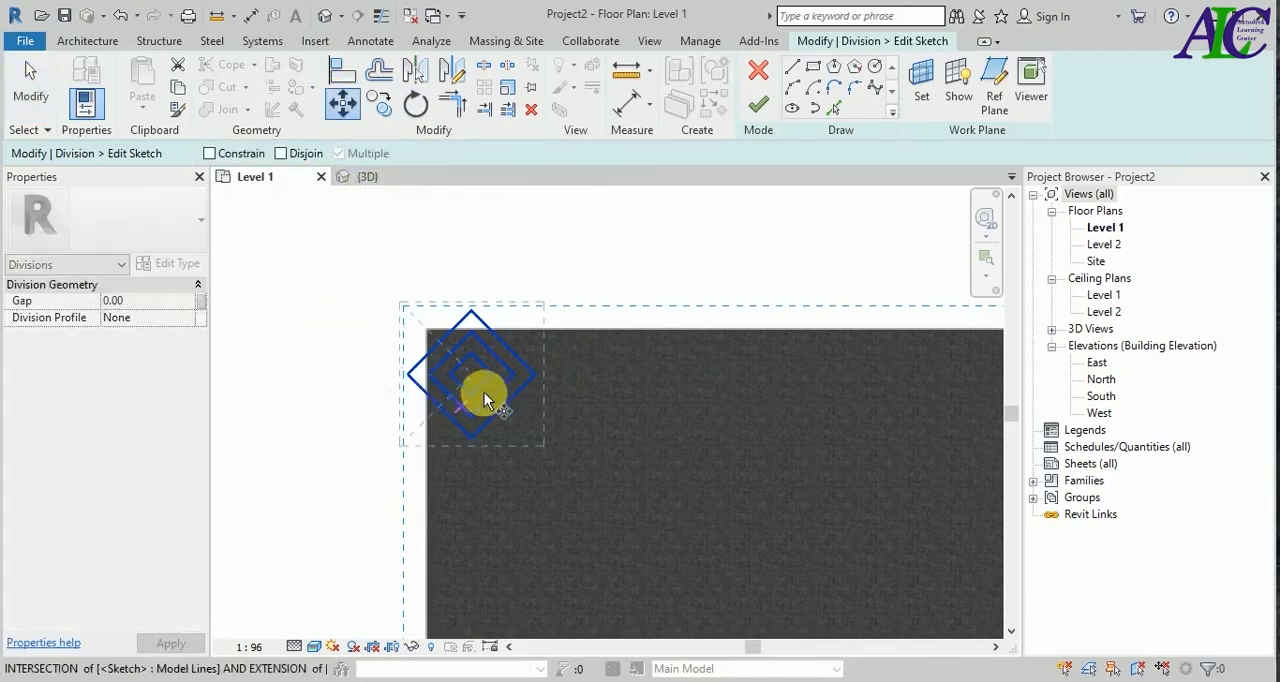
pyautogui.scroll(2, 543, 389)
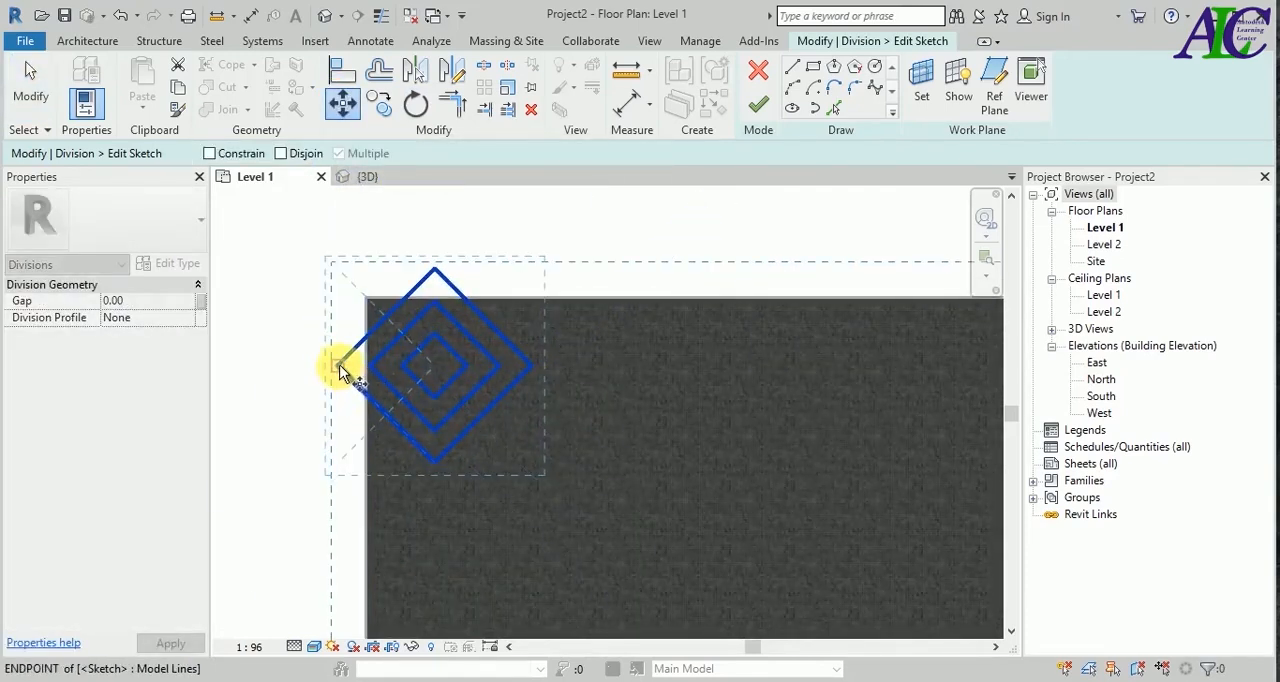
pyautogui.click(338, 370)
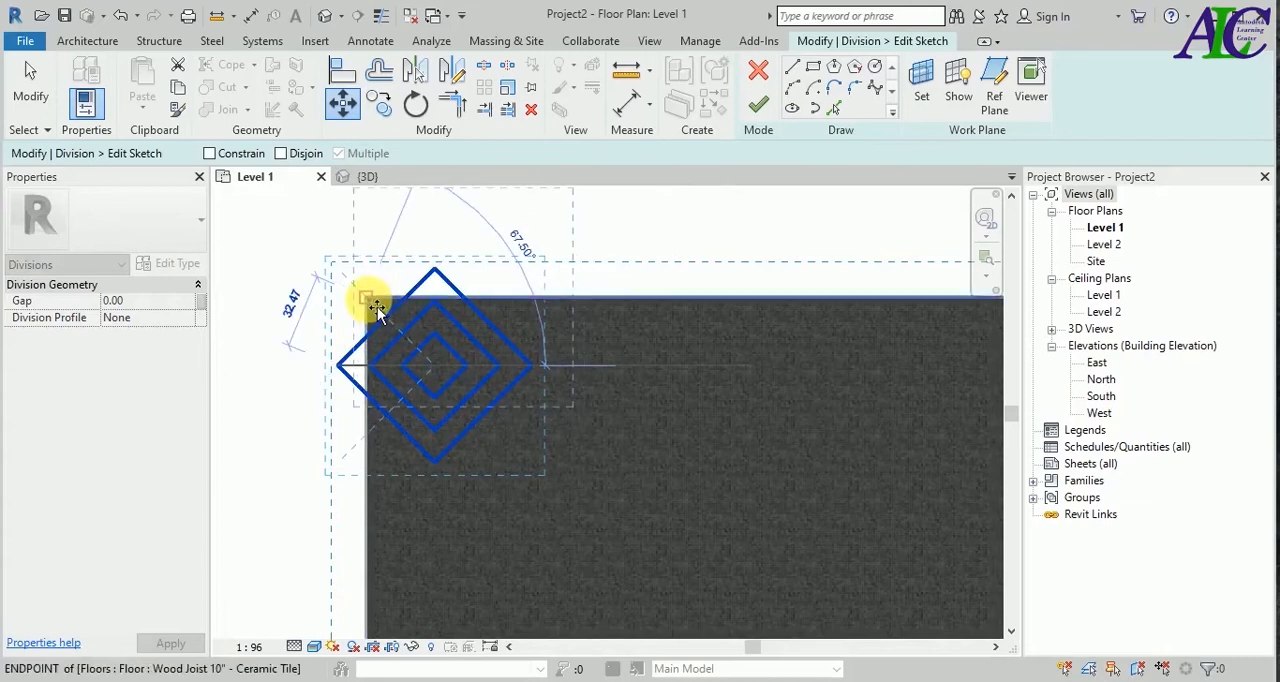
pyautogui.click(372, 302)
pyautogui.scroll(-2, 452, 335)
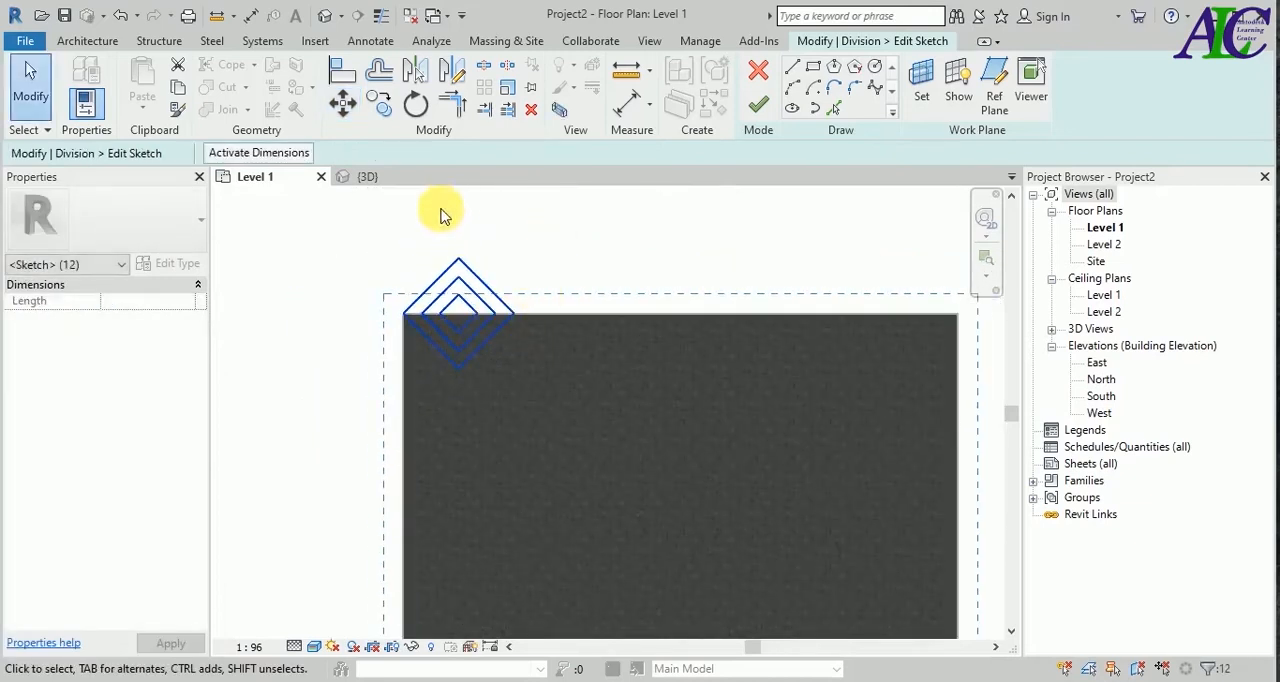
# Copy the nested diamonds repeatedly downward, vertex to vertex, to form a column along the floor's left edge down to its bottom edge.
pyautogui.click(379, 106)
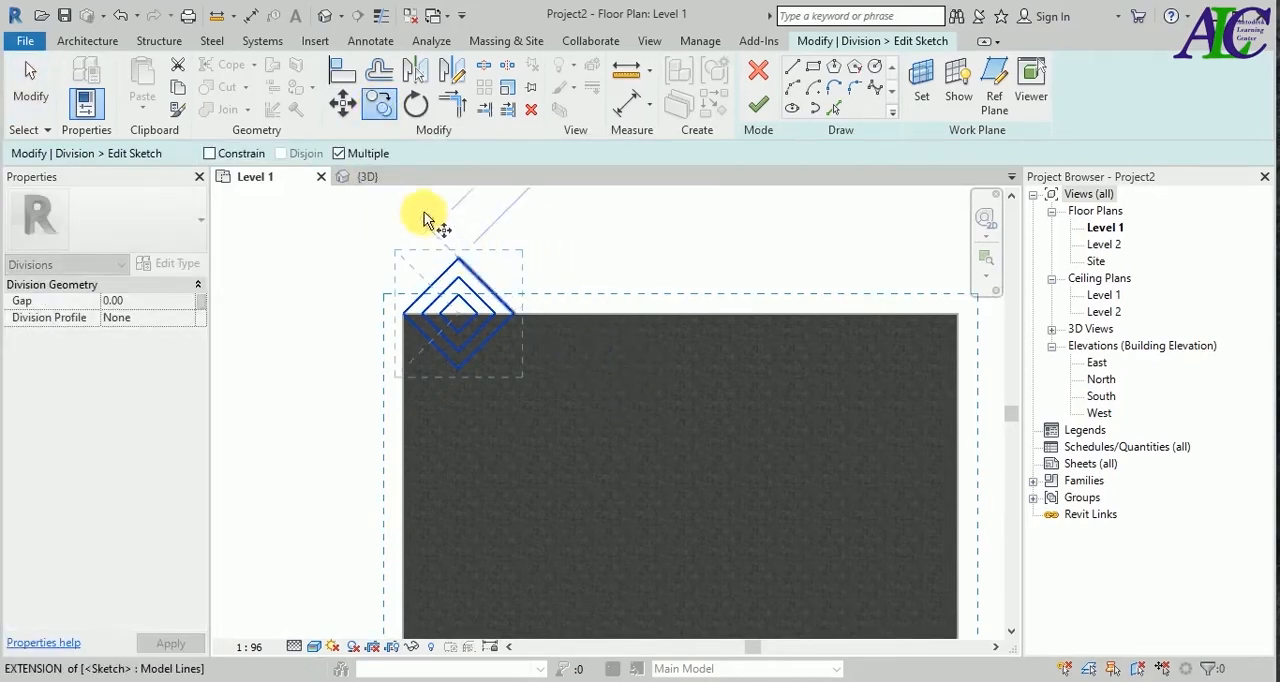
pyautogui.click(459, 260)
pyautogui.click(459, 371)
pyautogui.scroll(-2, 460, 373)
pyautogui.scroll(2, 463, 470)
pyautogui.click(460, 374)
pyautogui.click(460, 485)
pyautogui.scroll(-3, 472, 478)
pyautogui.scroll(2, 463, 565)
pyautogui.click(459, 489)
pyautogui.click(458, 573)
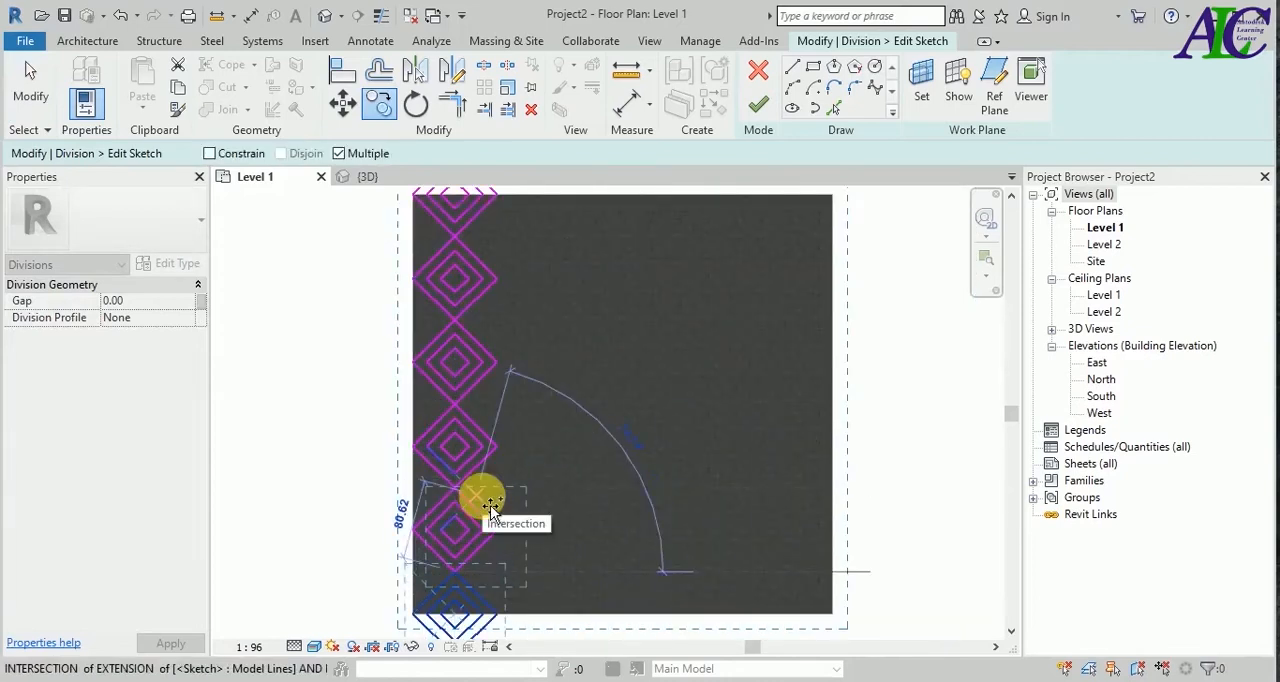
pyautogui.press('Escape')
pyautogui.press('Escape')
# Delete the lines of the topmost nested diamonds that extend above the floor's upper edge.
pyautogui.scroll(-3, 551, 436)
pyautogui.scroll(4, 490, 230)
pyautogui.moveTo(551, 236); pyautogui.dragTo(397, 298)
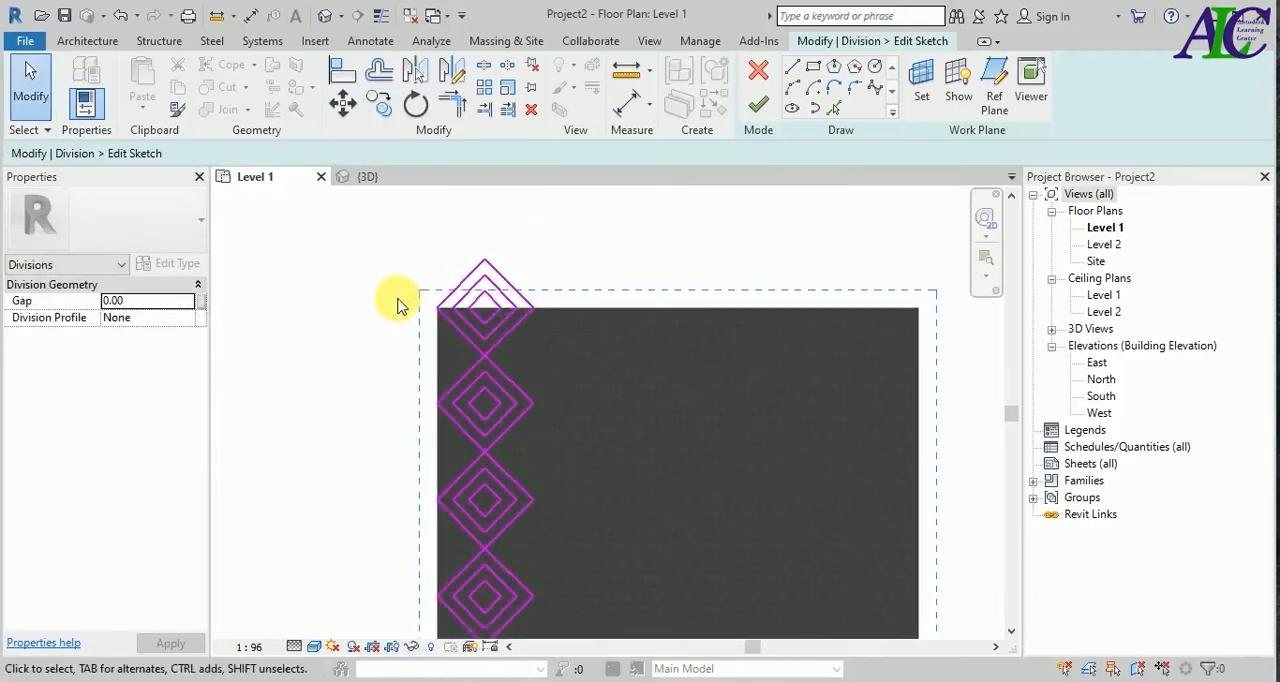
pyautogui.press('Delete')
pyautogui.scroll(-3, 380, 580)
pyautogui.scroll(3, 457, 543)
pyautogui.scroll(-2, 480, 614)
pyautogui.scroll(3, 403, 352)
pyautogui.scroll(2, 403, 352)
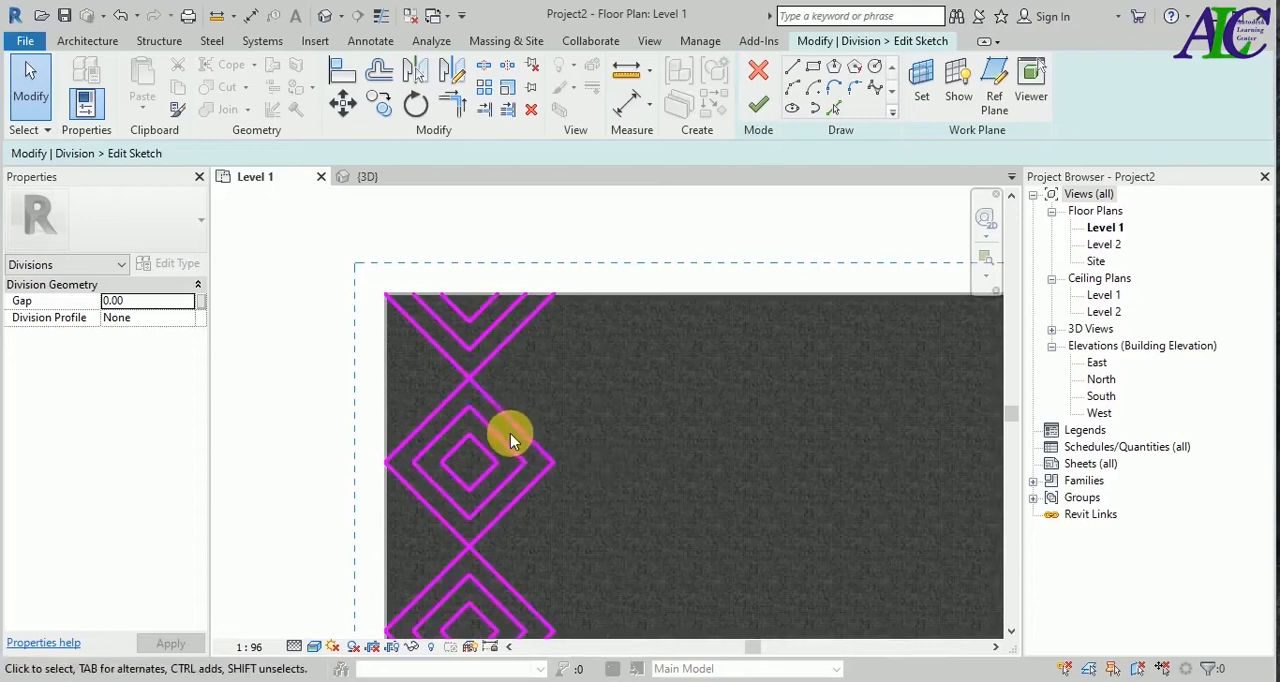
# Copy the right halves of the two inner diamonds into the gaps between the diamonds along the floor's left edge.
pyautogui.click(490, 497)
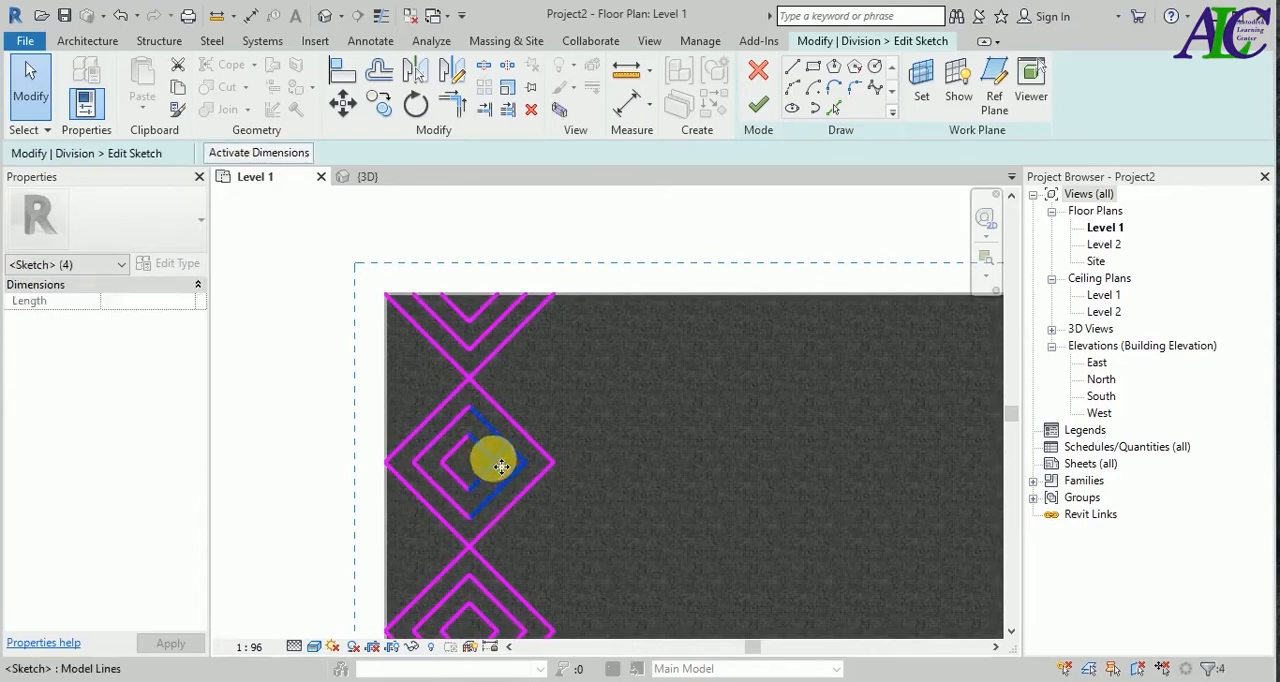
pyautogui.click(379, 103)
pyautogui.scroll(-4, 460, 440)
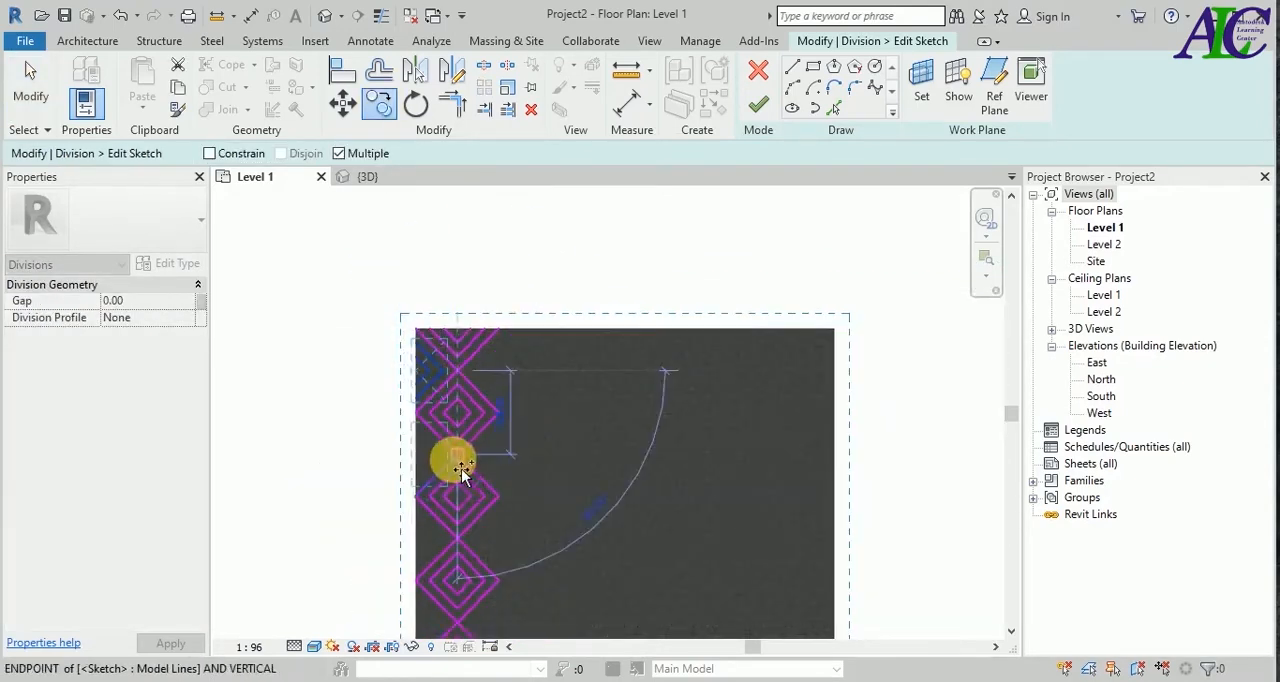
pyautogui.scroll(3, 474, 500)
pyautogui.click(456, 430)
pyautogui.click(457, 559)
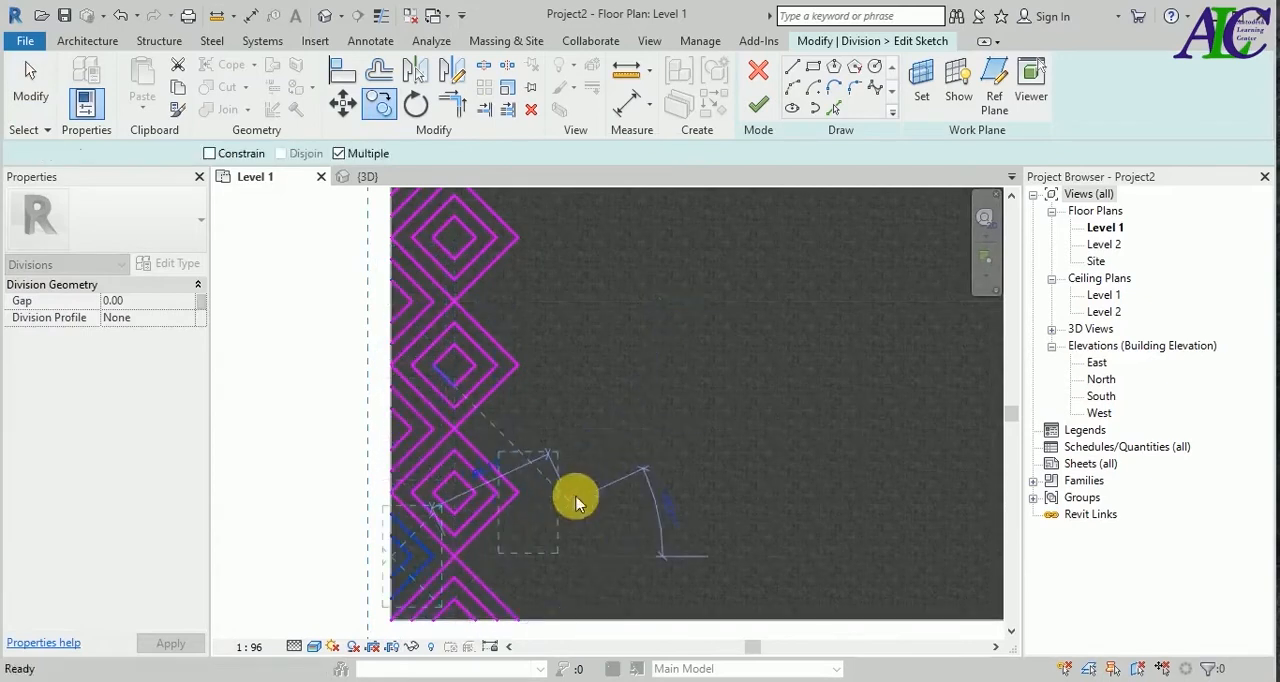
# Copy the nested diamonds into the recesses beside the first column to form a second, offset column down to the floor's bottom edge.
pyautogui.press('Escape')
pyautogui.press('Escape')
pyautogui.scroll(-3, 560, 480)
pyautogui.scroll(2, 500, 330)
pyautogui.moveTo(518, 394); pyautogui.dragTo(440, 430)
pyautogui.click(379, 103)
pyautogui.click(405, 410)
pyautogui.scroll(-4, 480, 460)
pyautogui.scroll(3, 449, 523)
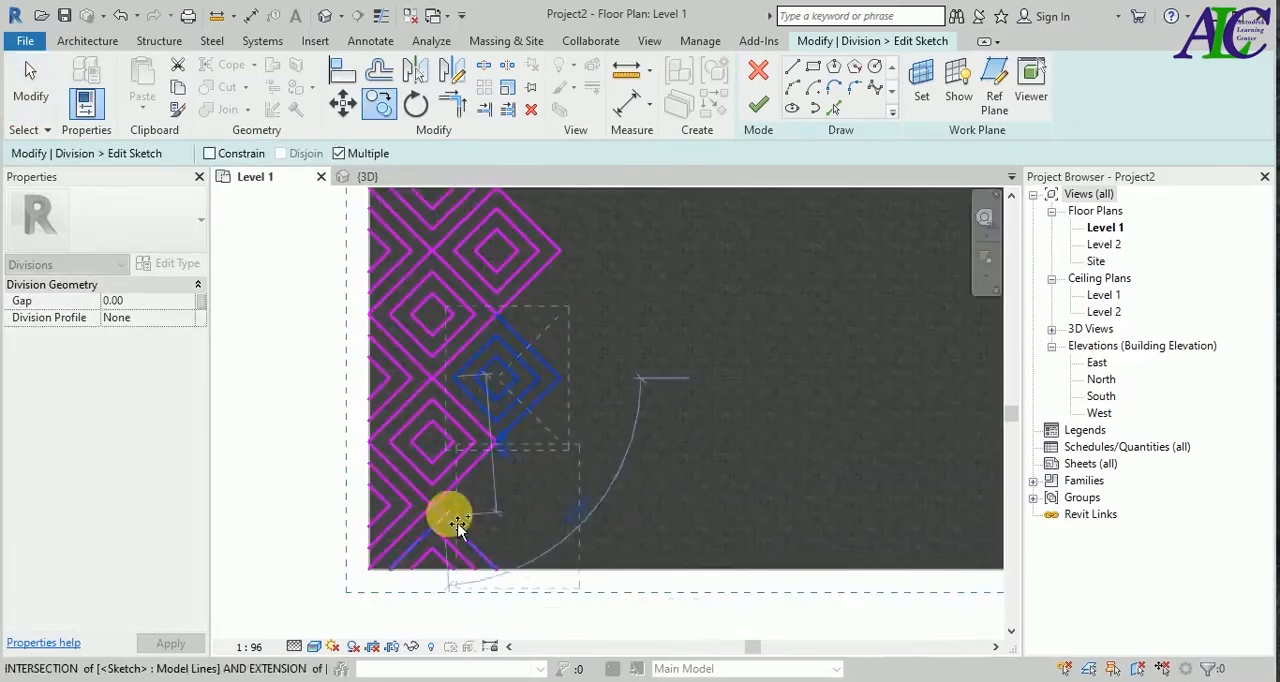
pyautogui.click(570, 348)
pyautogui.click(570, 569)
# Copy the nested diamonds repeatedly across the floor, vertex to vertex, to extend the pattern toward the right edge.
pyautogui.click(625, 403)
pyautogui.scroll(-1, 673, 395)
pyautogui.click(679, 258)
pyautogui.click(727, 402)
pyautogui.click(727, 498)
pyautogui.click(727, 595)
pyautogui.click(776, 628)
pyautogui.press('Escape')
# Undo the last two sketch changes and copy nested diamonds, vertex to vertex, up to and past the floor's right edge.
pyautogui.moveTo(905, 275); pyautogui.dragTo(765, 325, button='middle')
pyautogui.hotkey('ctrl', 'z')
pyautogui.hotkey('ctrl', 'z')
pyautogui.moveTo(906, 281); pyautogui.dragTo(724, 291, button='middle')
pyautogui.moveTo(632, 258); pyautogui.dragTo(754, 376)
pyautogui.press('Return')
pyautogui.click(642, 317)
pyautogui.click(690, 268)
pyautogui.click(594, 462)
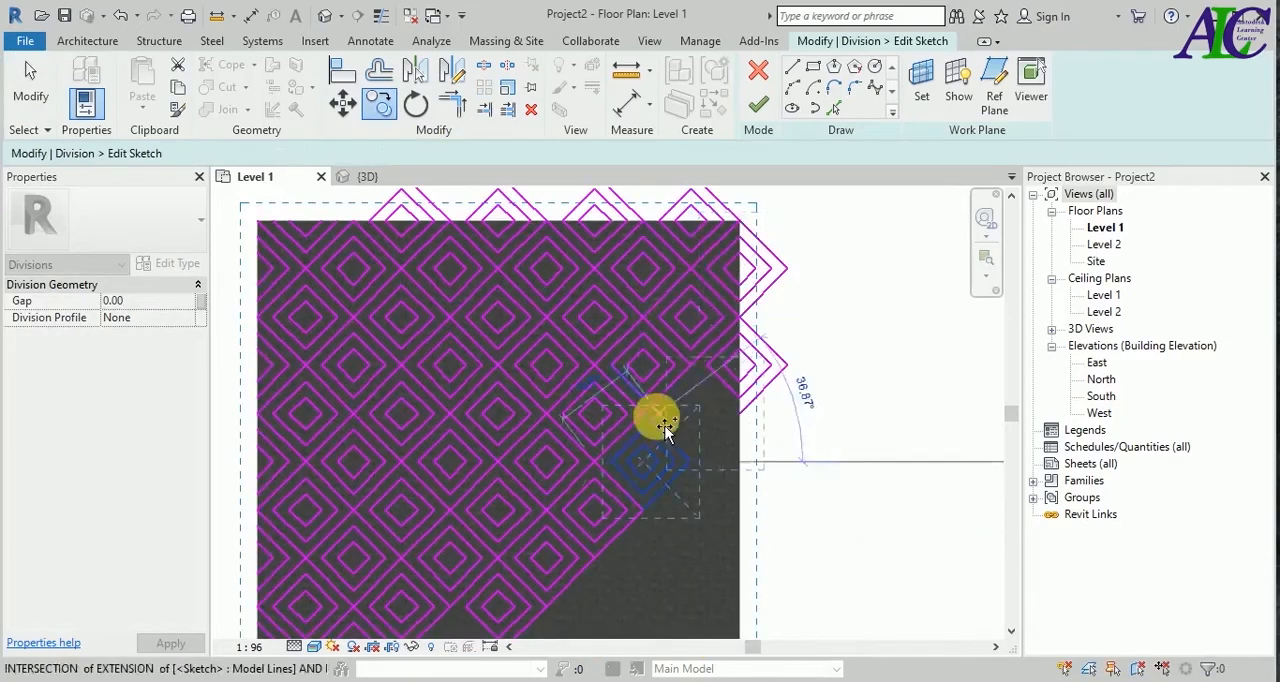
# Fill the remaining lower-right area with copies of the nested diamonds, running past the floor's right and bottom edges.
pyautogui.moveTo(690, 460); pyautogui.dragTo(722, 374, button='middle')
pyautogui.click(578, 521)
pyautogui.click(482, 617)
pyautogui.click(578, 617)
pyautogui.click(626, 569)
pyautogui.click(674, 521)
pyautogui.click(722, 473)
pyautogui.press('Escape')
# Delete the diamond lines that extend above the floor's upper edge.
pyautogui.moveTo(700, 420); pyautogui.dragTo(794, 558, button='middle')
pyautogui.moveTo(986, 194); pyautogui.dragTo(511, 265)
pyautogui.press('Delete')
pyautogui.scroll(-2, 450, 235)
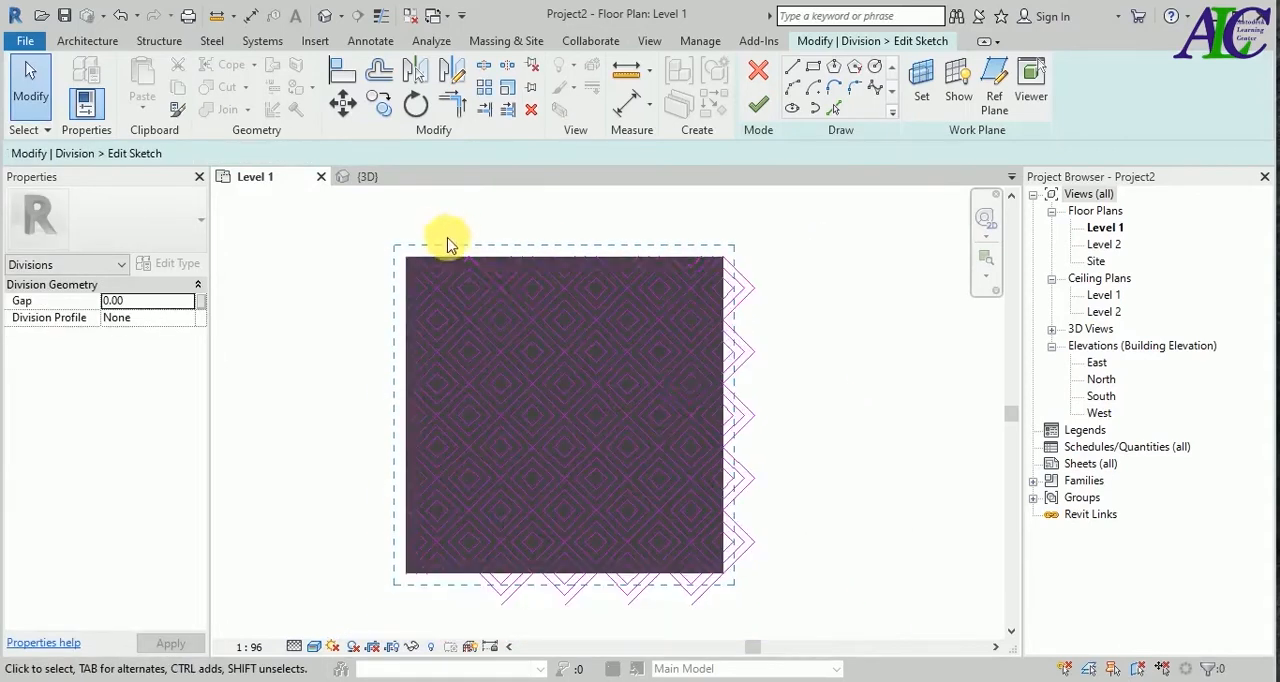
# Delete the diamond lines that extend beyond the floor's right and bottom edges.
pyautogui.moveTo(795, 223)
pyautogui.mouseDown()
pyautogui.moveTo(716, 558)
pyautogui.moveTo(729, 602)
pyautogui.mouseUp()
pyautogui.press('Delete')
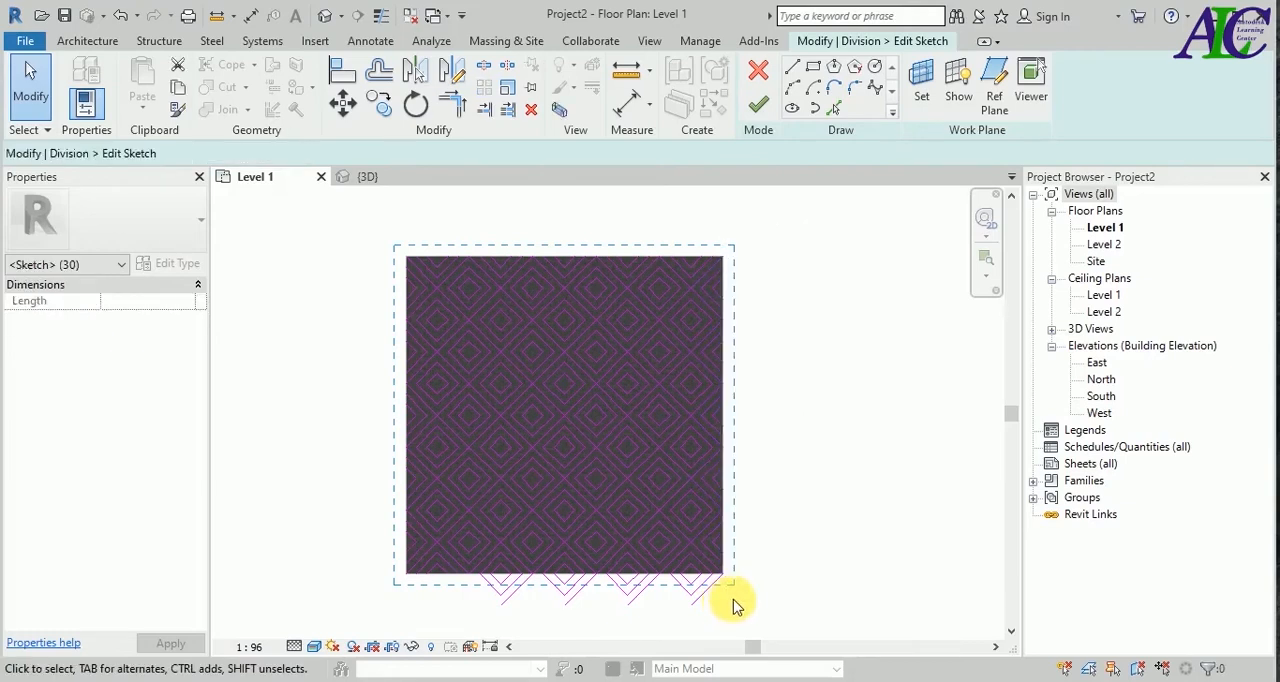
pyautogui.moveTo(791, 583)
pyautogui.mouseDown()
pyautogui.moveTo(415, 622)
pyautogui.moveTo(424, 632)
pyautogui.mouseUp()
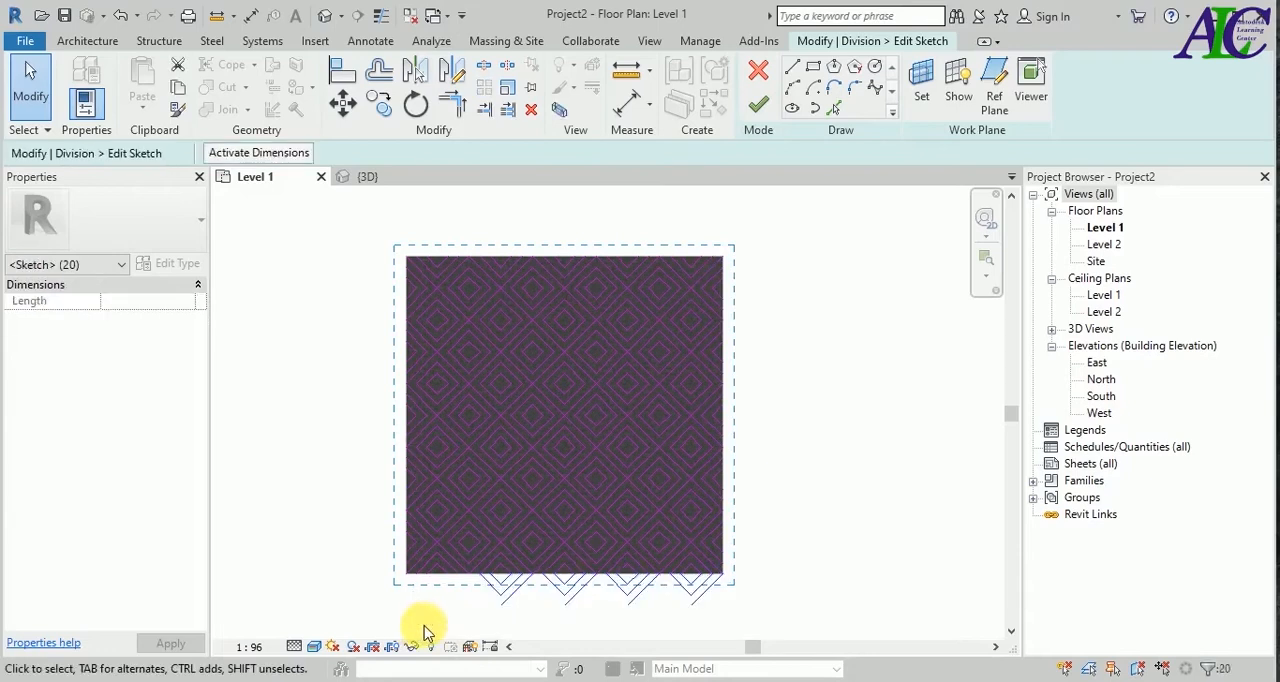
pyautogui.press('Delete')
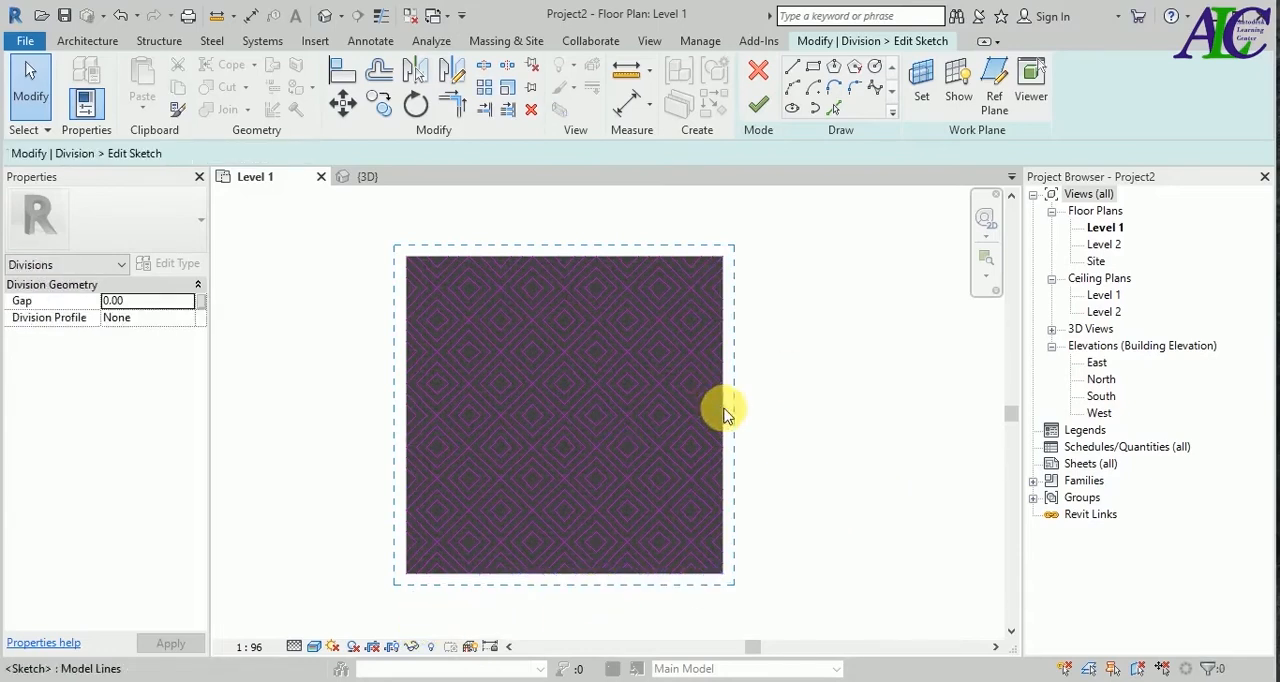
# Add sketch lines along all four floor edges with Pick Lines and finish the division sketch.
pyautogui.moveTo(383, 279); pyautogui.dragTo(434, 306, button='middle')
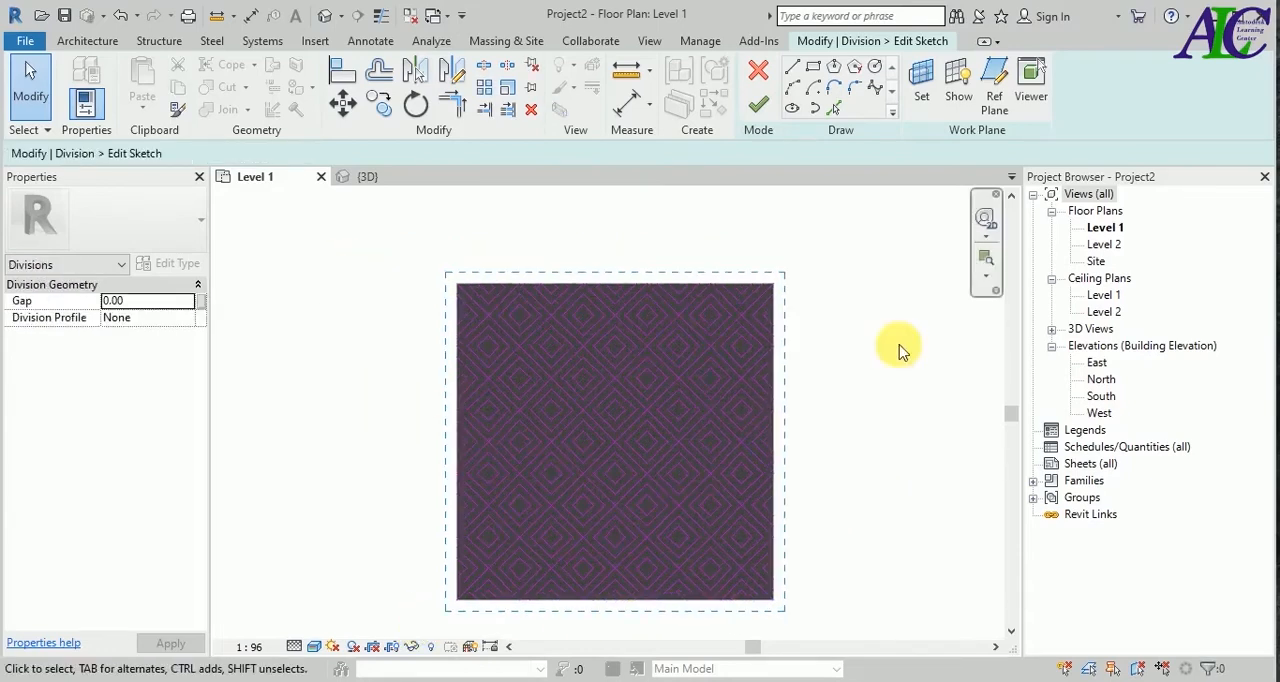
pyautogui.click(839, 110)
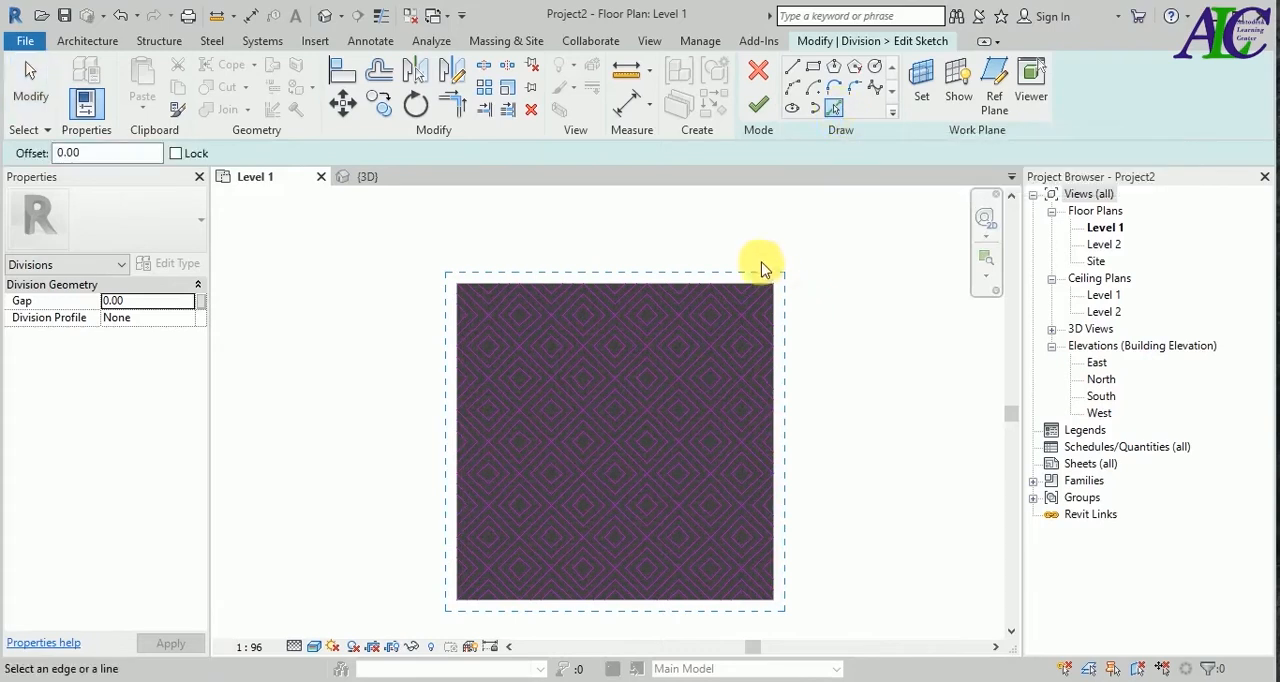
pyautogui.click(676, 284)
pyautogui.click(776, 450)
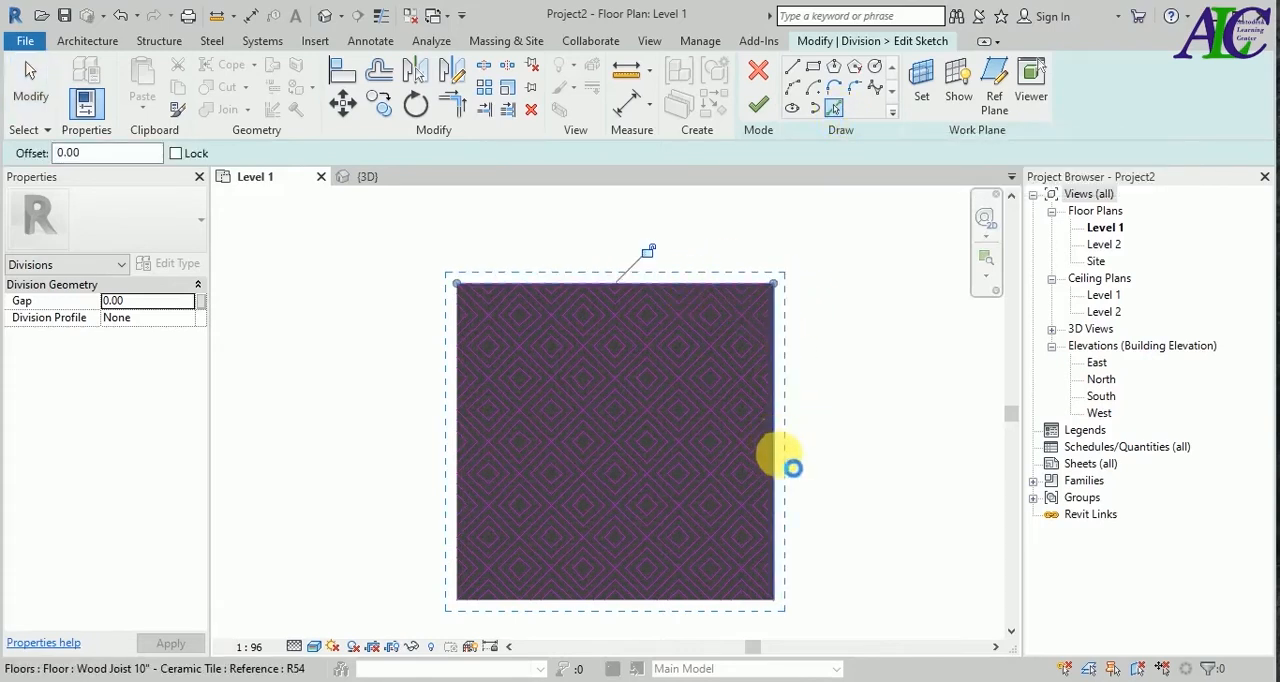
pyautogui.click(650, 613)
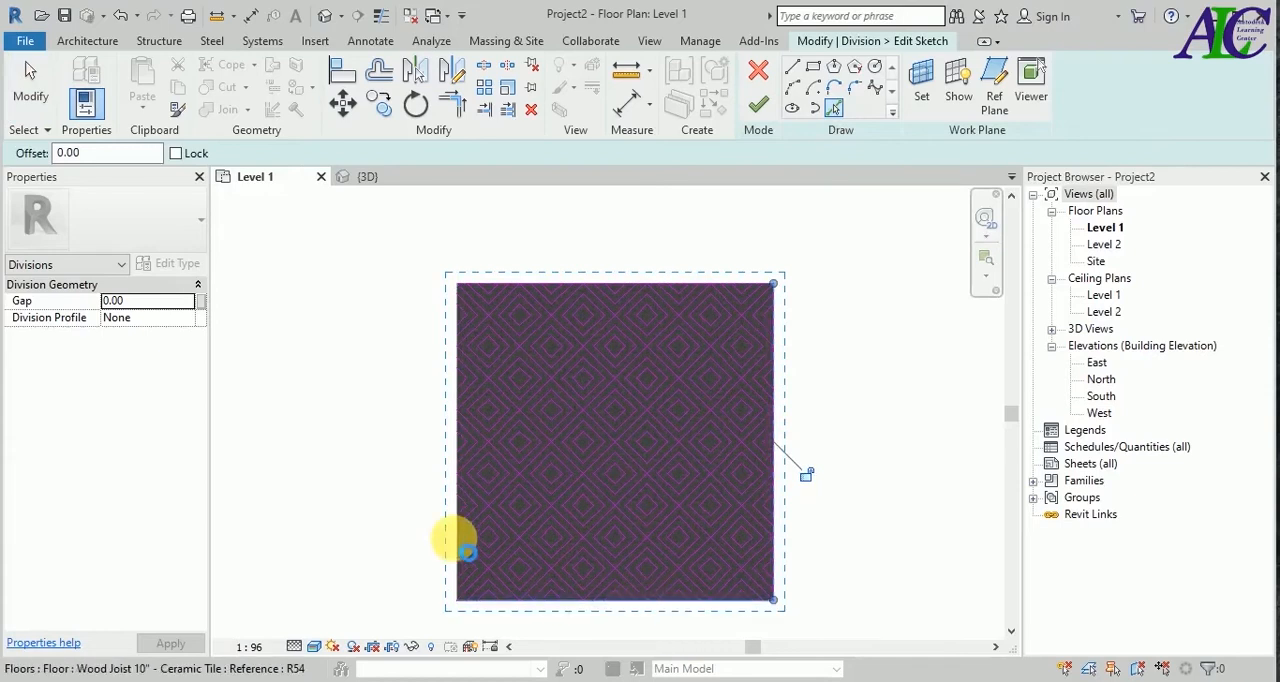
pyautogui.click(472, 476)
pyautogui.click(758, 108)
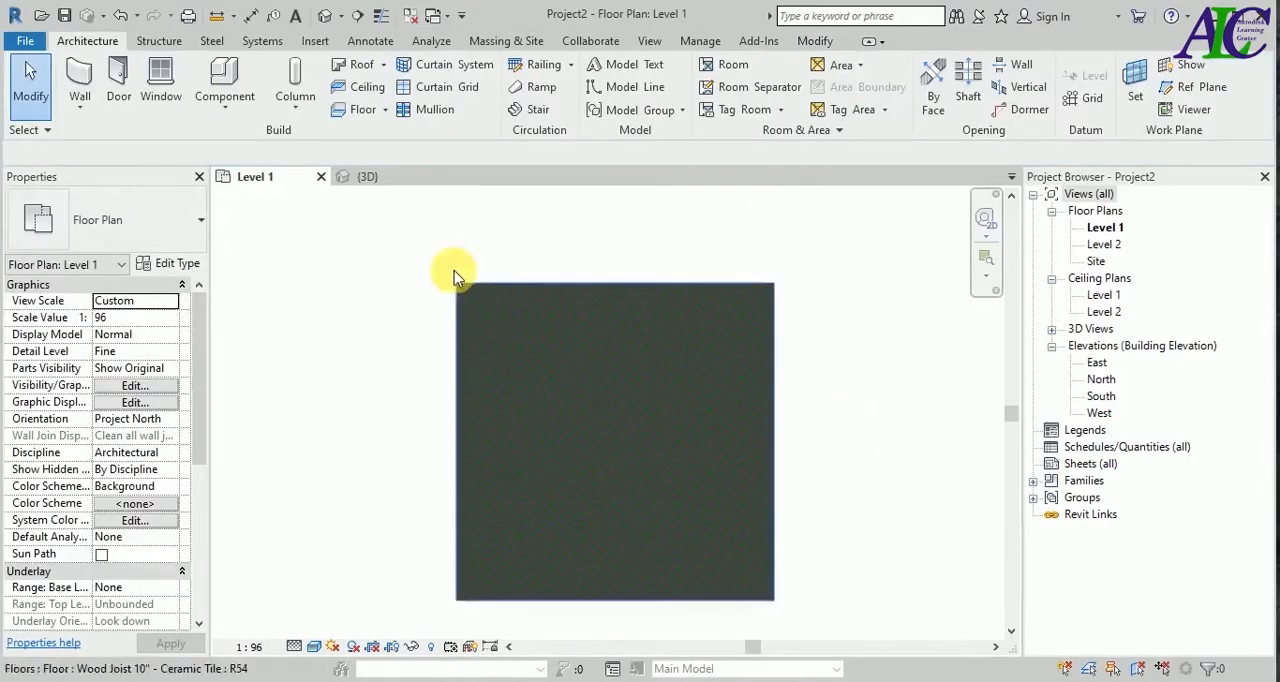
# In the 3D view, turn off Material By Original for the L-shaped part at the floor's far corner and open its material for editing.
pyautogui.click(406, 181)
pyautogui.scroll(3, 486, 308)
pyautogui.scroll(3, 620, 488)
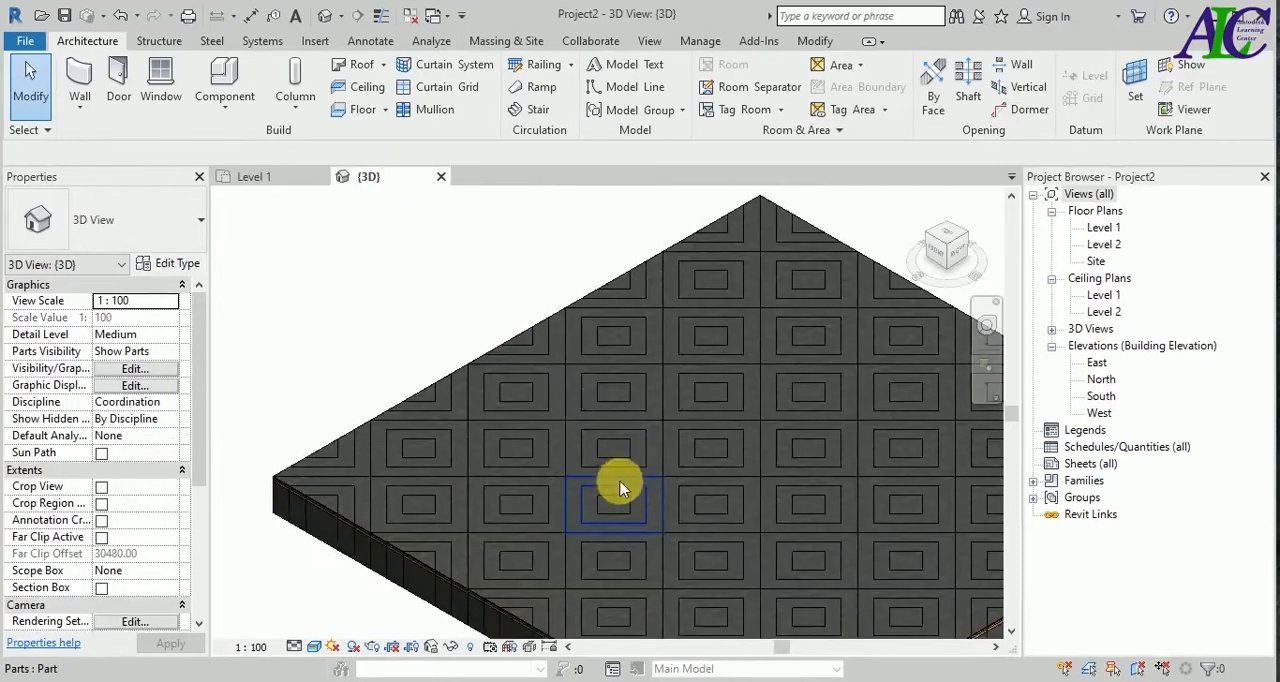
pyautogui.scroll(-3, 666, 448)
pyautogui.scroll(4, 543, 400)
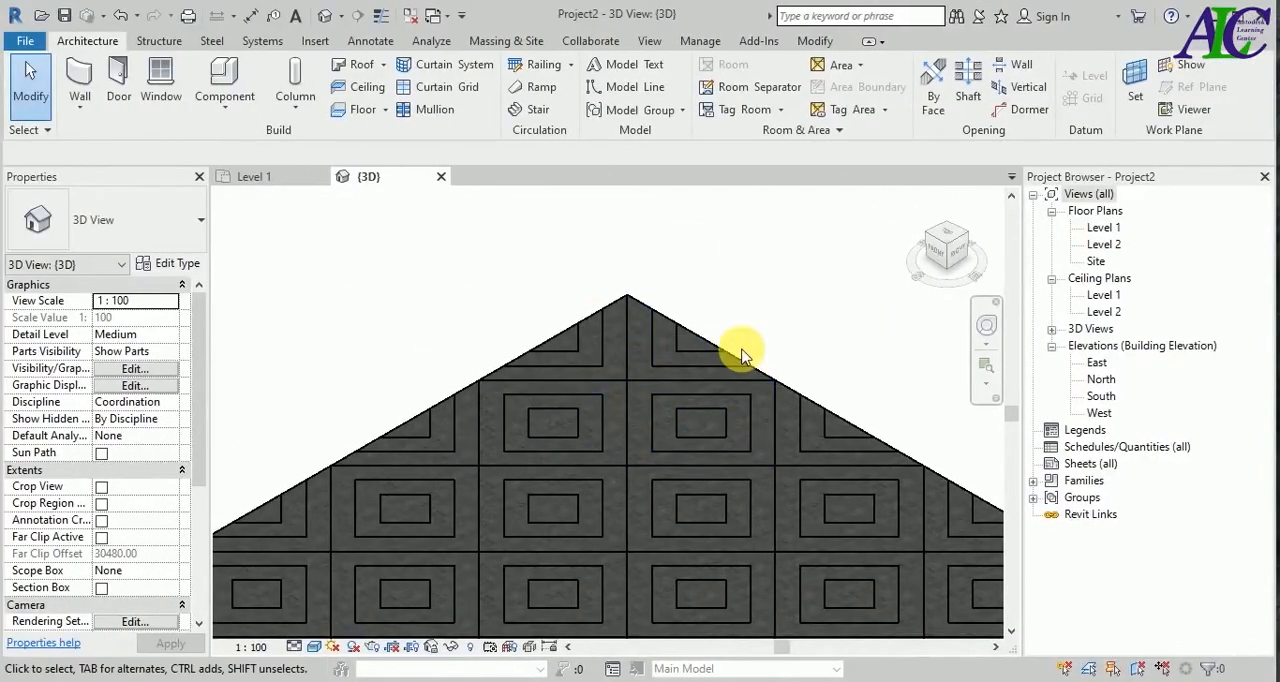
pyautogui.click(642, 365)
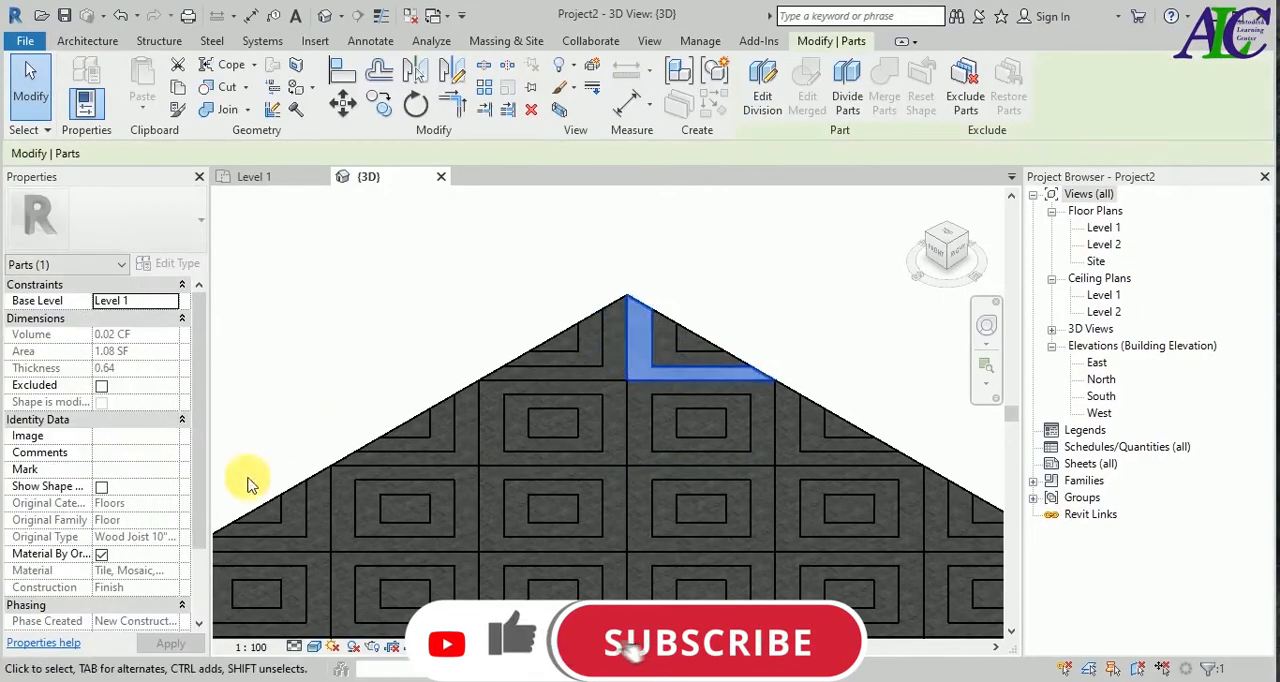
pyautogui.click(101, 556)
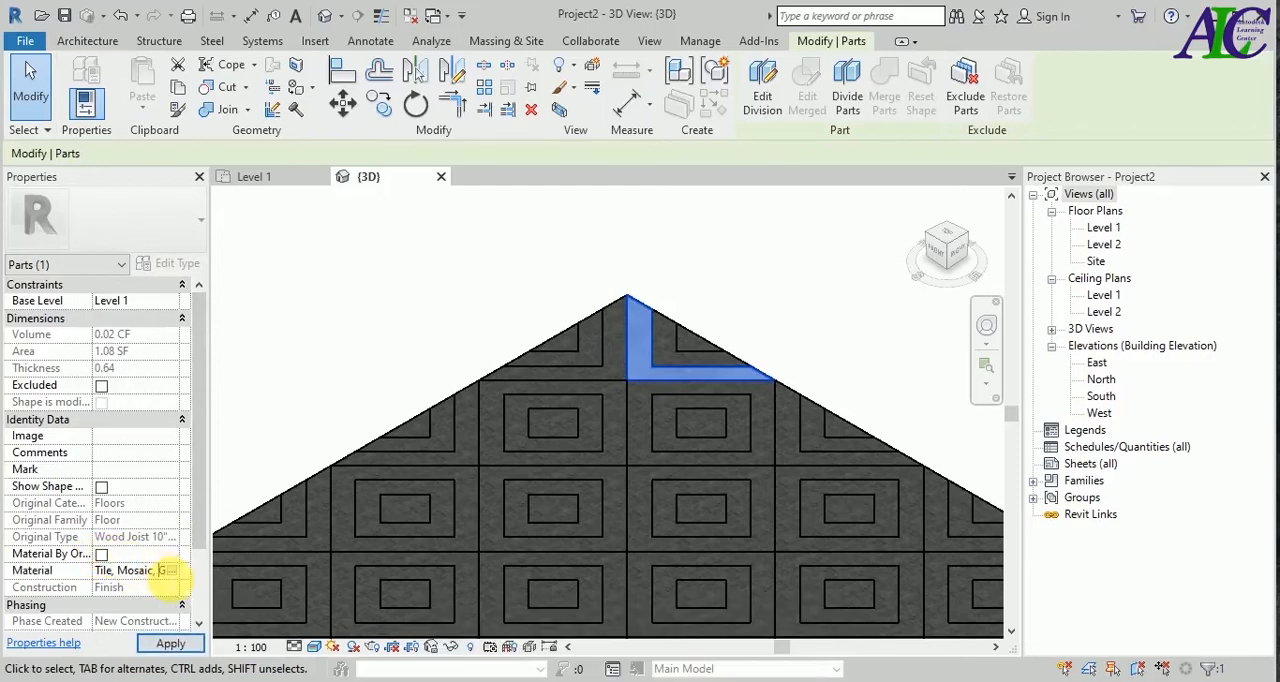
pyautogui.click(169, 572)
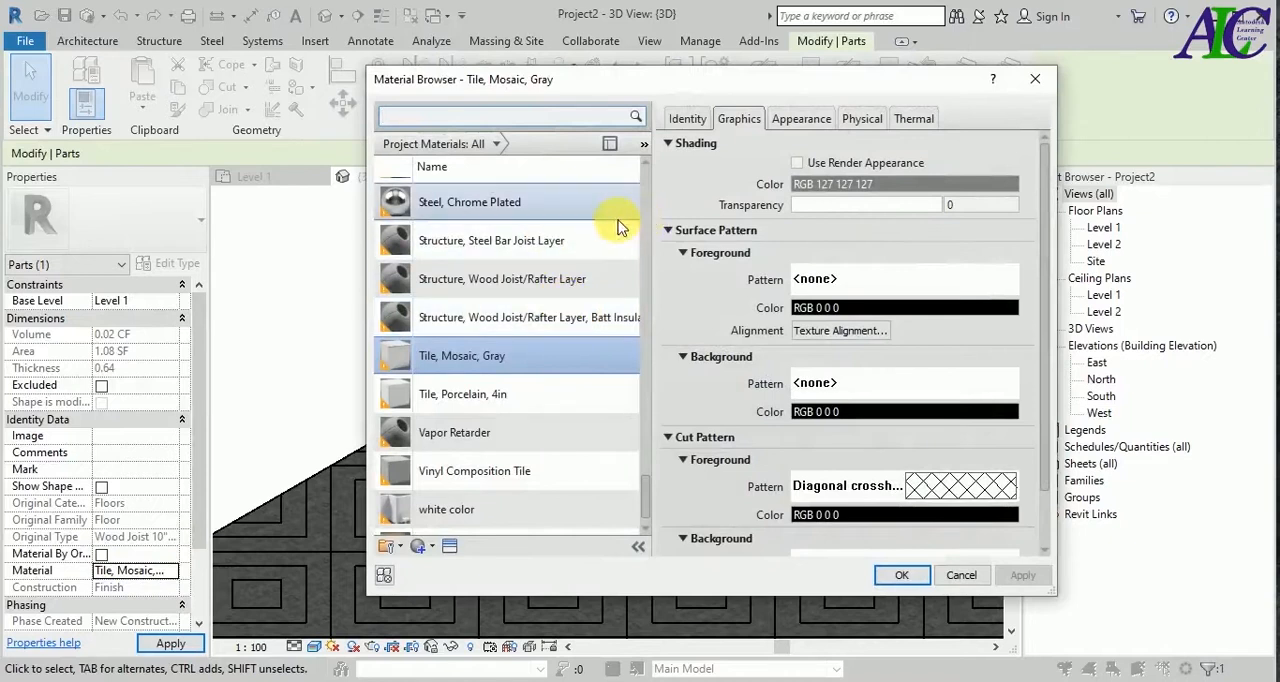
# Create a new material and rename it wh.
pyautogui.scroll(-1, 445, 512)
pyautogui.click(433, 549)
pyautogui.click(432, 564)
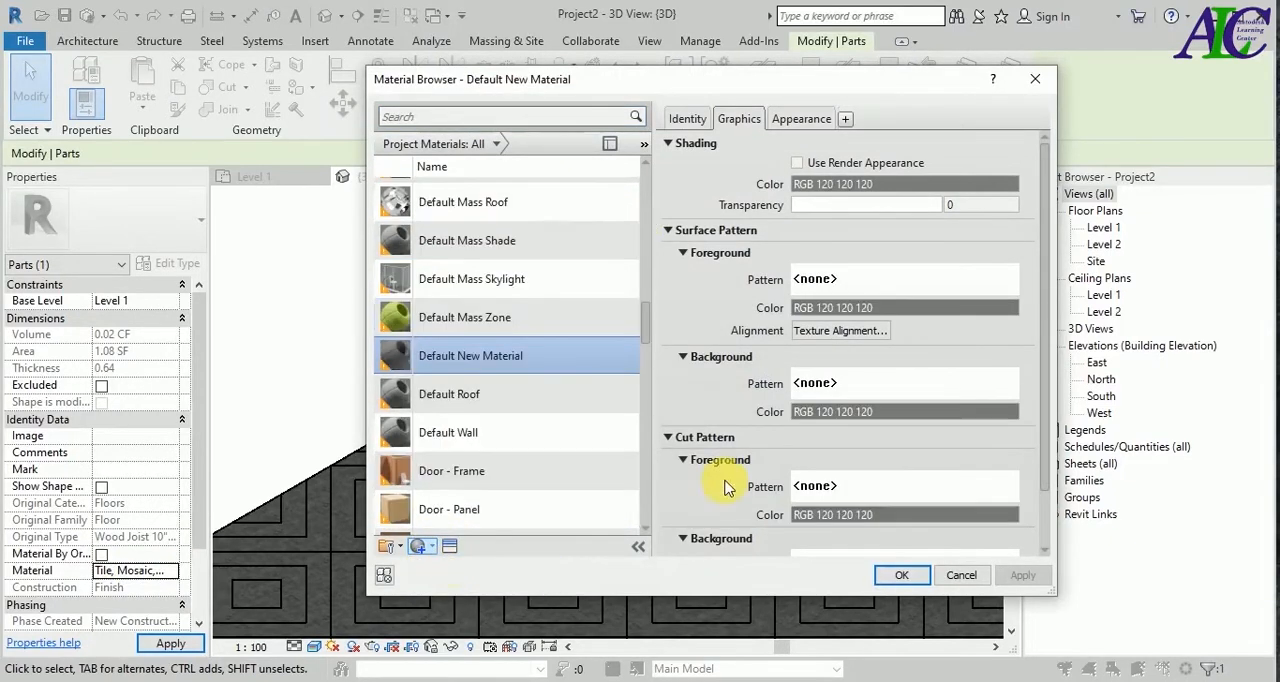
pyautogui.rightClick(504, 358)
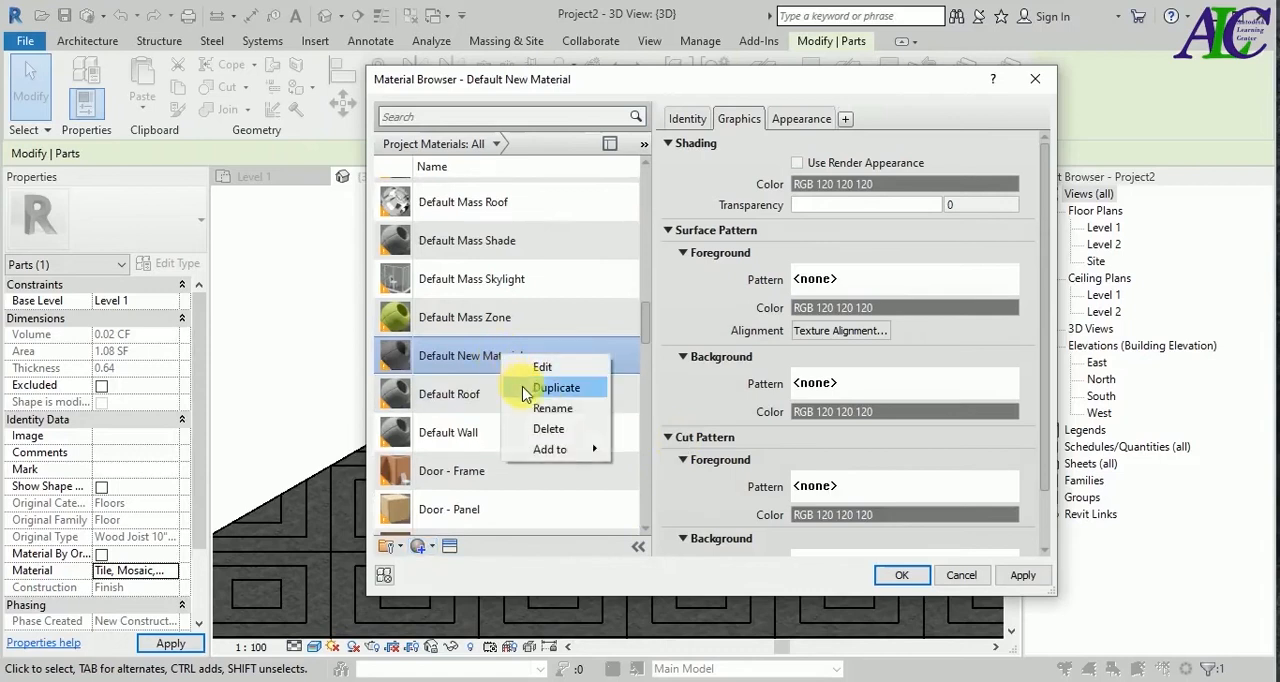
pyautogui.click(545, 409)
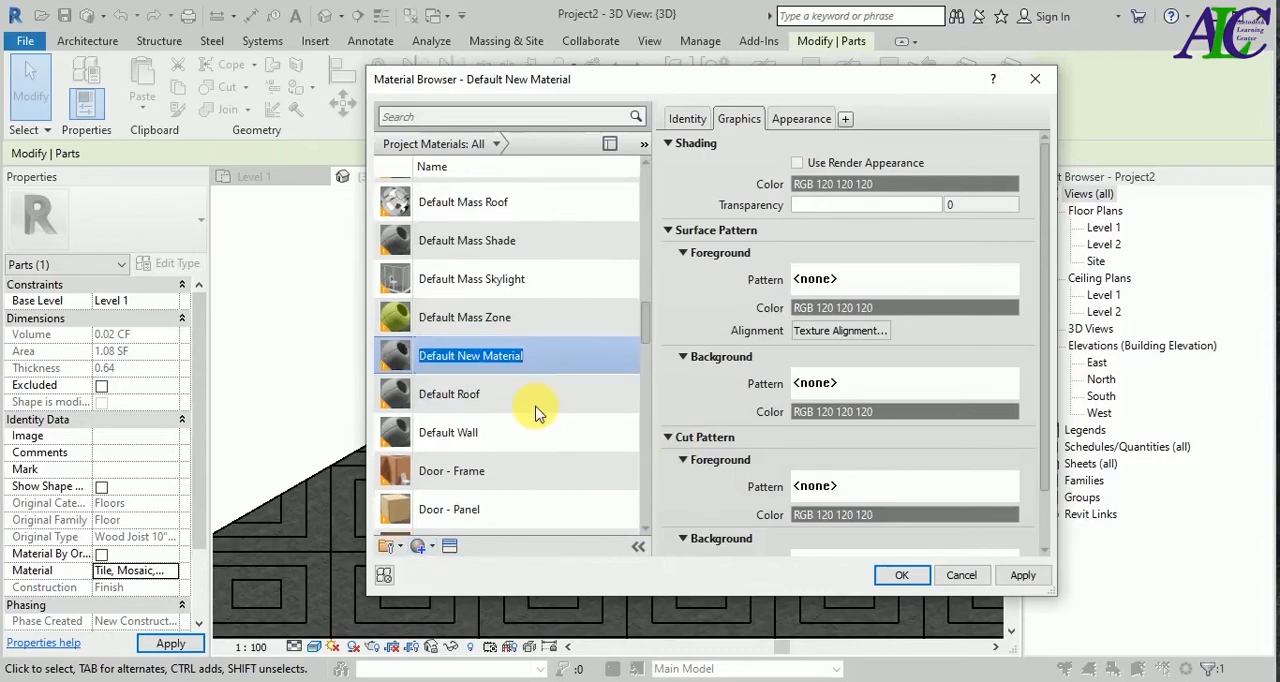
pyautogui.press('BackSpace')
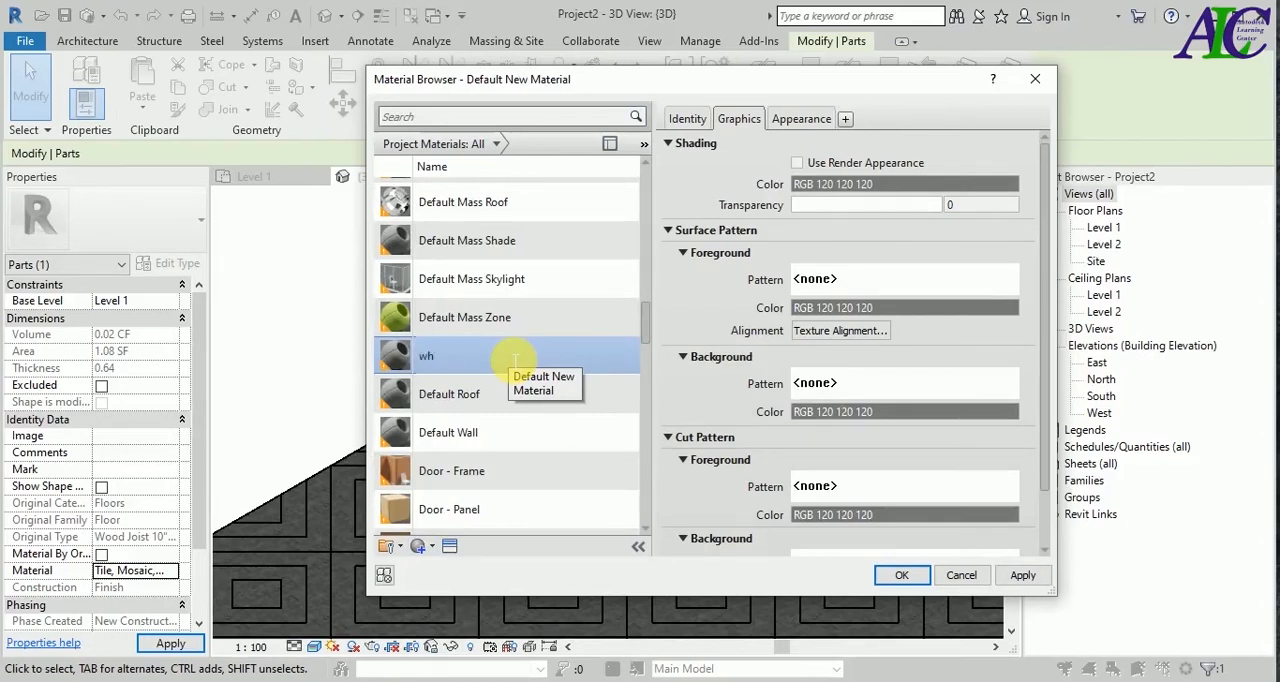
pyautogui.write('wh')
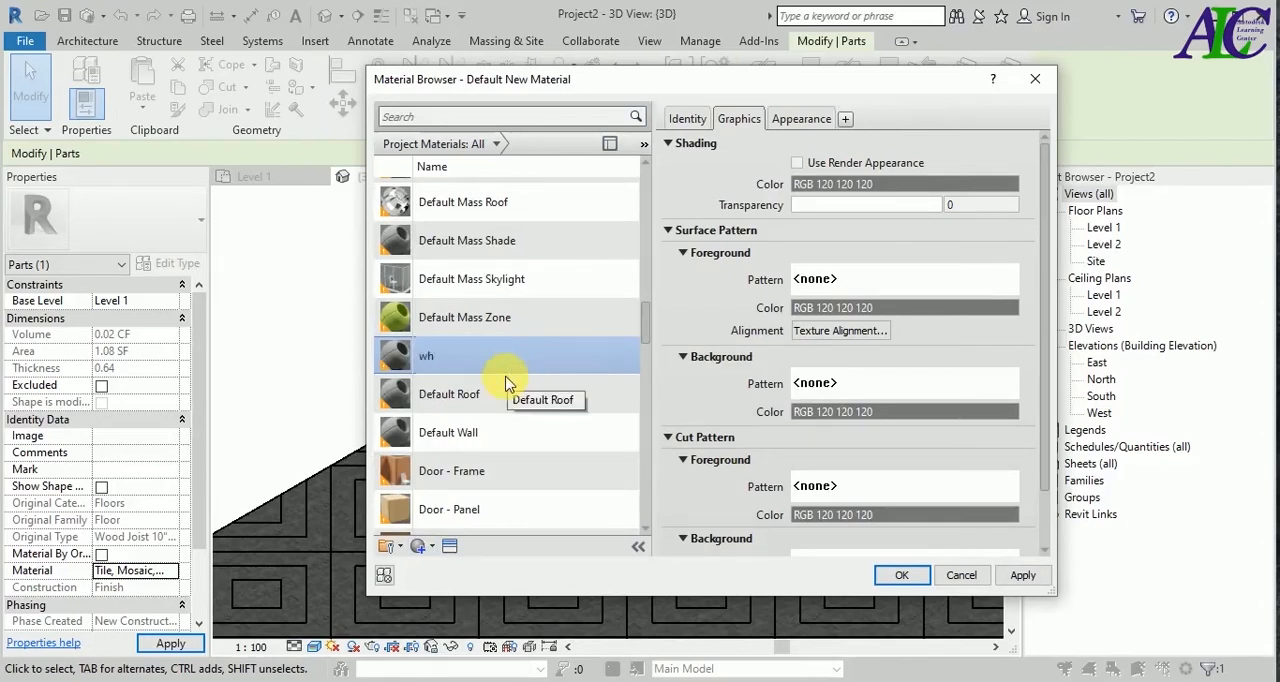
pyautogui.press('Return')
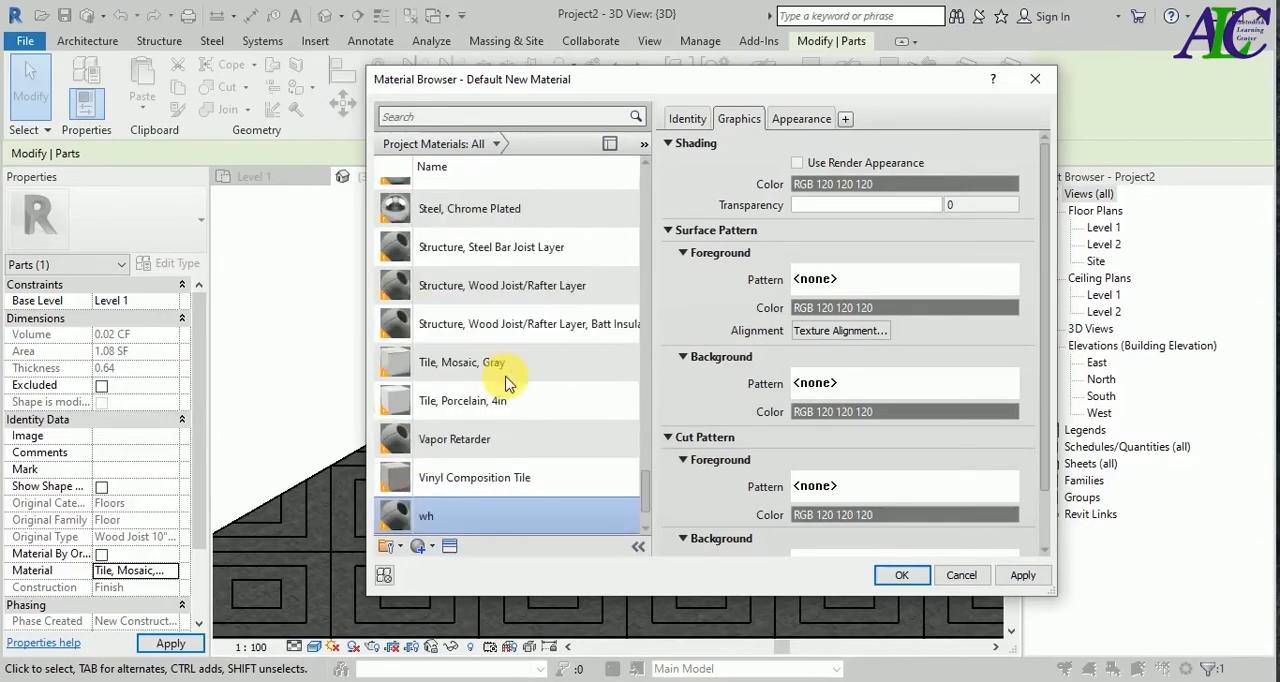
# Enable Use Render Appearance for the wh material and replace its appearance asset with Cool White from the Appearance Library.
pyautogui.click(797, 163)
pyautogui.click(801, 118)
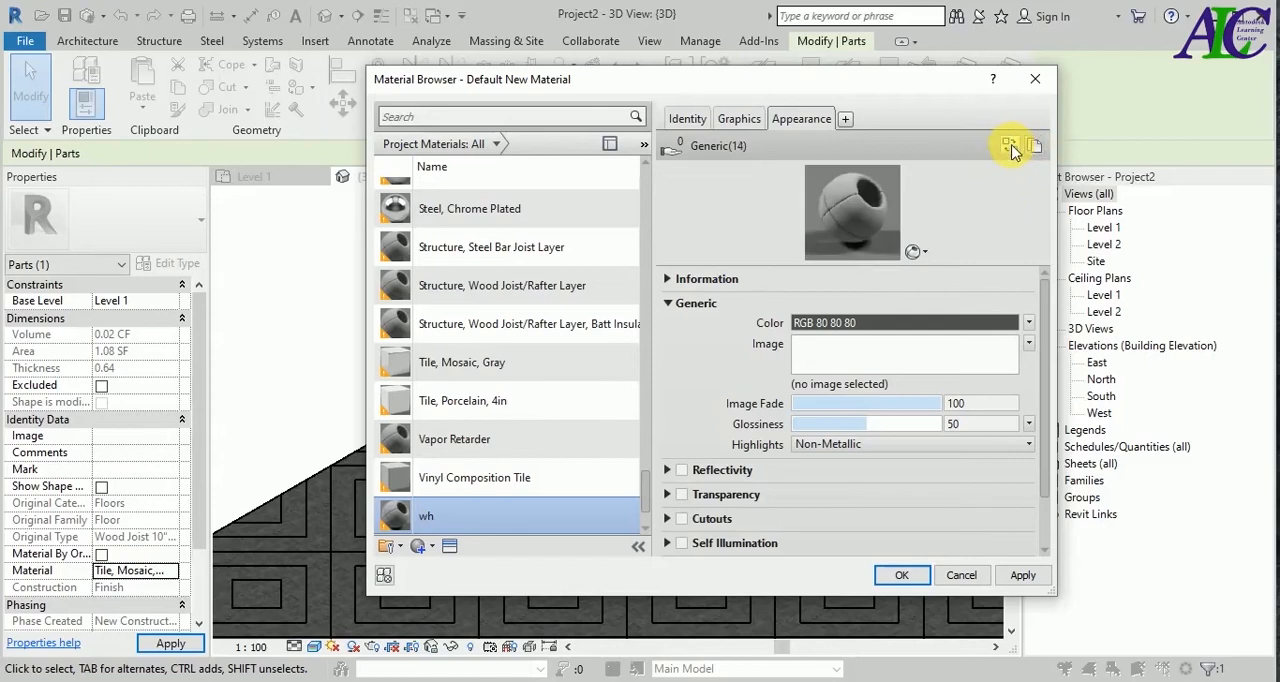
pyautogui.click(1010, 145)
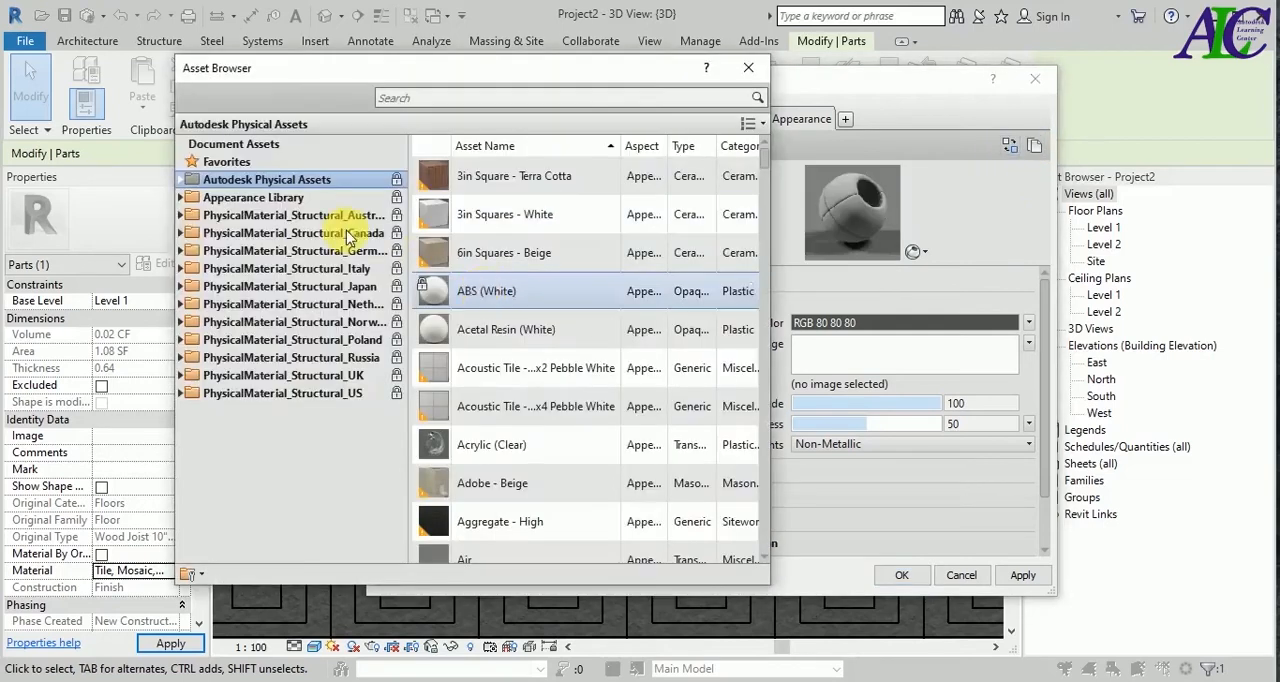
pyautogui.click(268, 197)
pyautogui.click(518, 100)
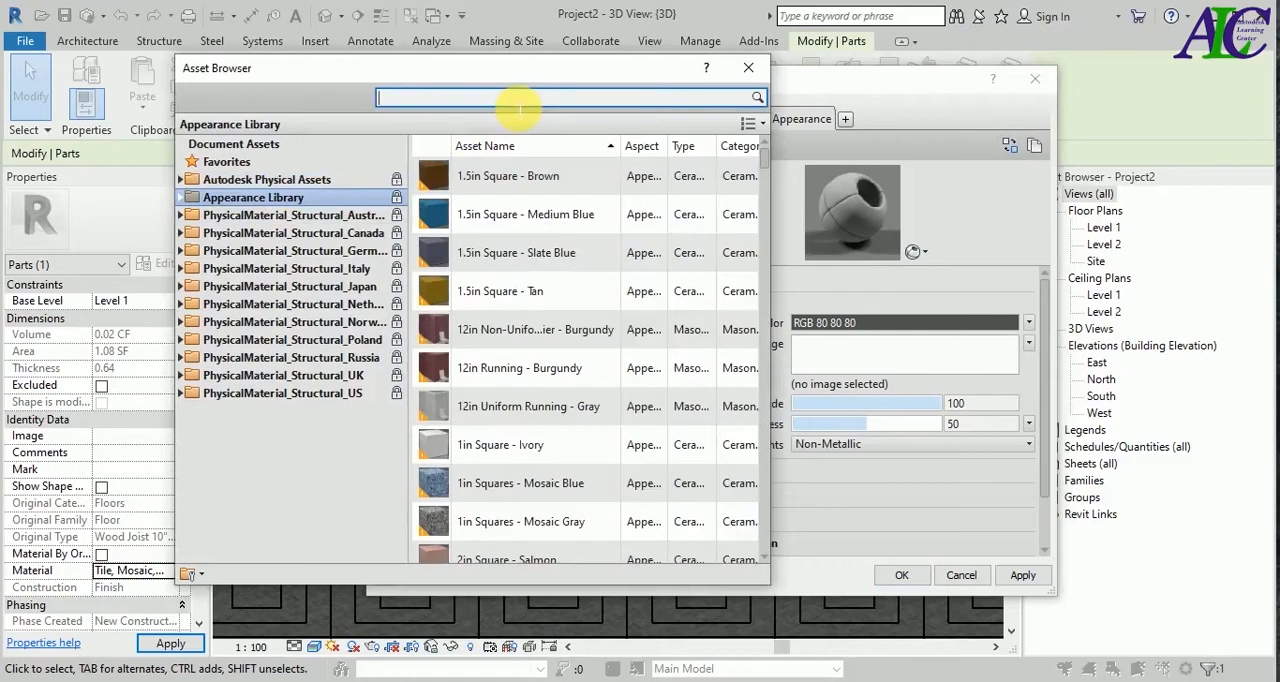
pyautogui.write('cool white')
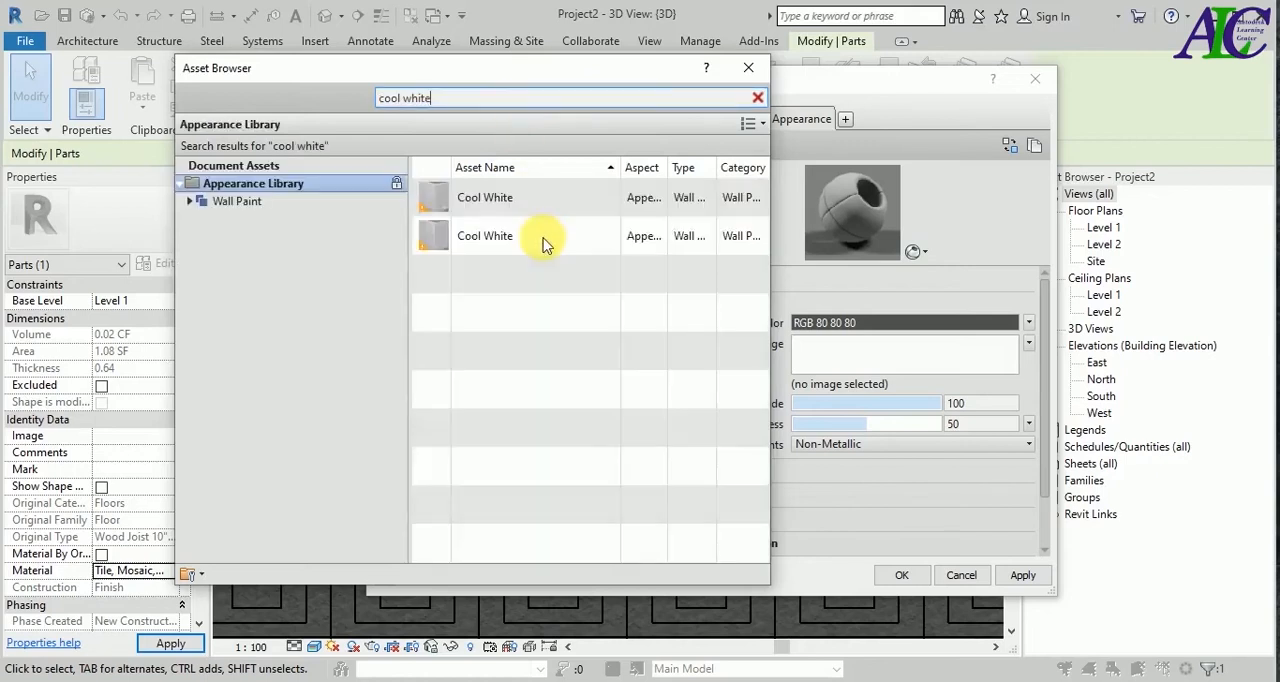
pyautogui.click(757, 199)
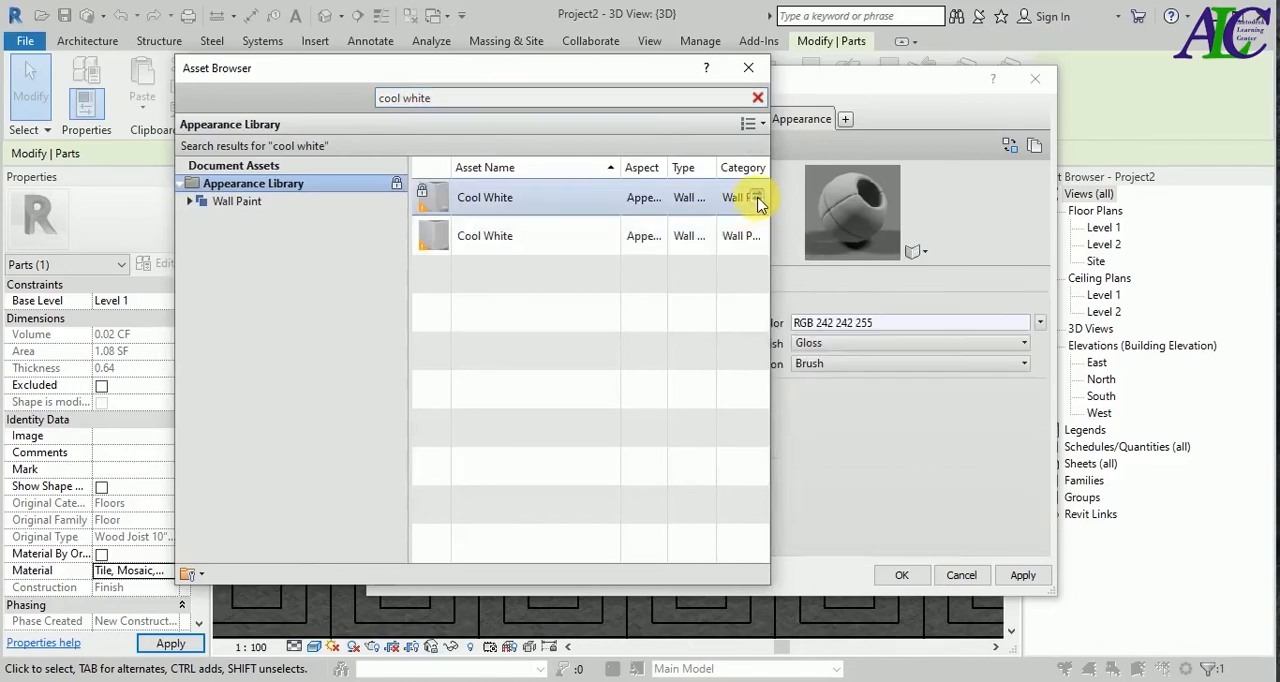
pyautogui.click(754, 71)
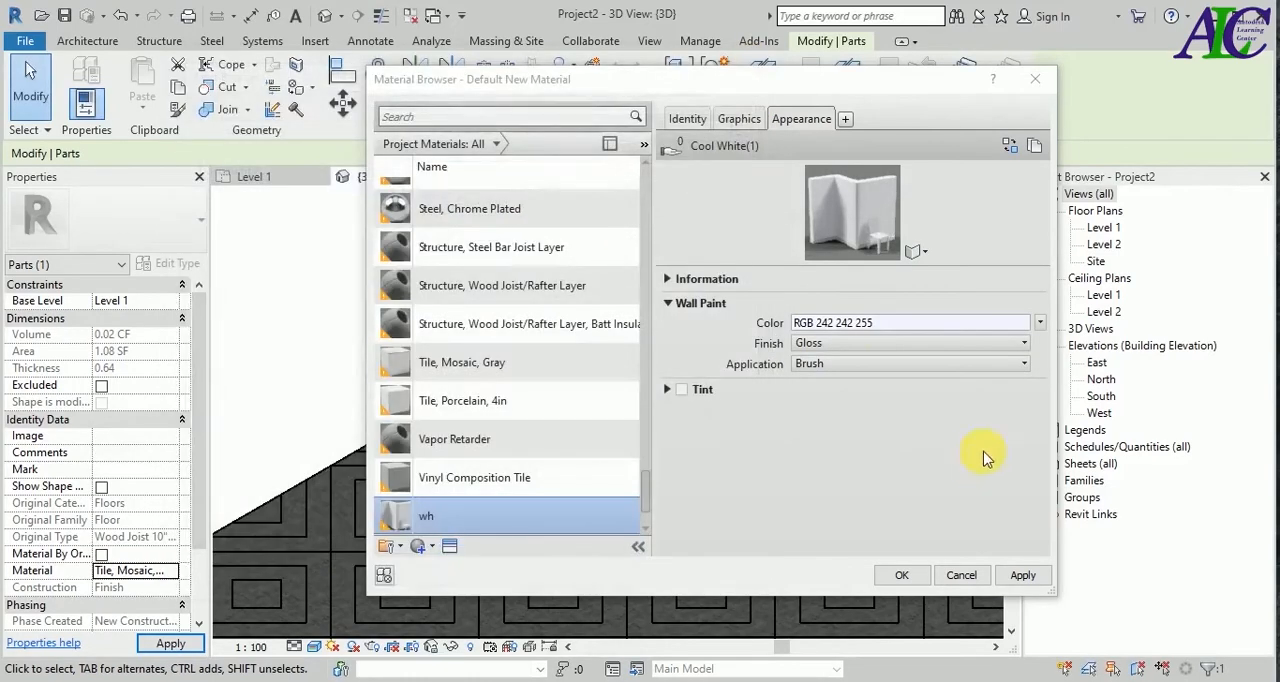
# Assign the wh material to the L-shaped corner part and deselect the part.
pyautogui.click(1015, 575)
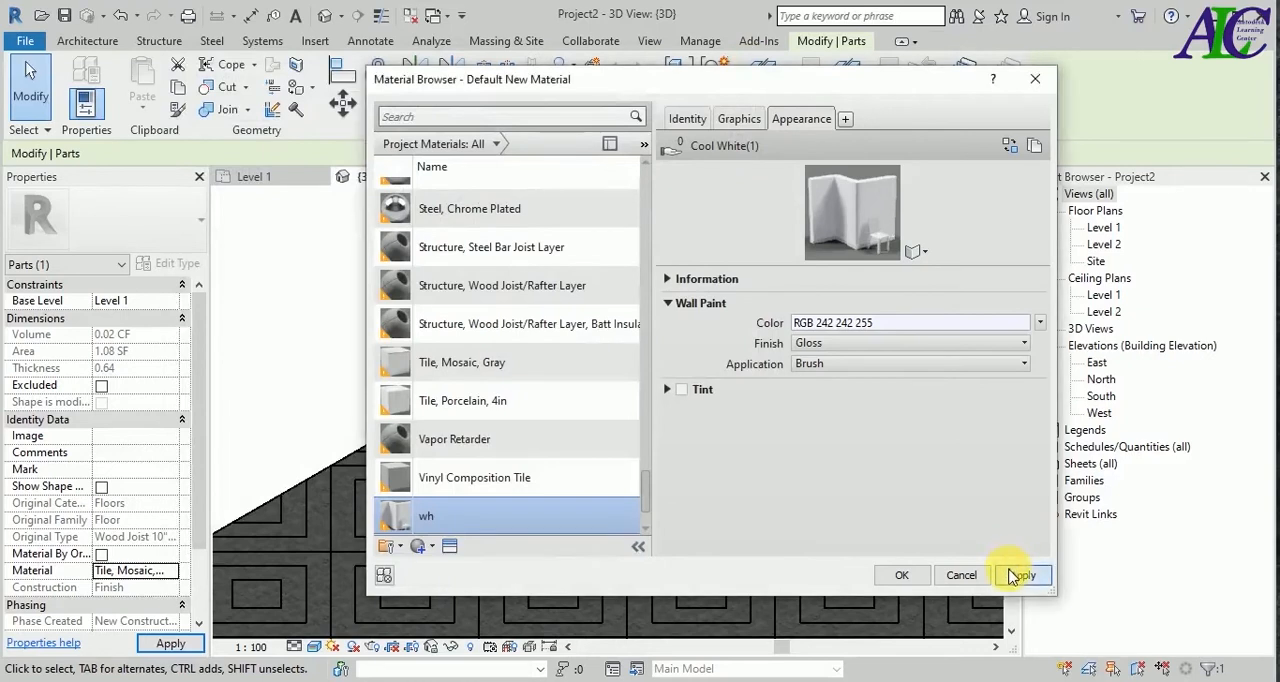
pyautogui.click(903, 575)
pyautogui.click(309, 368)
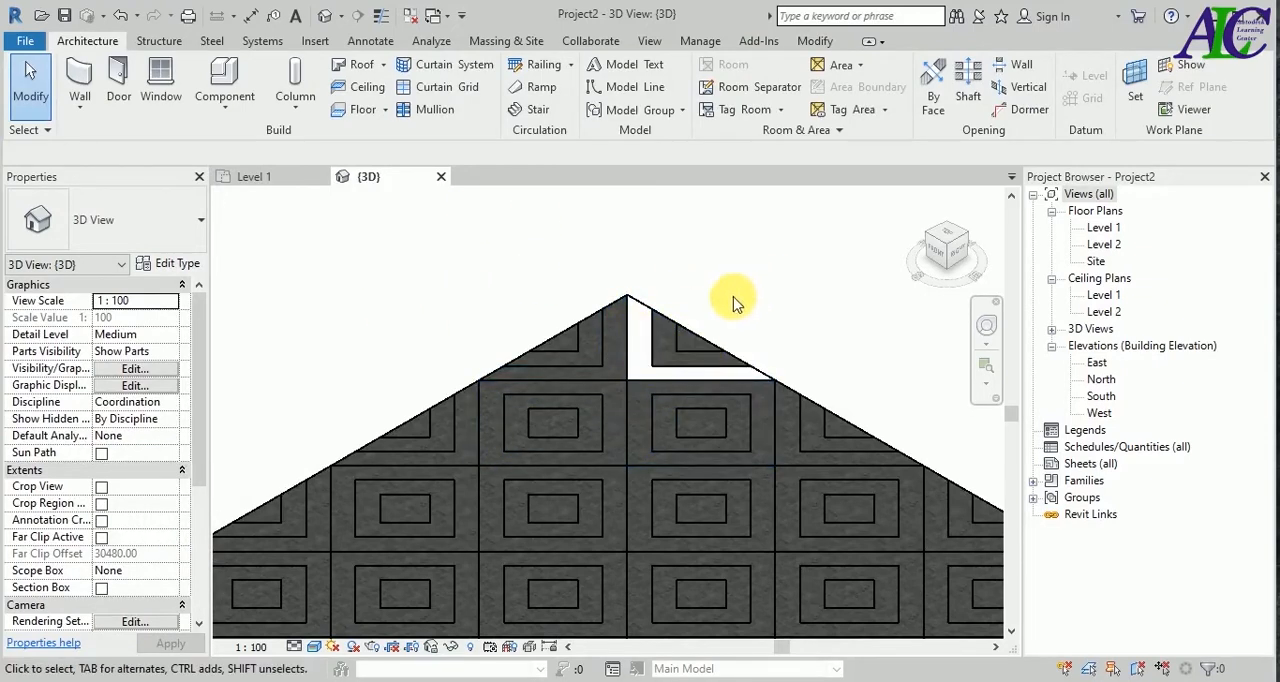
# Turn off Material By Original for the small triangular part nearest the far corner and open its material for editing.
pyautogui.click(697, 350)
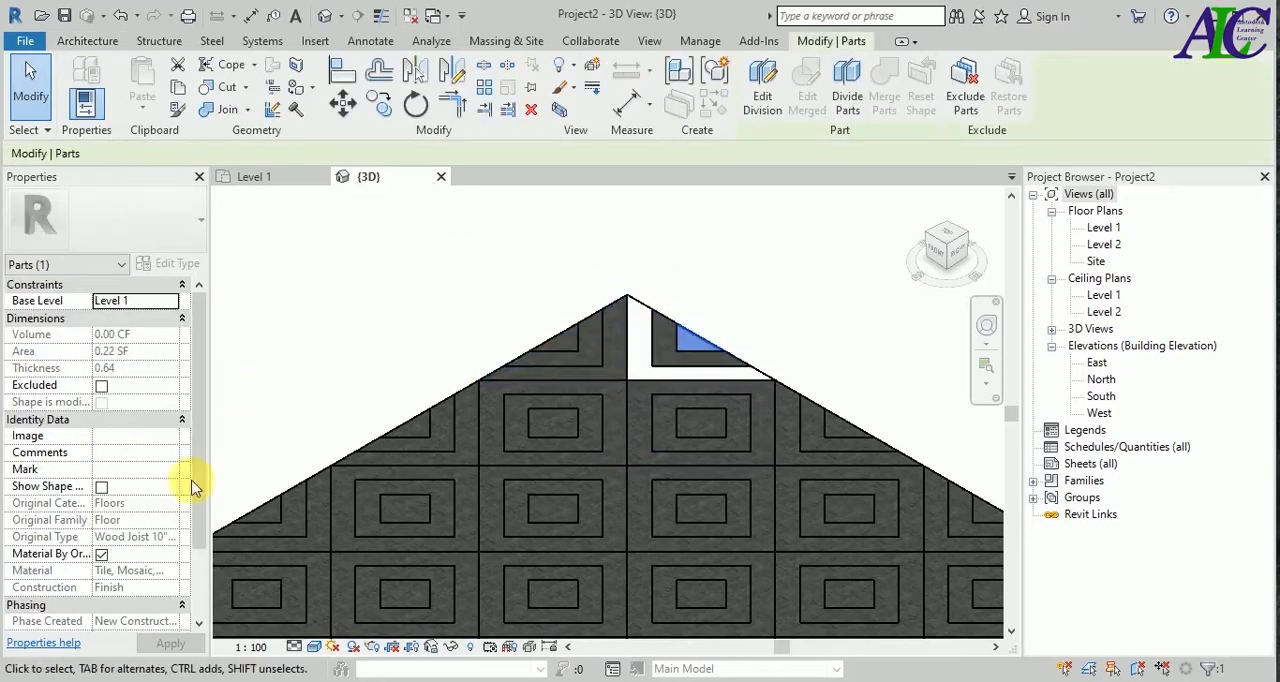
pyautogui.click(101, 555)
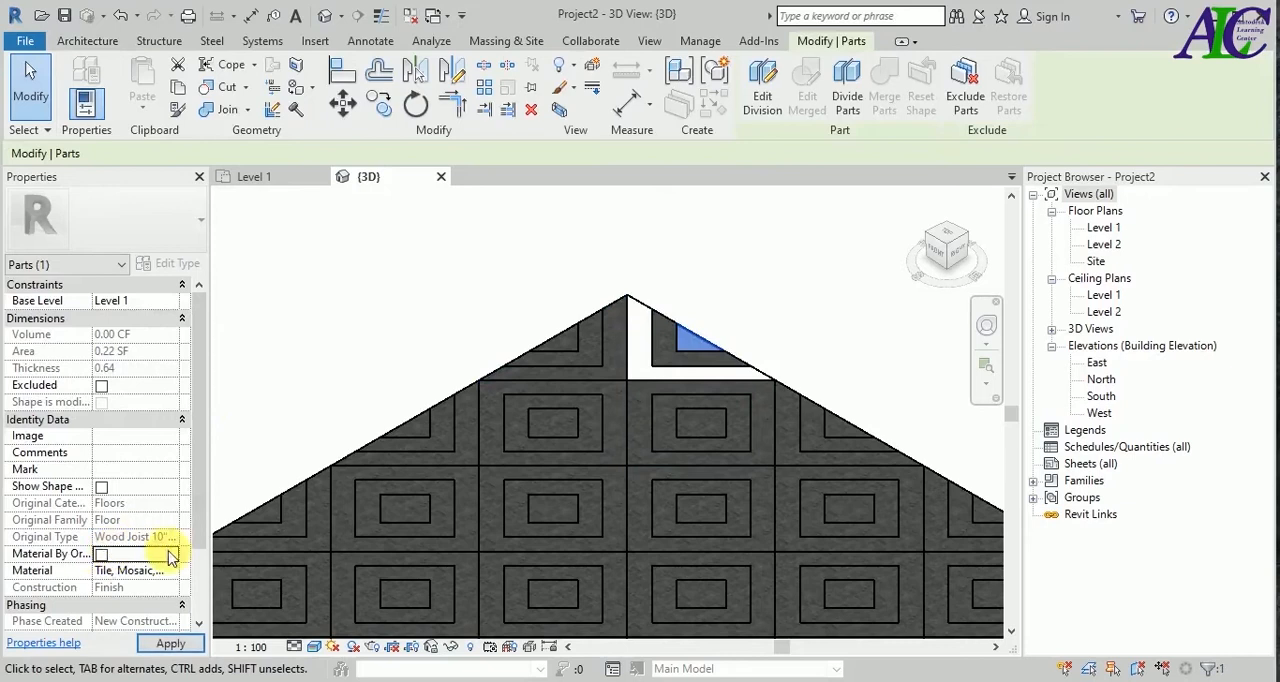
pyautogui.click(170, 575)
pyautogui.click(172, 574)
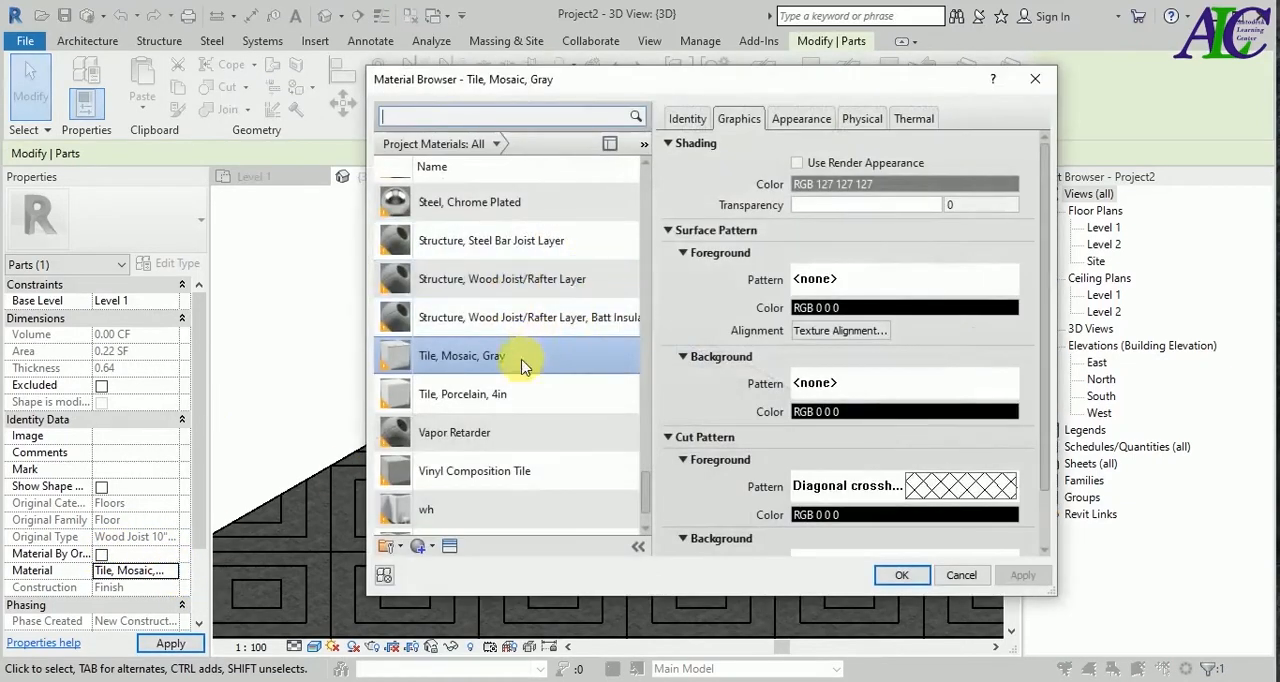
# Create a new material and rename it bl.
pyautogui.scroll(-1, 470, 470)
pyautogui.click(433, 546)
pyautogui.click(448, 564)
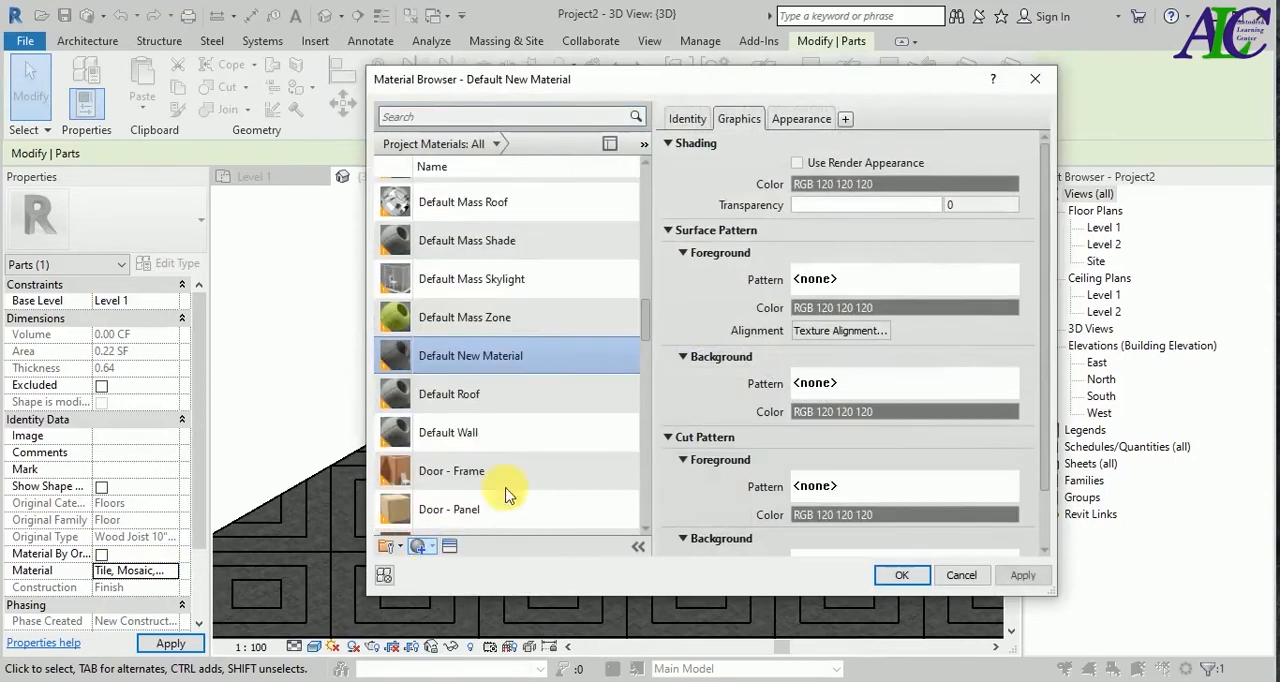
pyautogui.rightClick(521, 355)
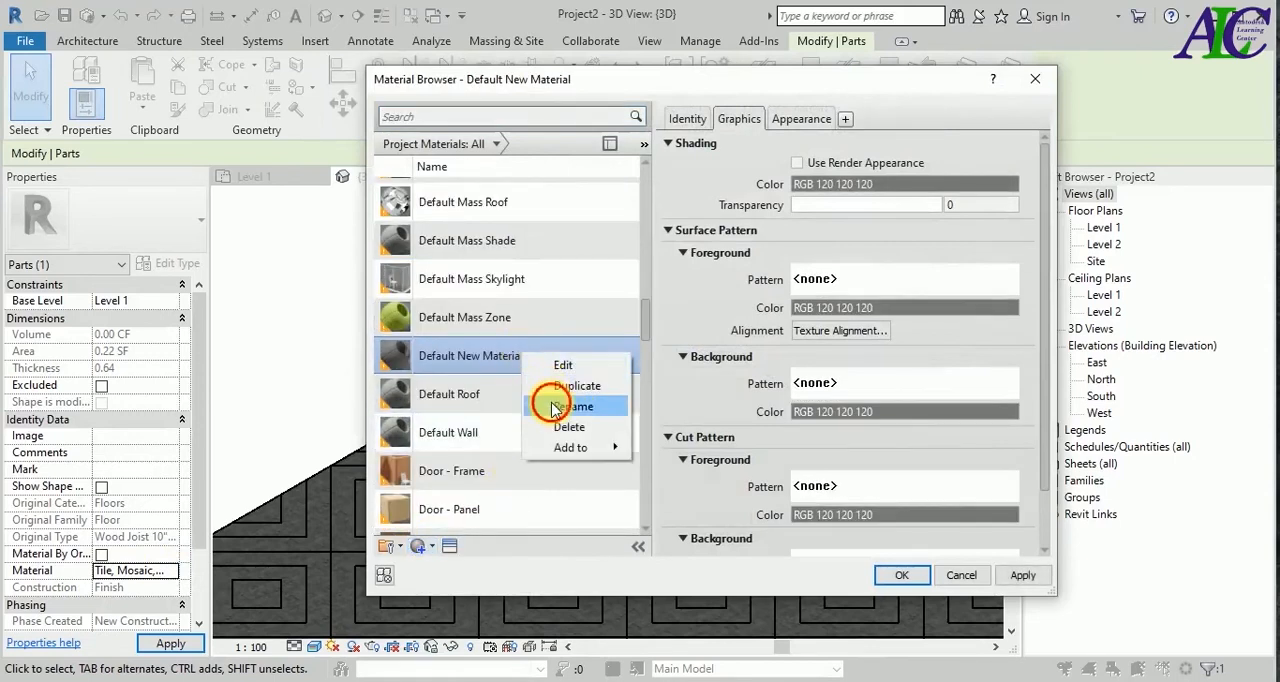
pyautogui.click(553, 407)
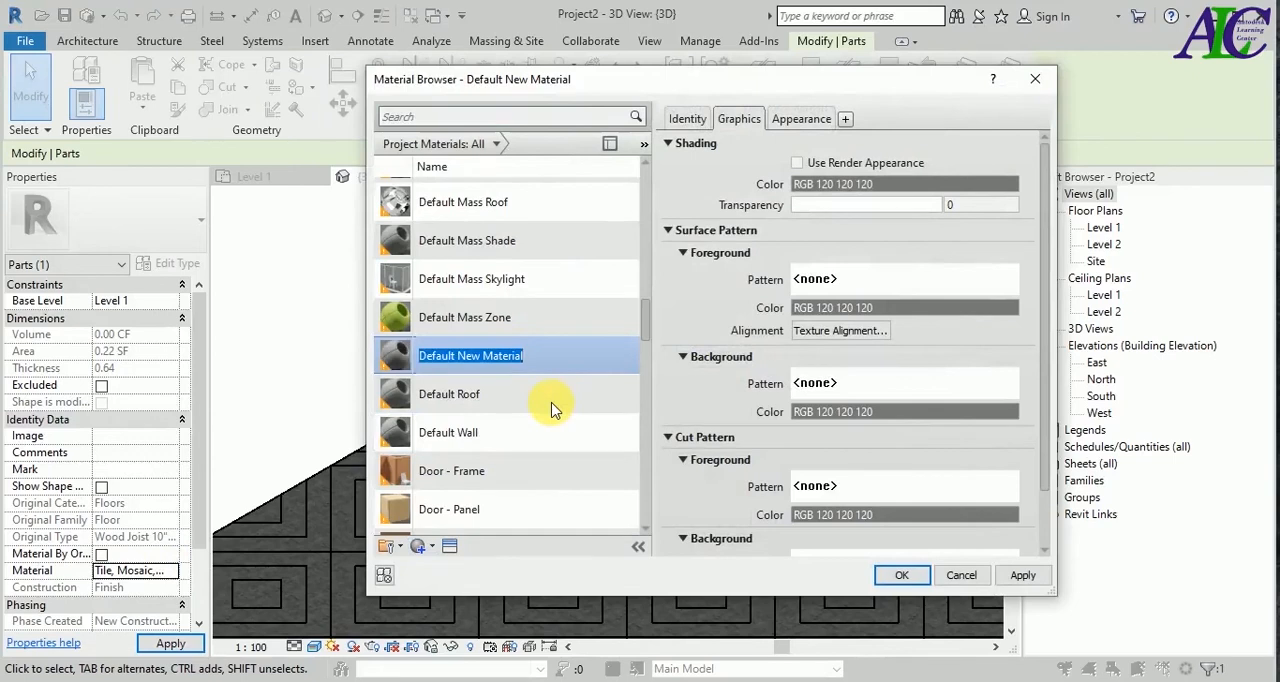
pyautogui.write('b')
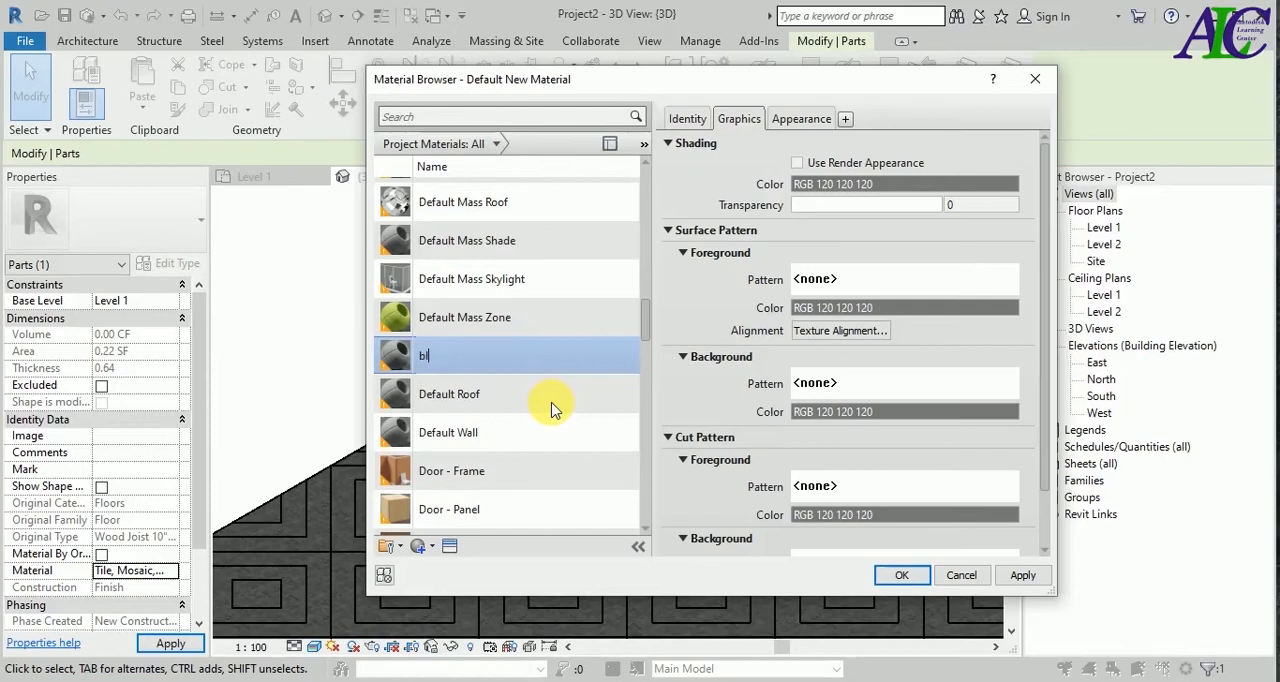
pyautogui.press('Return')
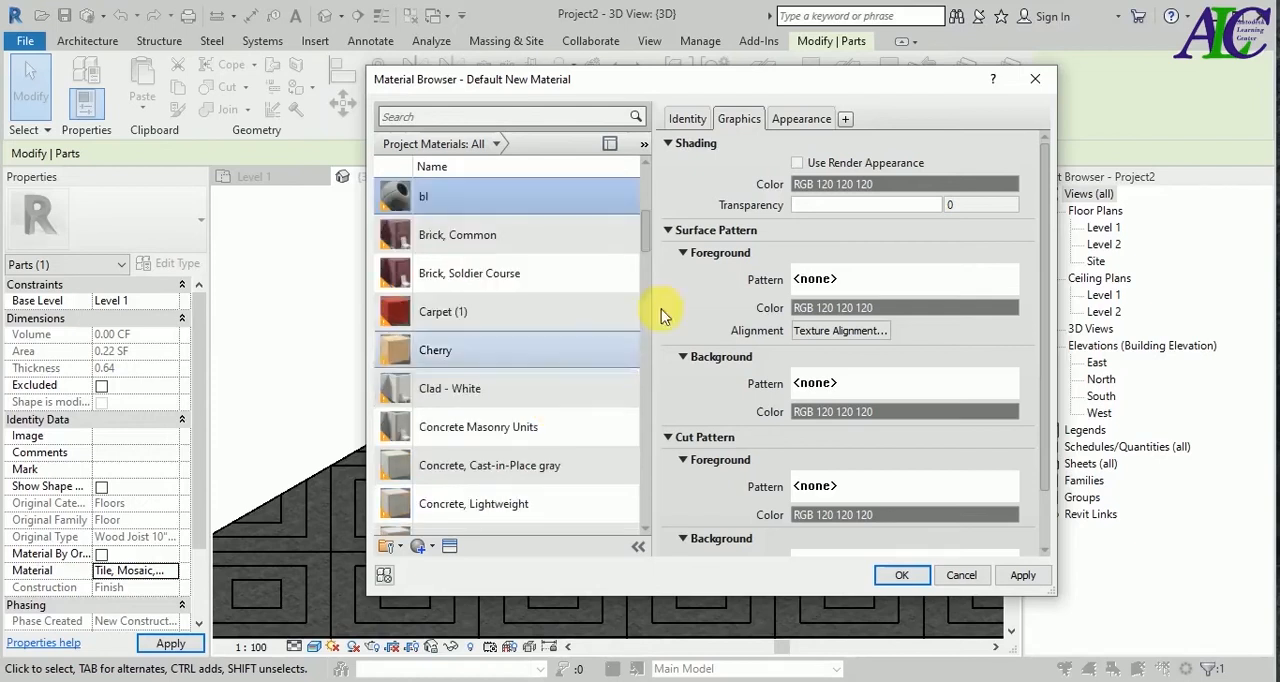
# Enable Use Render Appearance for the bl material and search the Appearance Library for black to replace its appearance asset.
pyautogui.click(797, 163)
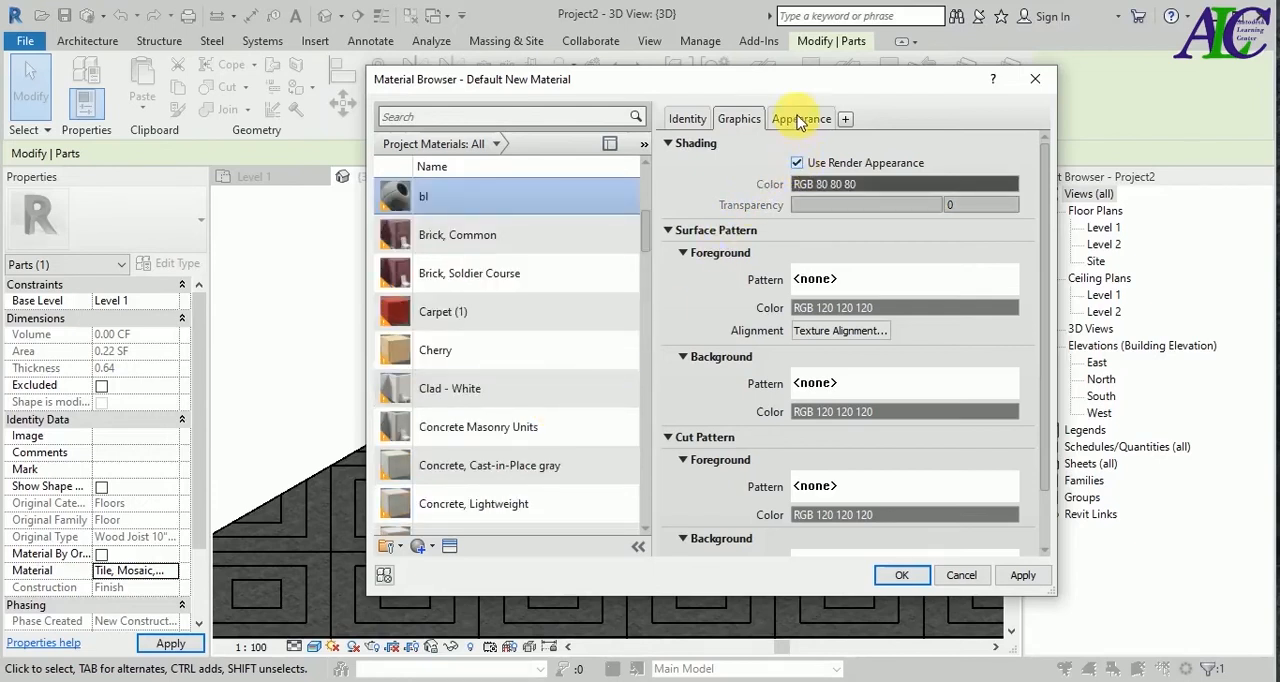
pyautogui.click(799, 120)
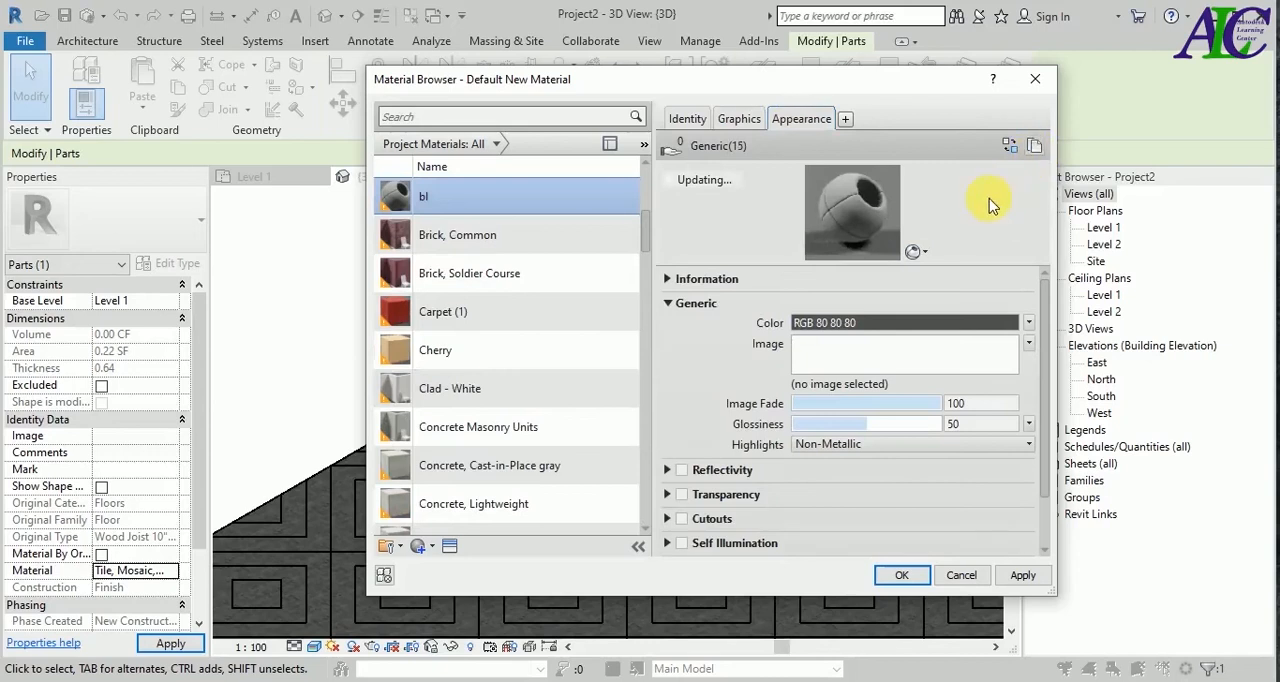
pyautogui.click(1010, 145)
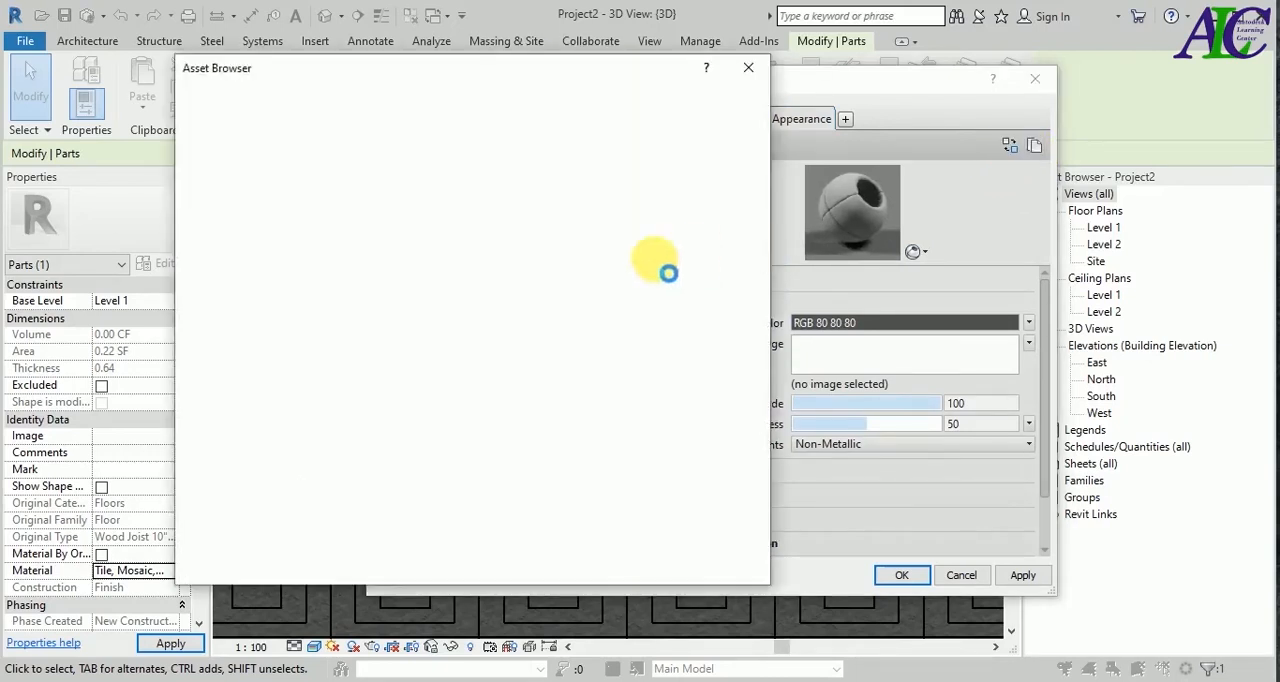
pyautogui.click(323, 198)
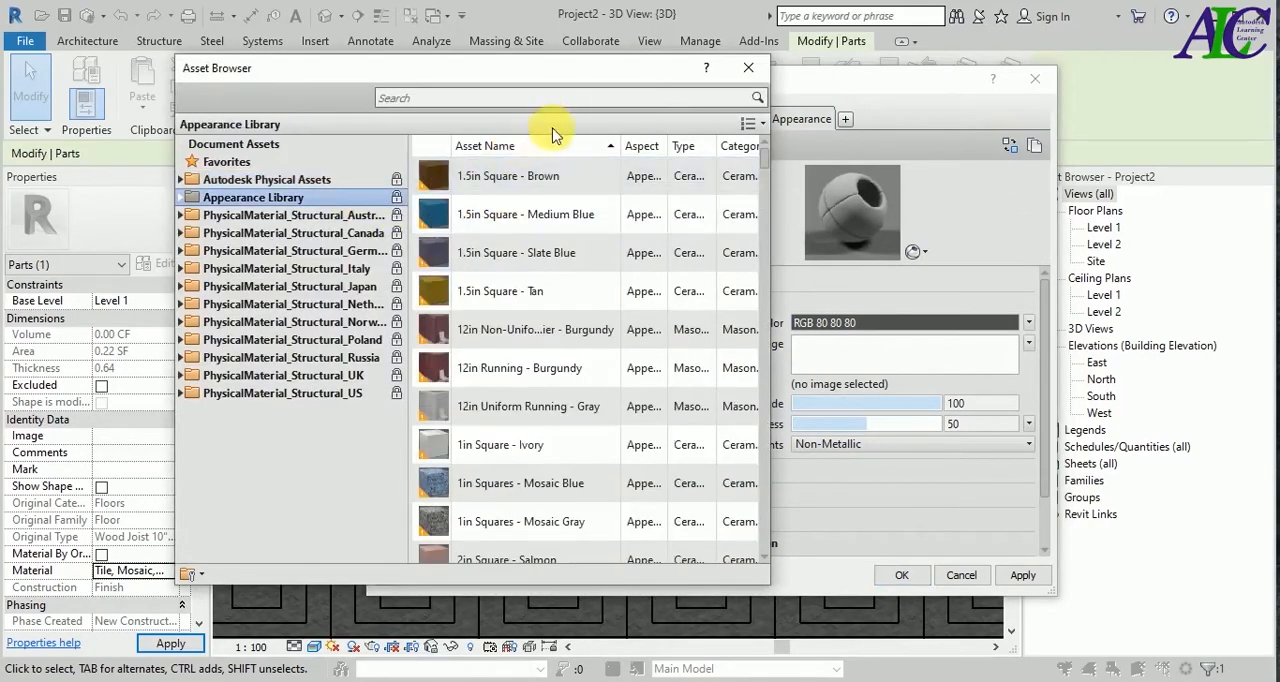
pyautogui.click(570, 98)
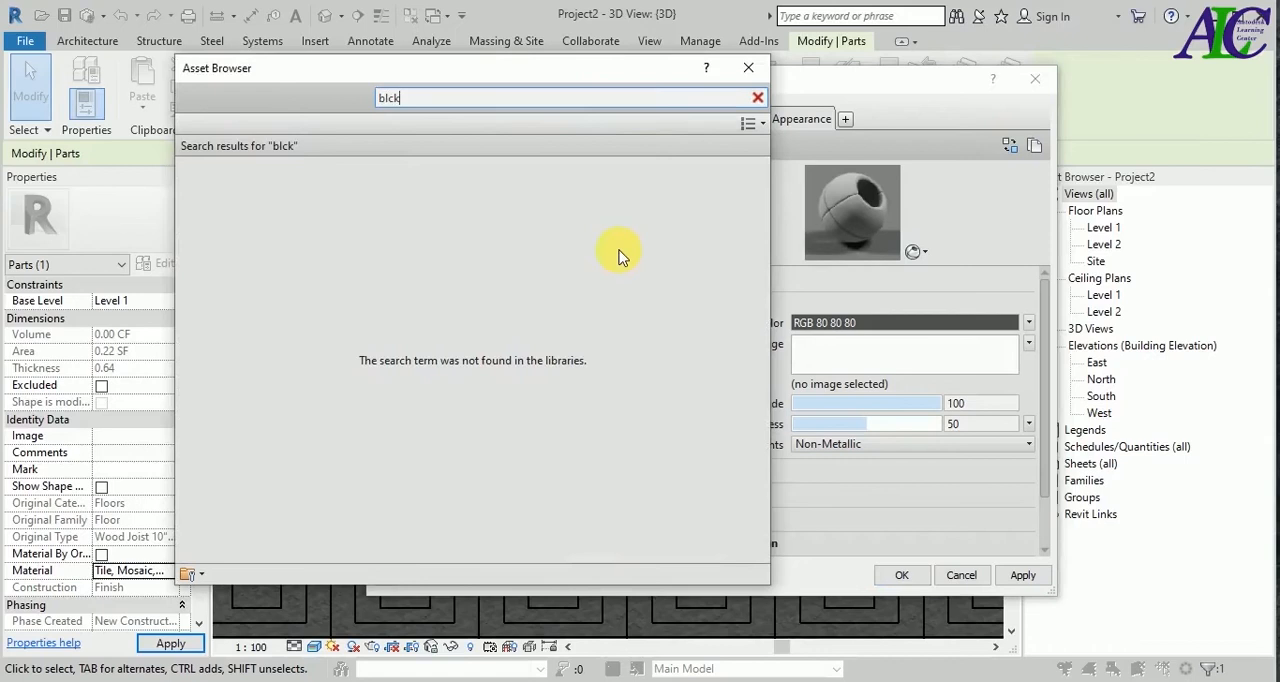
pyautogui.press('BackSpace')
pyautogui.press('BackSpace')
pyautogui.press('BackSpace')
pyautogui.press('BackSpace')
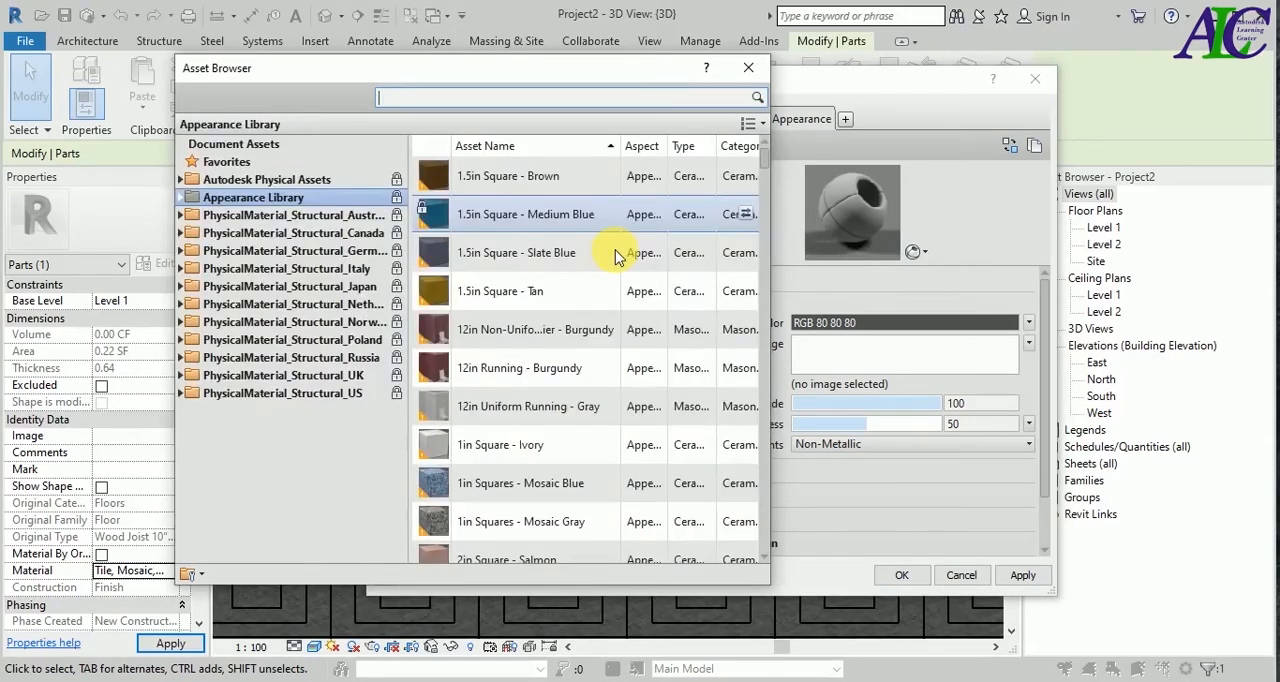
pyautogui.write('black')
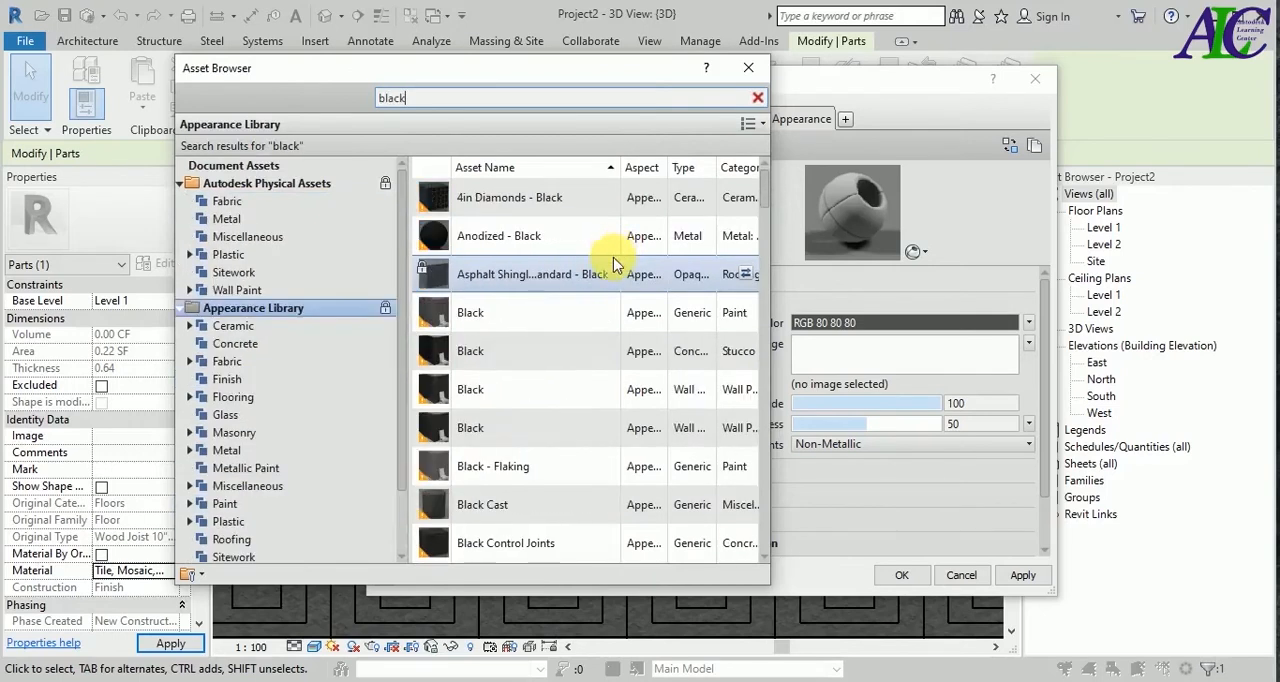
pyautogui.scroll(-3, 588, 398)
pyautogui.scroll(2, 540, 318)
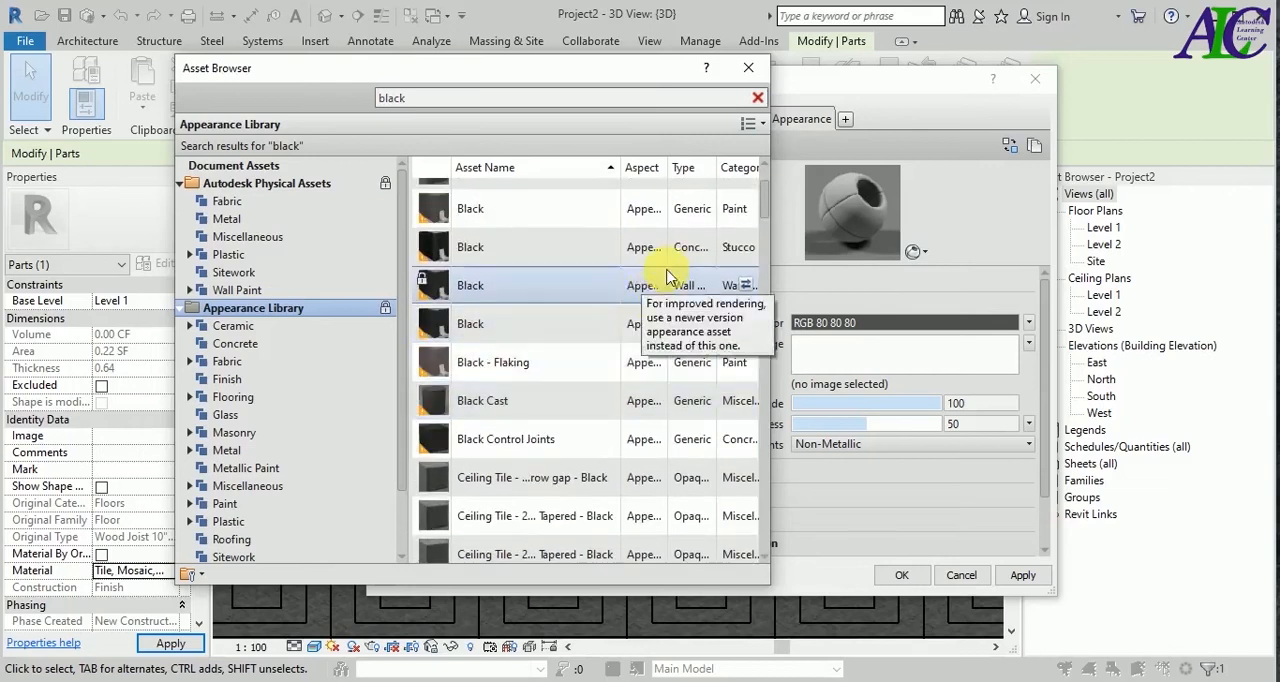
# Replace the bl material's appearance with the Black asset of the Stucco category and assign the material to the triangular part.
pyautogui.click(744, 250)
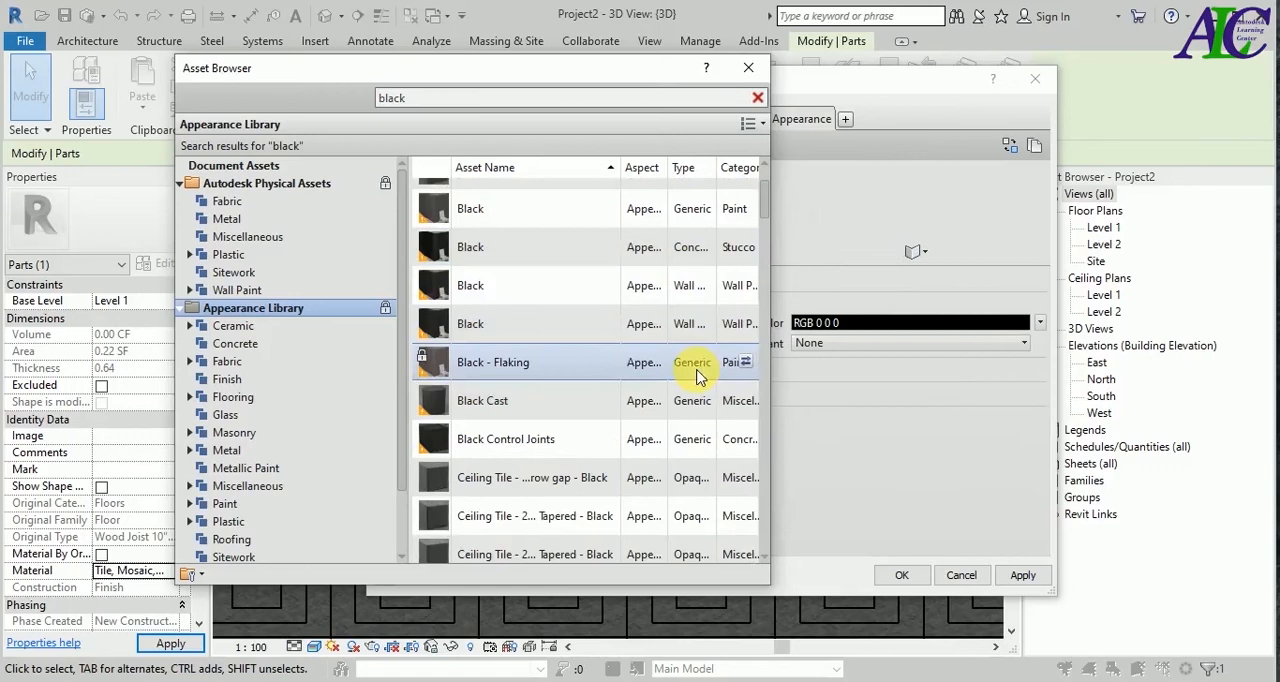
pyautogui.click(746, 72)
pyautogui.click(1016, 576)
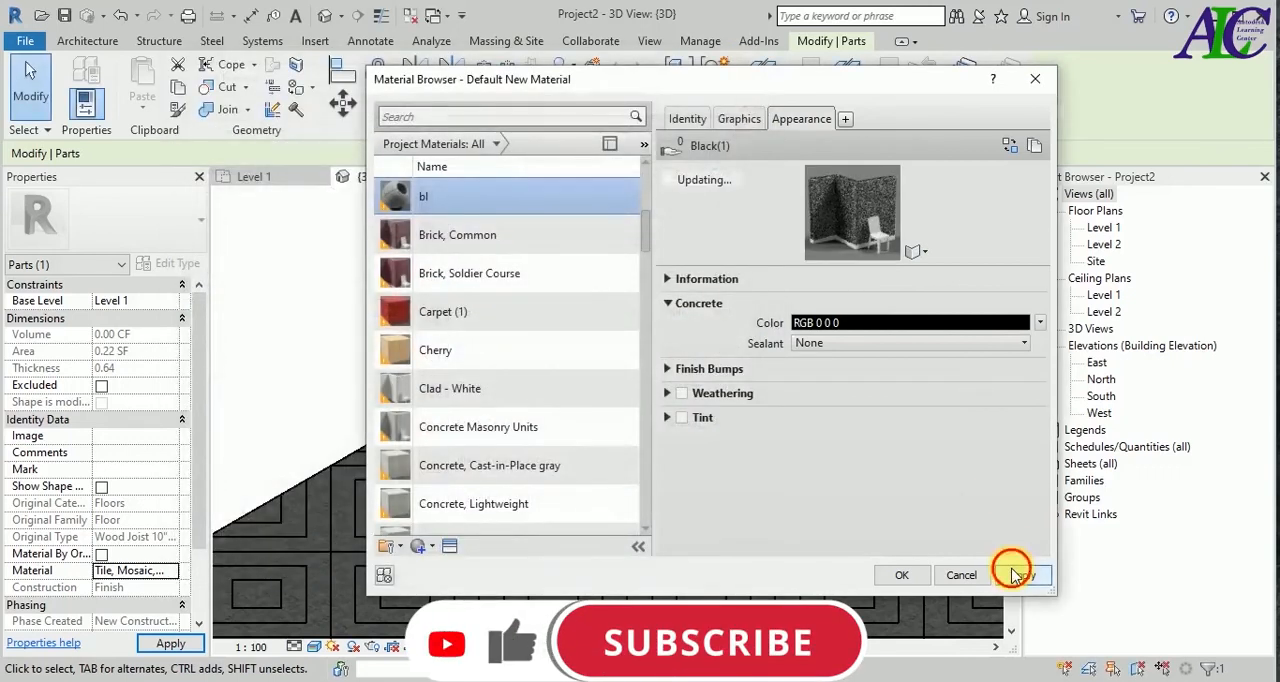
pyautogui.click(901, 575)
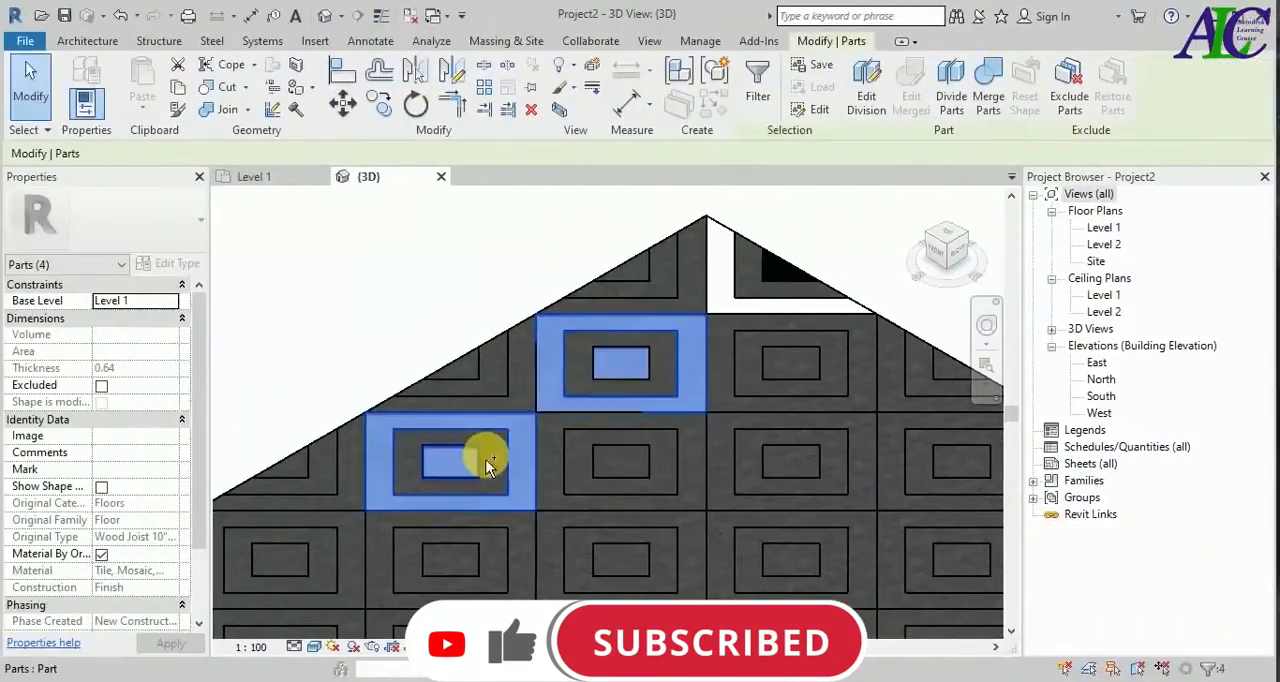
# Assign wh to the outer frames and centres of the first full row of diamonds, and bl to the rings between them.
pyautogui.keyDown('ctrl'); pyautogui.click(337, 571); pyautogui.keyUp('ctrl')
pyautogui.keyDown('shift'); pyautogui.moveTo(337, 571); pyautogui.dragTo(360, 490, button='middle'); pyautogui.keyUp('shift')
pyautogui.click(160, 570)
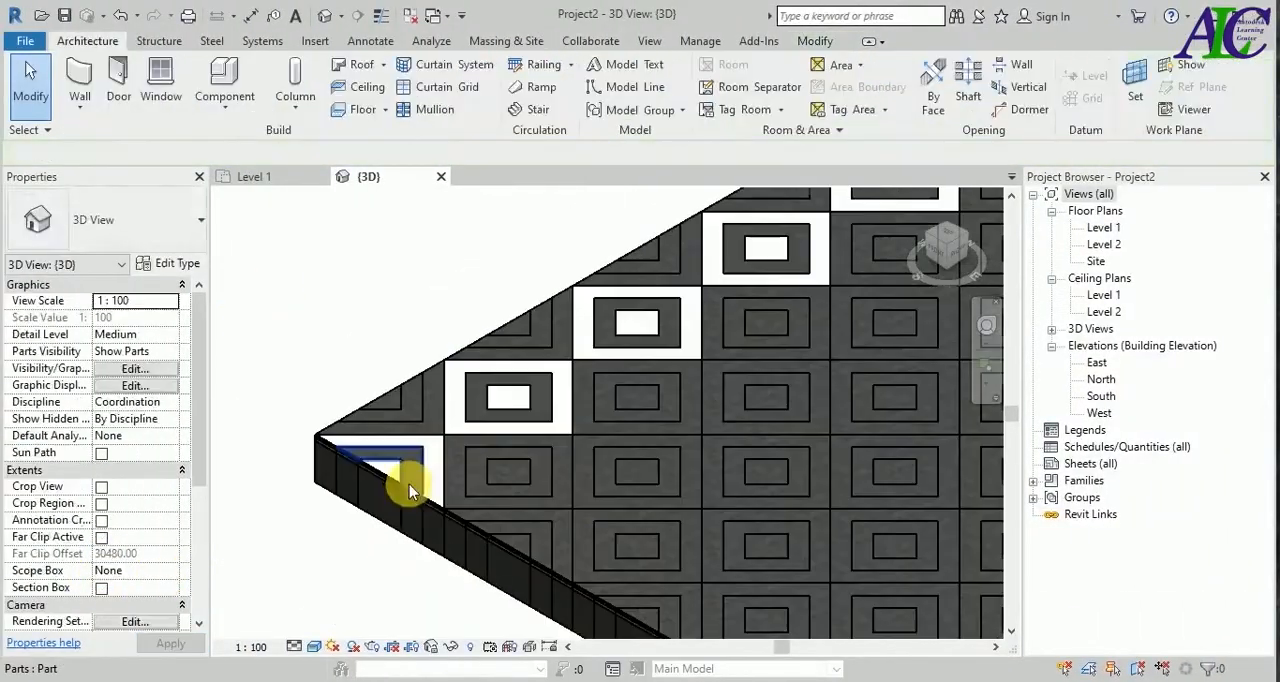
pyautogui.click(409, 486)
pyautogui.scroll(5, 795, 285)
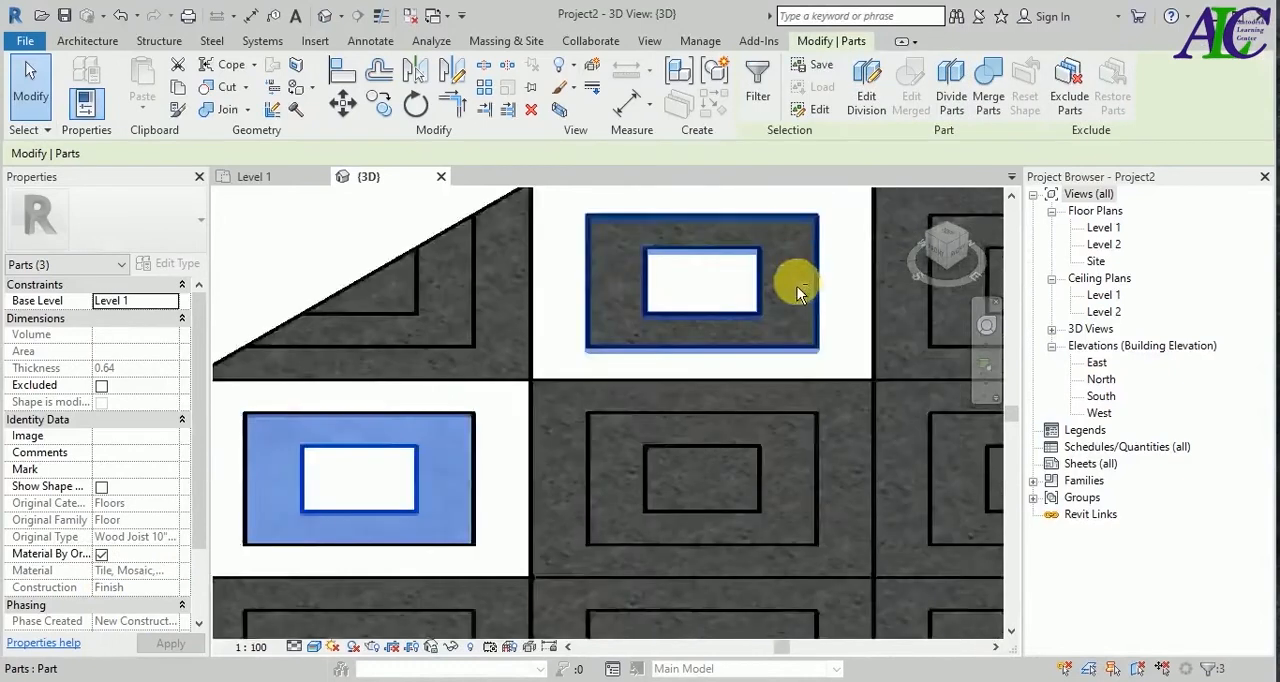
pyautogui.moveTo(797, 292); pyautogui.dragTo(423, 491, button='middle')
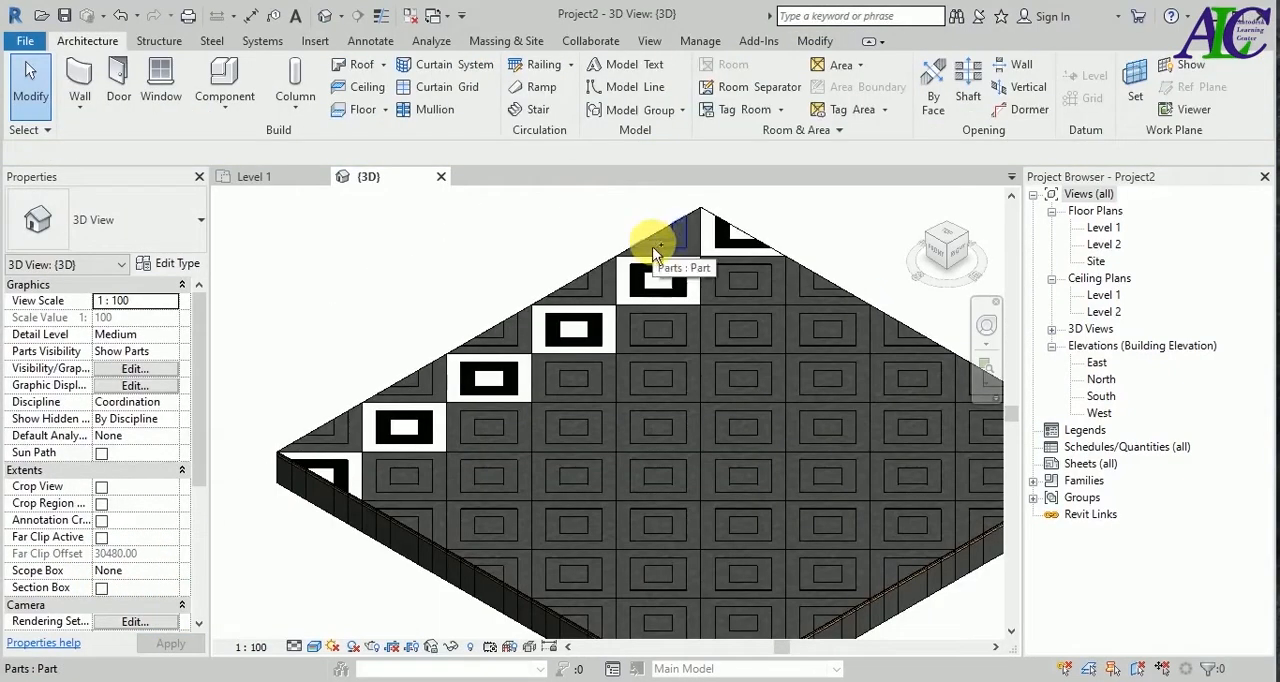
# Assign wh to the middle rings of the half diamonds along the adjacent edge, and bl to their outer frames and centres.
pyautogui.click(598, 283)
pyautogui.scroll(3, 597, 268)
pyautogui.keyDown('ctrl'); pyautogui.click(597, 263); pyautogui.keyUp('ctrl')
pyautogui.keyDown('ctrl'); pyautogui.click(445, 362); pyautogui.keyUp('ctrl')
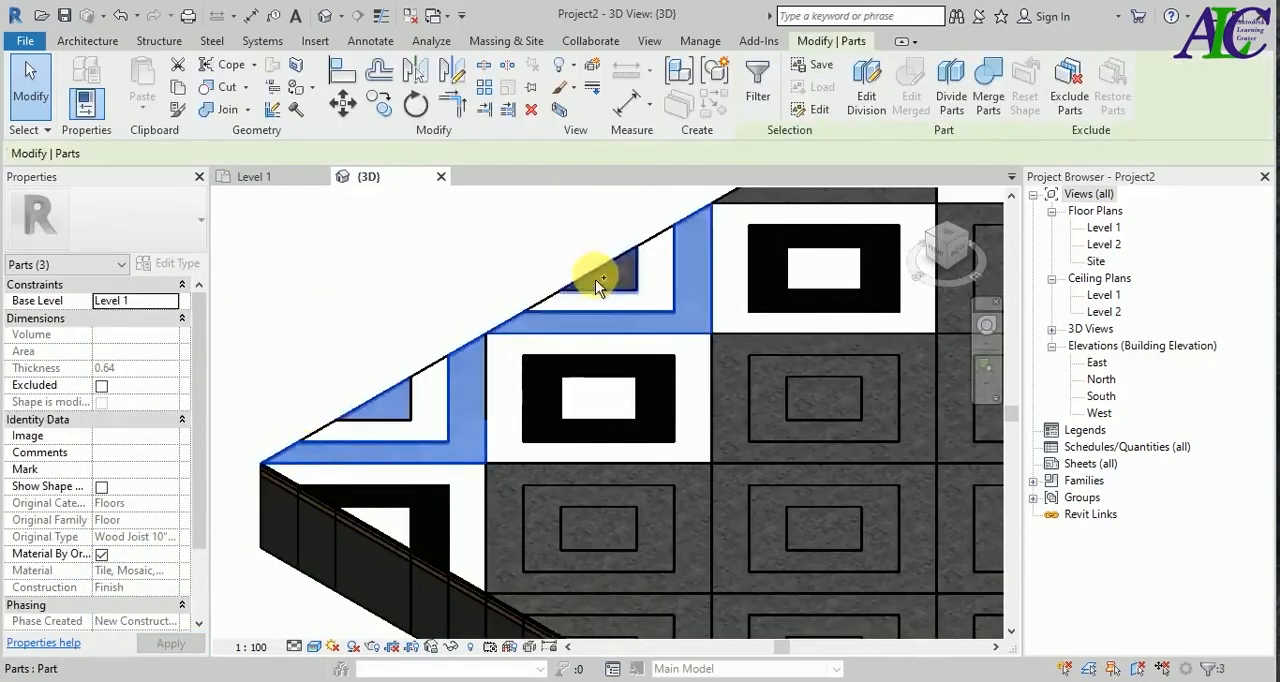
pyautogui.scroll(2, 592, 258)
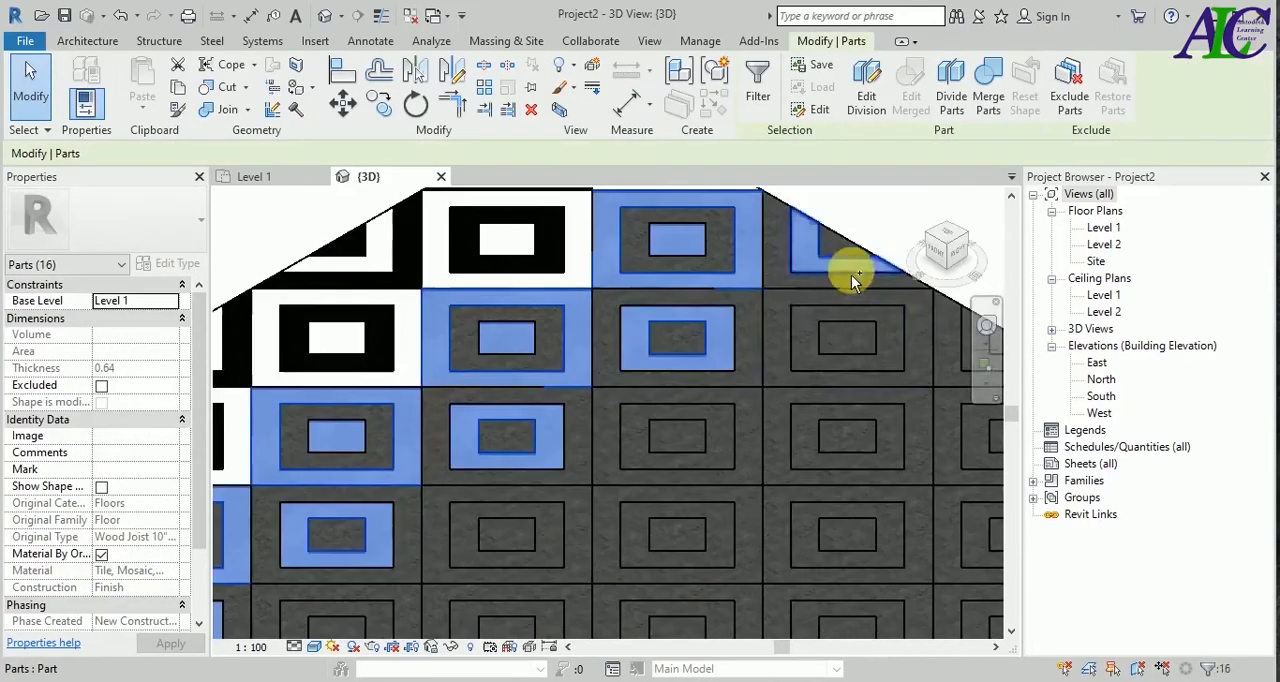
# Turn off Material By Original for alternating frames, rings and centres across the rest of the floor and assign them the bl material.
pyautogui.keyDown('ctrl'); pyautogui.click(848, 336); pyautogui.keyUp('ctrl')
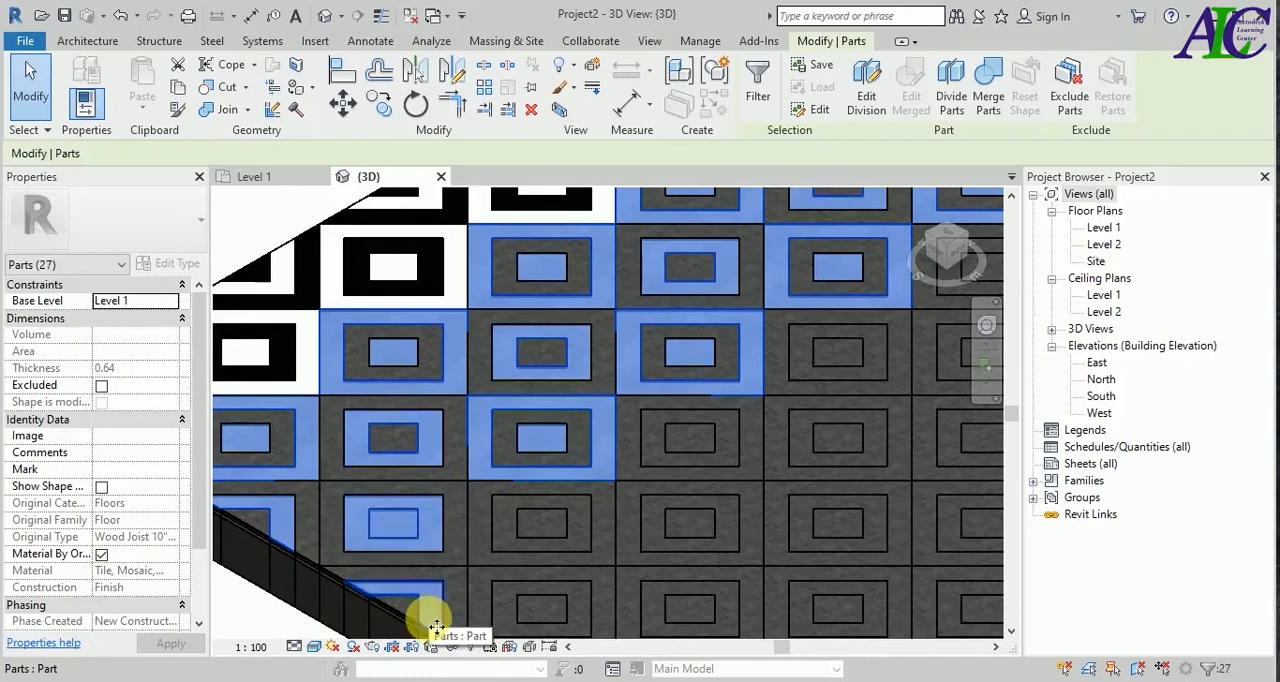
pyautogui.click(101, 554)
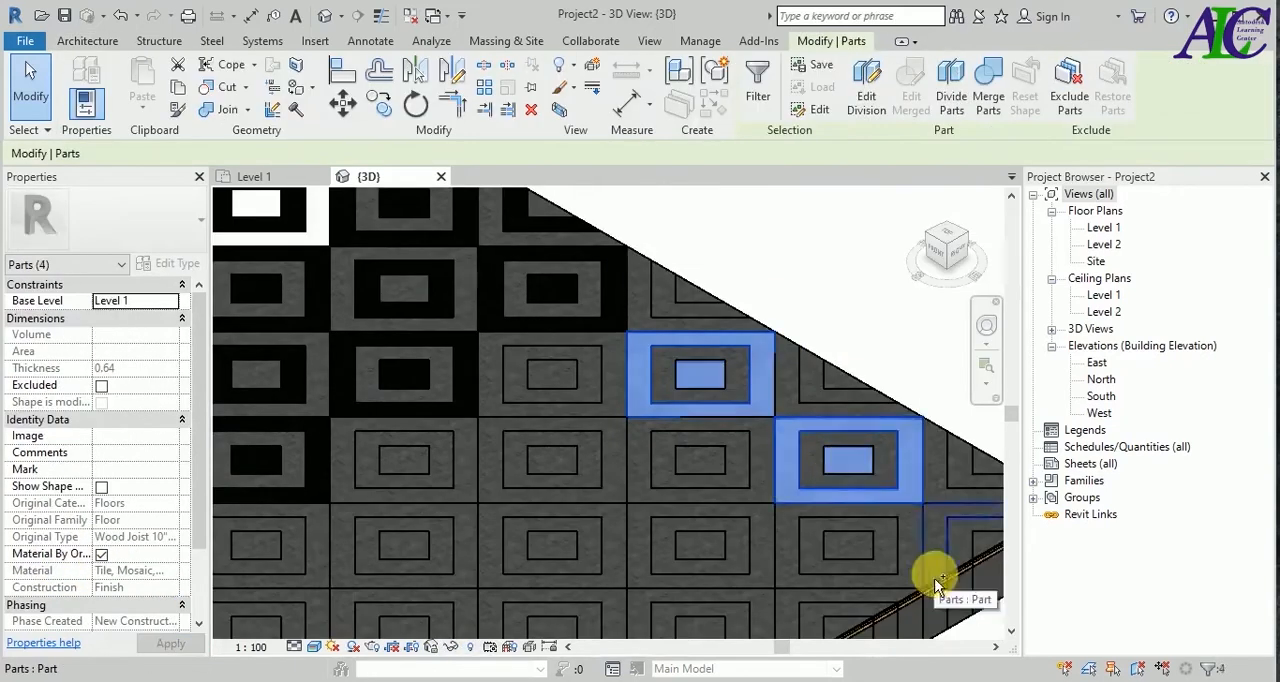
pyautogui.keyDown('ctrl'); pyautogui.click(660, 300); pyautogui.keyUp('ctrl')
pyautogui.keyDown('ctrl'); pyautogui.click(597, 543); pyautogui.keyUp('ctrl')
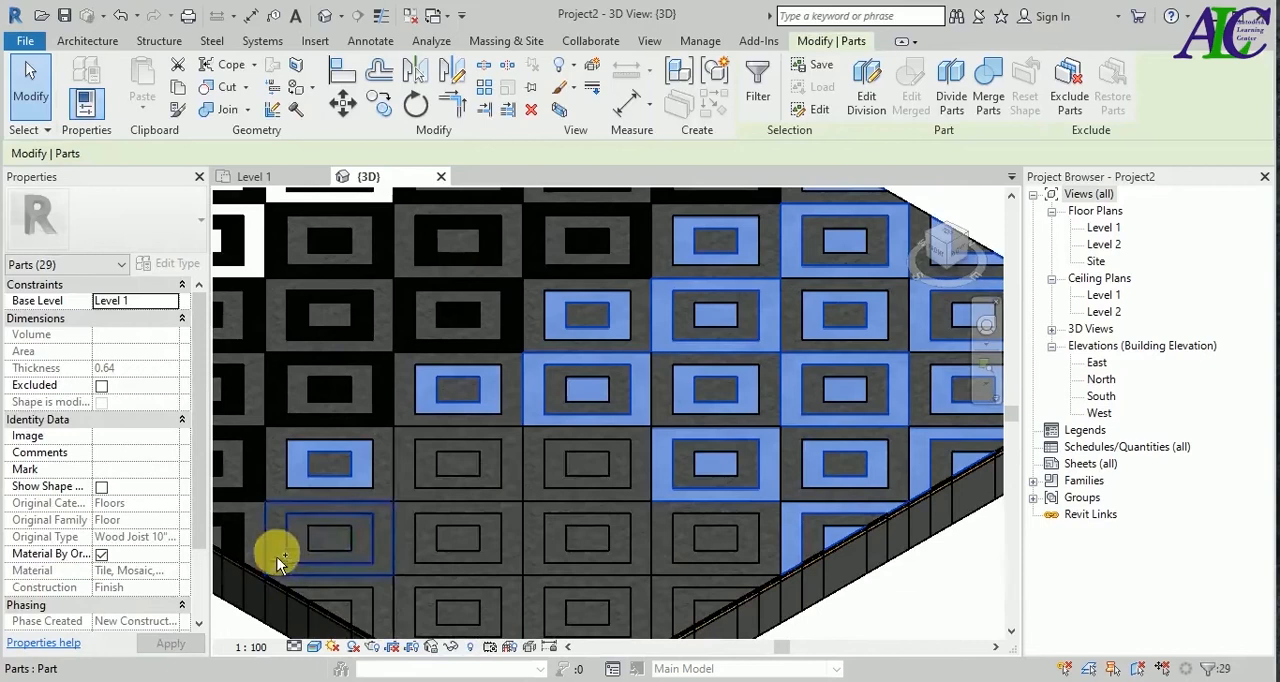
pyautogui.keyDown('ctrl'); pyautogui.click(786, 611); pyautogui.keyUp('ctrl')
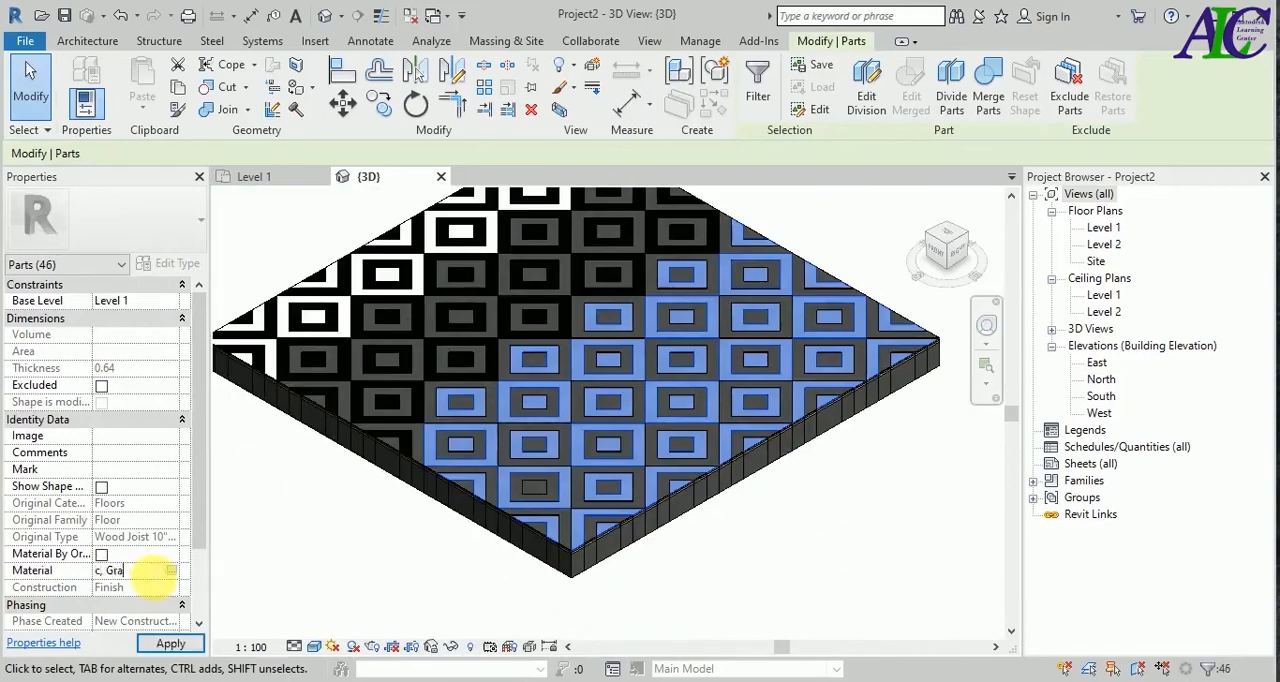
pyautogui.click(418, 565)
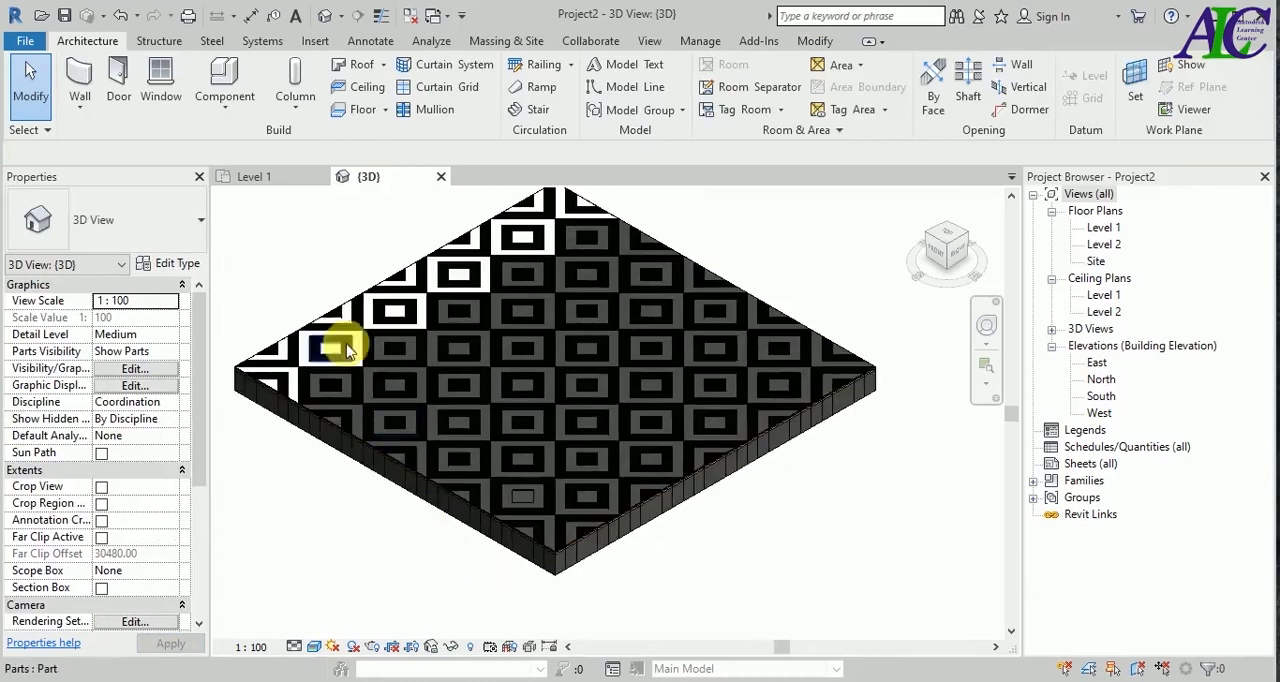
# Turn off Material By Original for the remaining gray parts, except the unfinished diamond near the front corner, and assign them the wh material.
pyautogui.scroll(5, 614, 263)
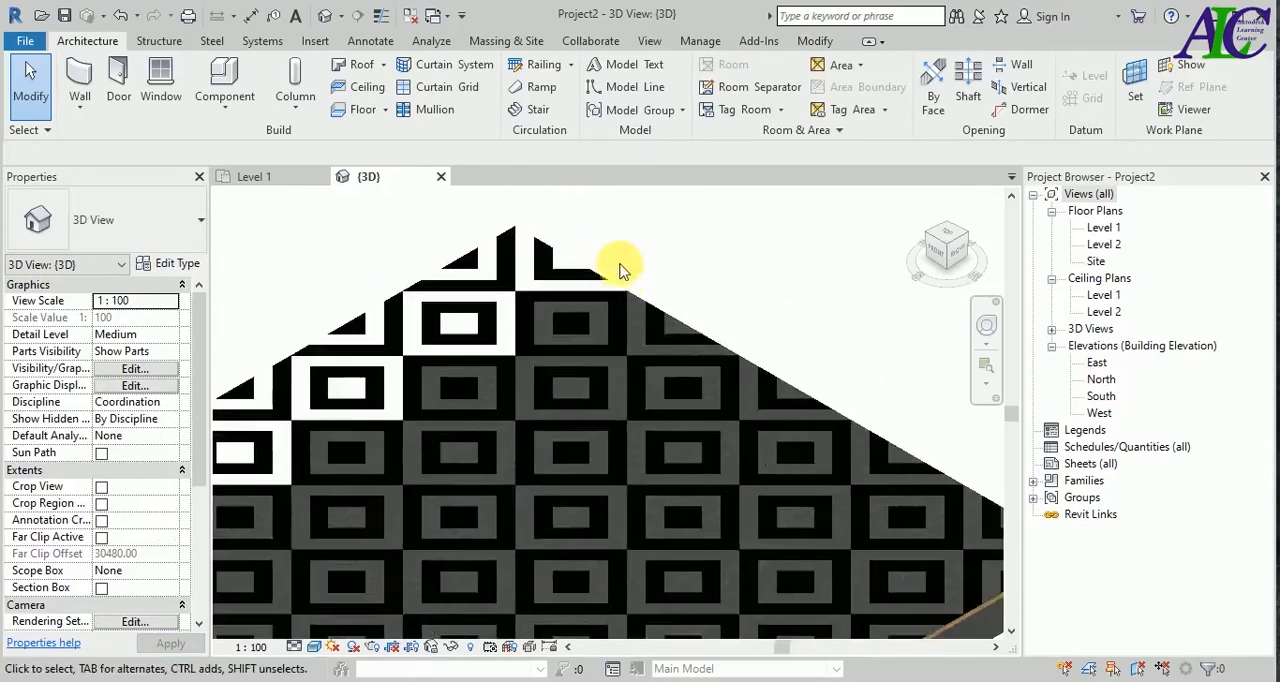
pyautogui.scroll(1, 625, 280)
pyautogui.click(577, 364)
pyautogui.keyDown('ctrl'); pyautogui.click(371, 485); pyautogui.keyUp('ctrl')
pyautogui.scroll(-5, 682, 258)
pyautogui.keyDown('ctrl'); pyautogui.click(711, 414); pyautogui.keyUp('ctrl')
pyautogui.keyDown('ctrl'); pyautogui.click(713, 442); pyautogui.keyUp('ctrl')
pyautogui.keyDown('ctrl'); pyautogui.click(628, 444); pyautogui.keyUp('ctrl')
pyautogui.keyDown('ctrl'); pyautogui.click(537, 448); pyautogui.keyUp('ctrl')
pyautogui.keyDown('ctrl'); pyautogui.click(378, 460); pyautogui.keyUp('ctrl')
pyautogui.keyDown('ctrl'); pyautogui.click(518, 447); pyautogui.keyUp('ctrl')
pyautogui.scroll(3, 400, 490)
pyautogui.keyDown('ctrl'); pyautogui.click(483, 466); pyautogui.keyUp('ctrl')
pyautogui.keyDown('ctrl'); pyautogui.click(616, 390); pyautogui.keyUp('ctrl')
pyautogui.keyDown('ctrl'); pyautogui.click(616, 480); pyautogui.keyUp('ctrl')
pyautogui.keyDown('ctrl'); pyautogui.click(616, 540); pyautogui.keyUp('ctrl')
pyautogui.keyDown('ctrl'); pyautogui.click(862, 400); pyautogui.keyUp('ctrl')
pyautogui.scroll(-3, 862, 400)
pyautogui.scroll(5, 874, 437)
pyautogui.keyDown('ctrl'); pyautogui.click(876, 440); pyautogui.keyUp('ctrl')
pyautogui.keyDown('ctrl'); pyautogui.click(714, 350); pyautogui.keyUp('ctrl')
pyautogui.keyDown('ctrl'); pyautogui.click(725, 550); pyautogui.keyUp('ctrl')
pyautogui.scroll(-2, 700, 450)
pyautogui.keyDown('ctrl'); pyautogui.click(480, 404); pyautogui.keyUp('ctrl')
pyautogui.keyDown('ctrl'); pyautogui.click(480, 498); pyautogui.keyUp('ctrl')
pyautogui.keyDown('ctrl'); pyautogui.click(580, 575); pyautogui.keyUp('ctrl')
pyautogui.scroll(-3, 580, 575)
pyautogui.scroll(3, 465, 630)
pyautogui.keyDown('ctrl'); pyautogui.click(422, 345); pyautogui.keyUp('ctrl')
pyautogui.keyDown('ctrl'); pyautogui.click(236, 415); pyautogui.keyUp('ctrl')
pyautogui.keyDown('ctrl'); pyautogui.click(293, 412); pyautogui.keyUp('ctrl')
pyautogui.keyDown('ctrl'); pyautogui.click(378, 480); pyautogui.keyUp('ctrl')
pyautogui.keyDown('ctrl'); pyautogui.click(657, 430); pyautogui.keyUp('ctrl')
pyautogui.keyDown('ctrl'); pyautogui.click(711, 412); pyautogui.keyUp('ctrl')
pyautogui.keyDown('ctrl'); pyautogui.click(684, 478); pyautogui.keyUp('ctrl')
pyautogui.keyDown('ctrl'); pyautogui.click(637, 515); pyautogui.keyUp('ctrl')
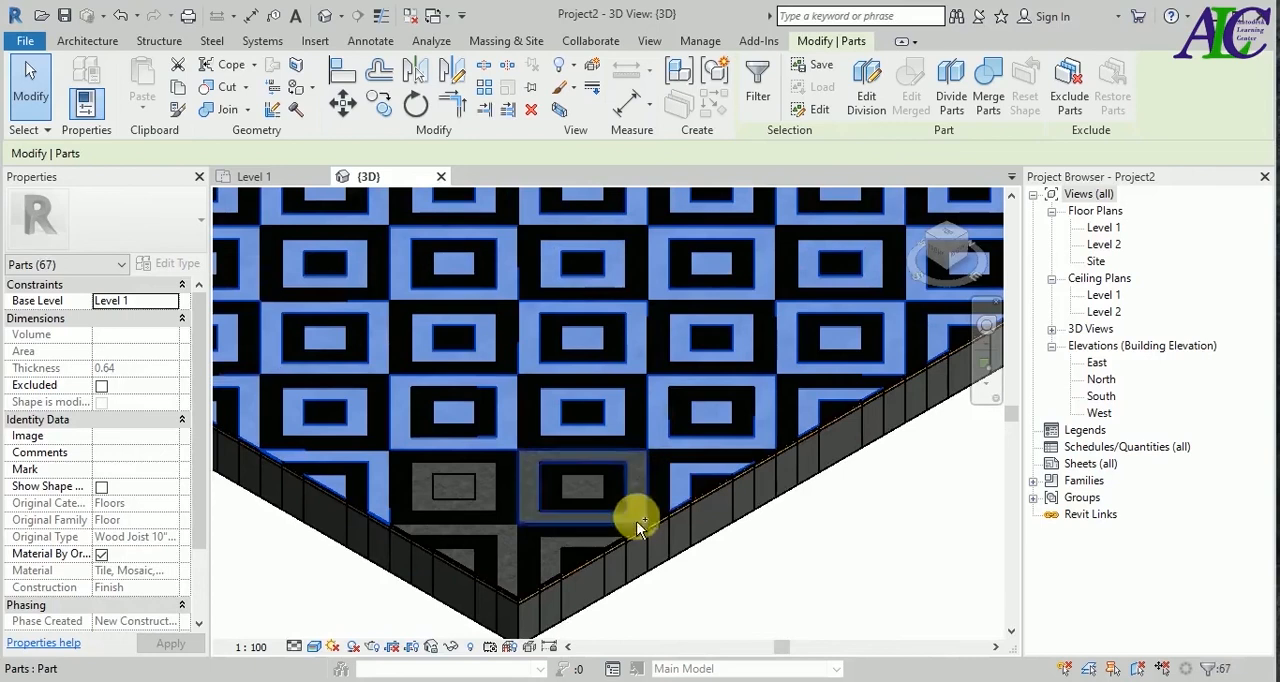
pyautogui.keyDown('ctrl'); pyautogui.click(583, 487); pyautogui.keyUp('ctrl')
pyautogui.keyDown('ctrl'); pyautogui.click(552, 556); pyautogui.keyUp('ctrl')
pyautogui.keyDown('ctrl'); pyautogui.click(507, 568); pyautogui.keyUp('ctrl')
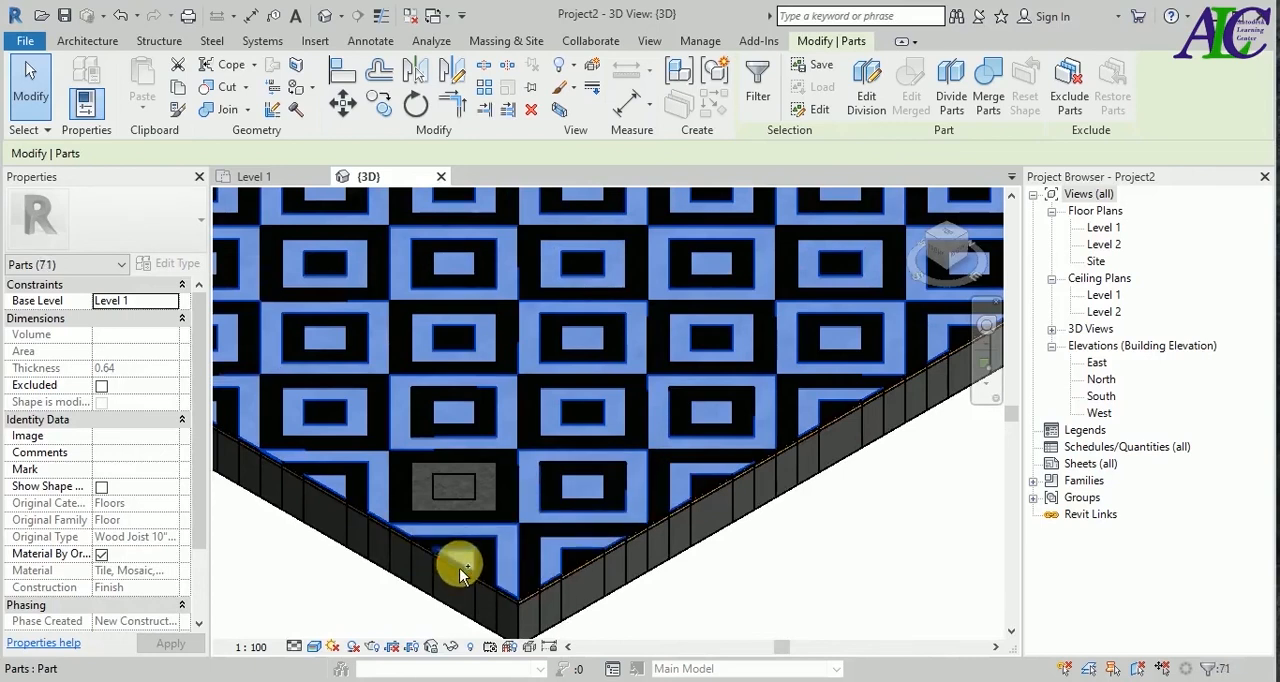
pyautogui.click(101, 555)
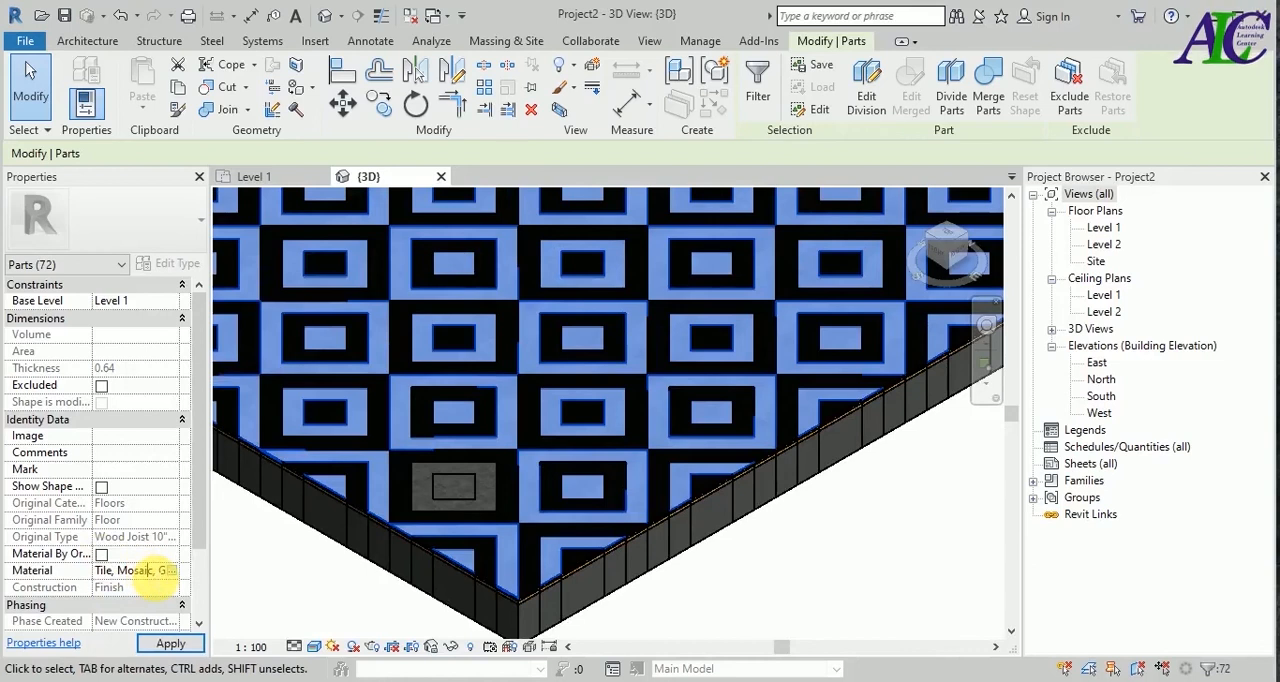
pyautogui.moveTo(156, 571); pyautogui.dragTo(82, 569)
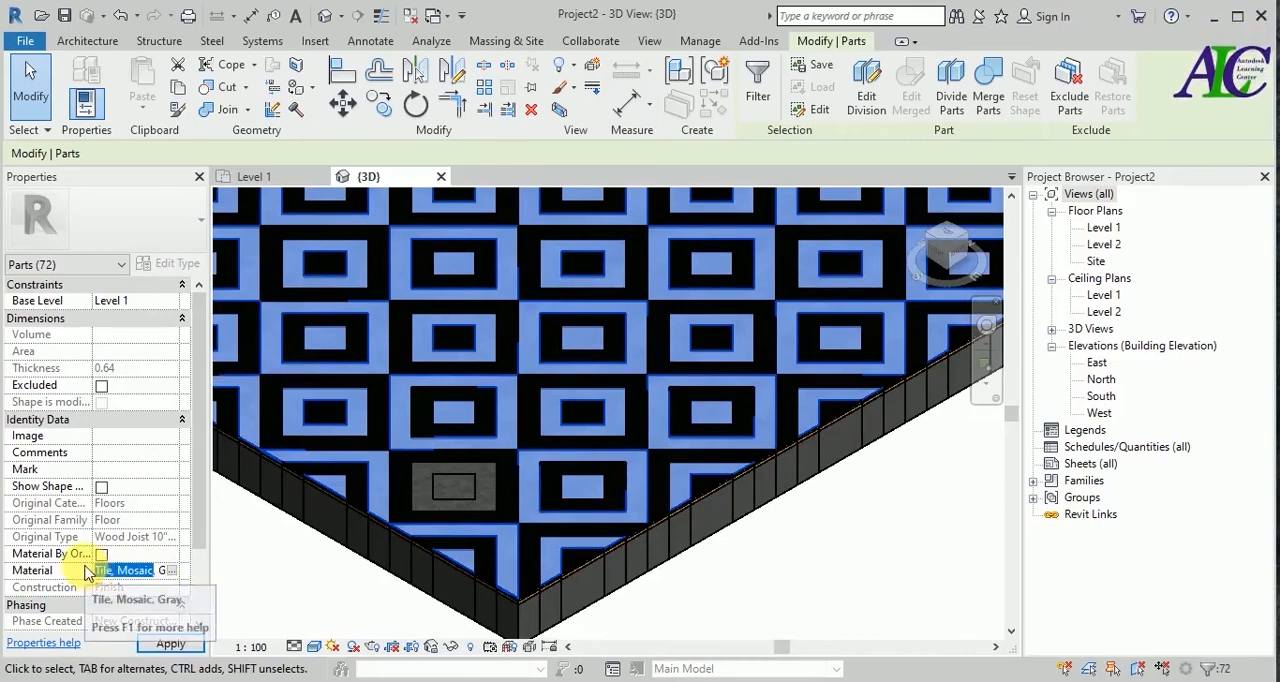
pyautogui.press('Delete')
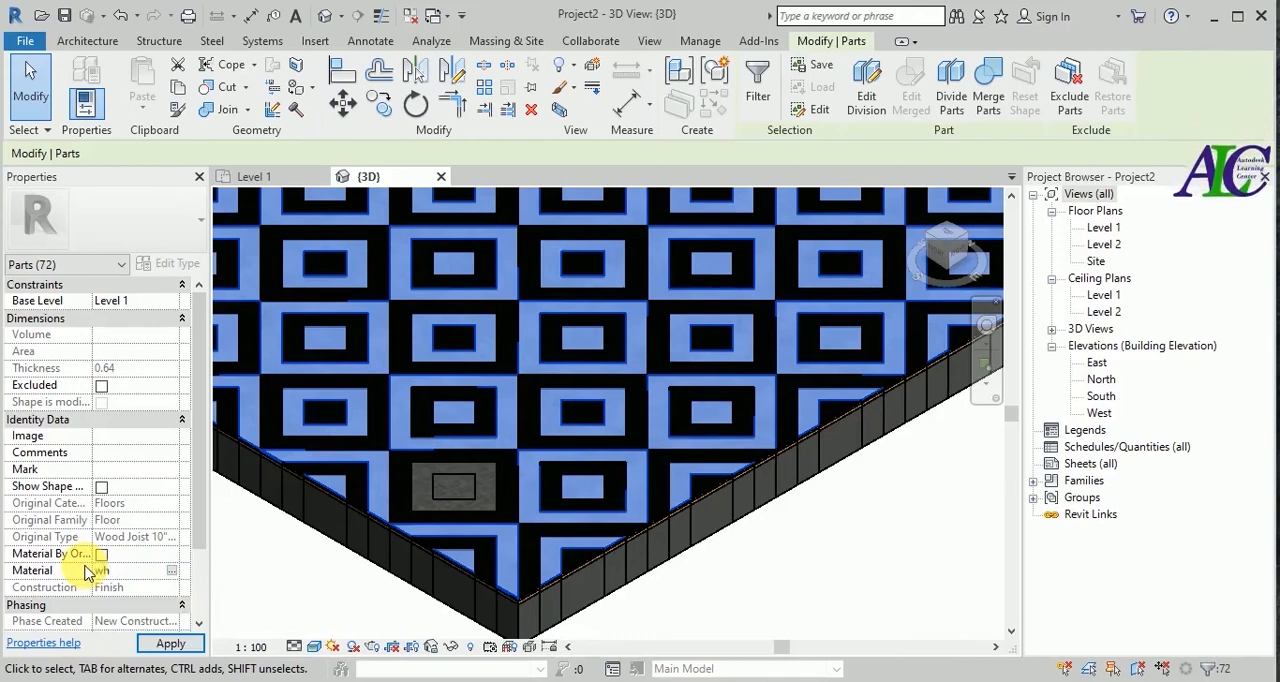
pyautogui.click(185, 642)
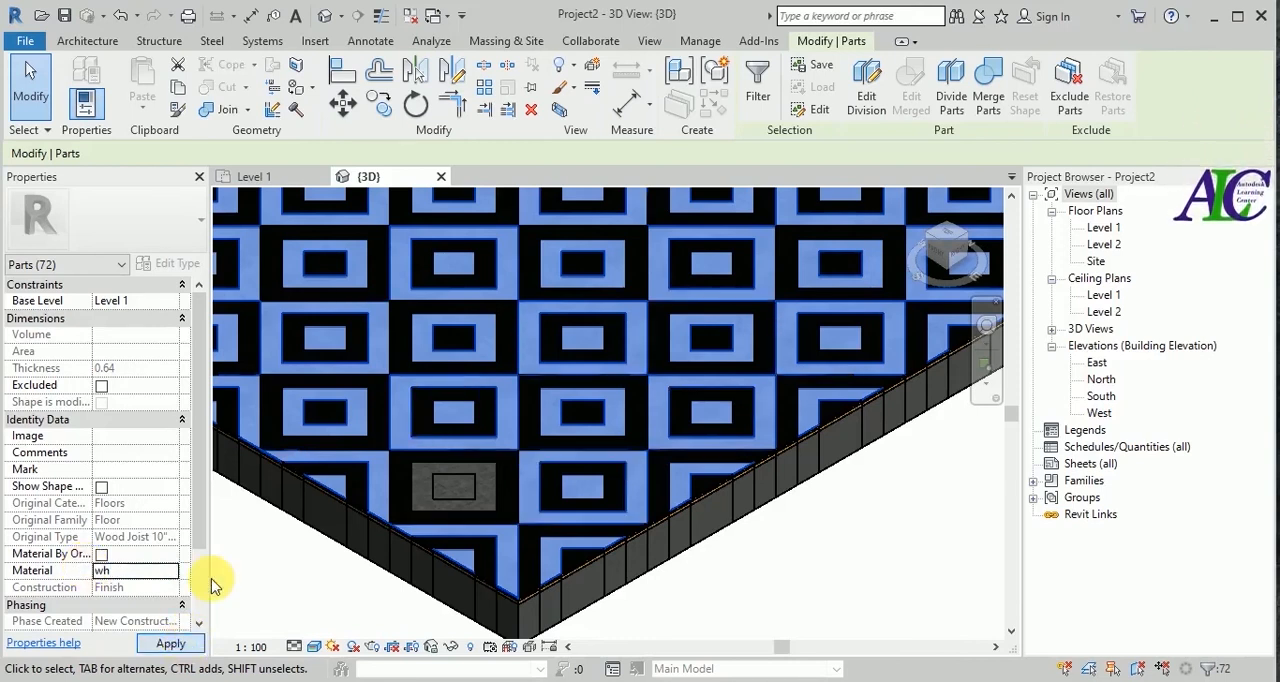
pyautogui.click(282, 563)
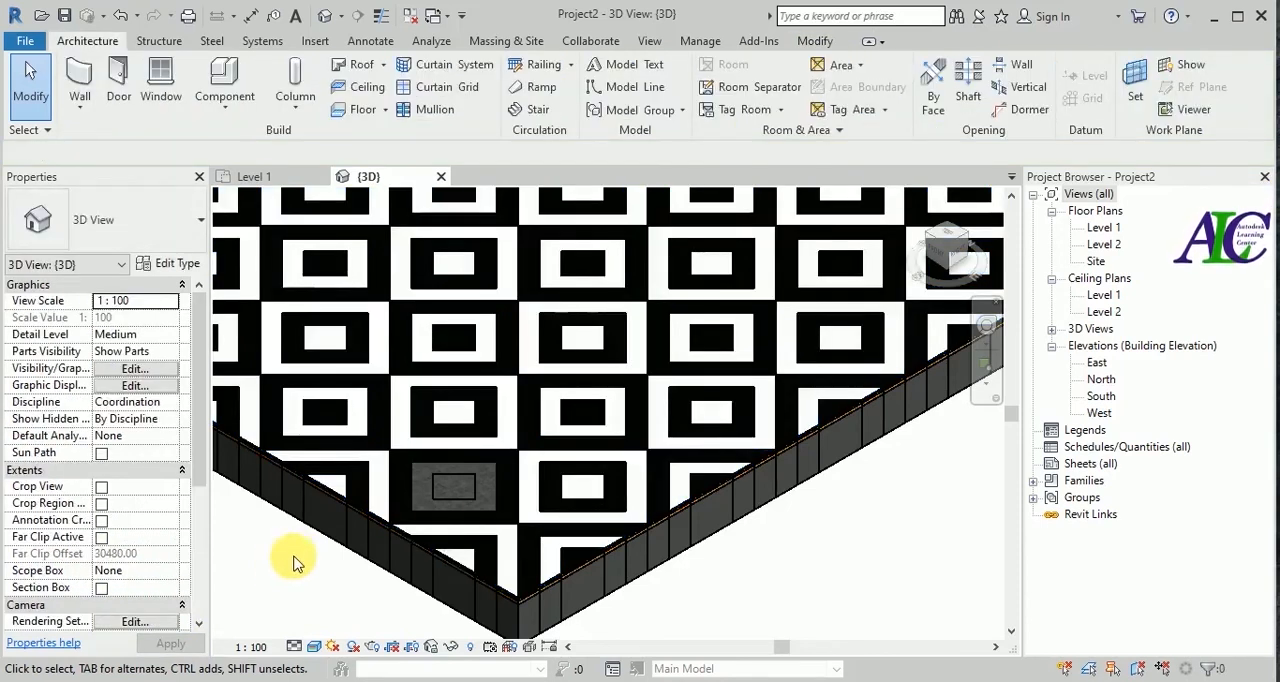
# Assign the wh material to the gray ring of the last unfinished diamond near the front corner.
pyautogui.click(442, 496)
pyautogui.scroll(1, 430, 495)
pyautogui.press('Escape')
pyautogui.click(417, 498)
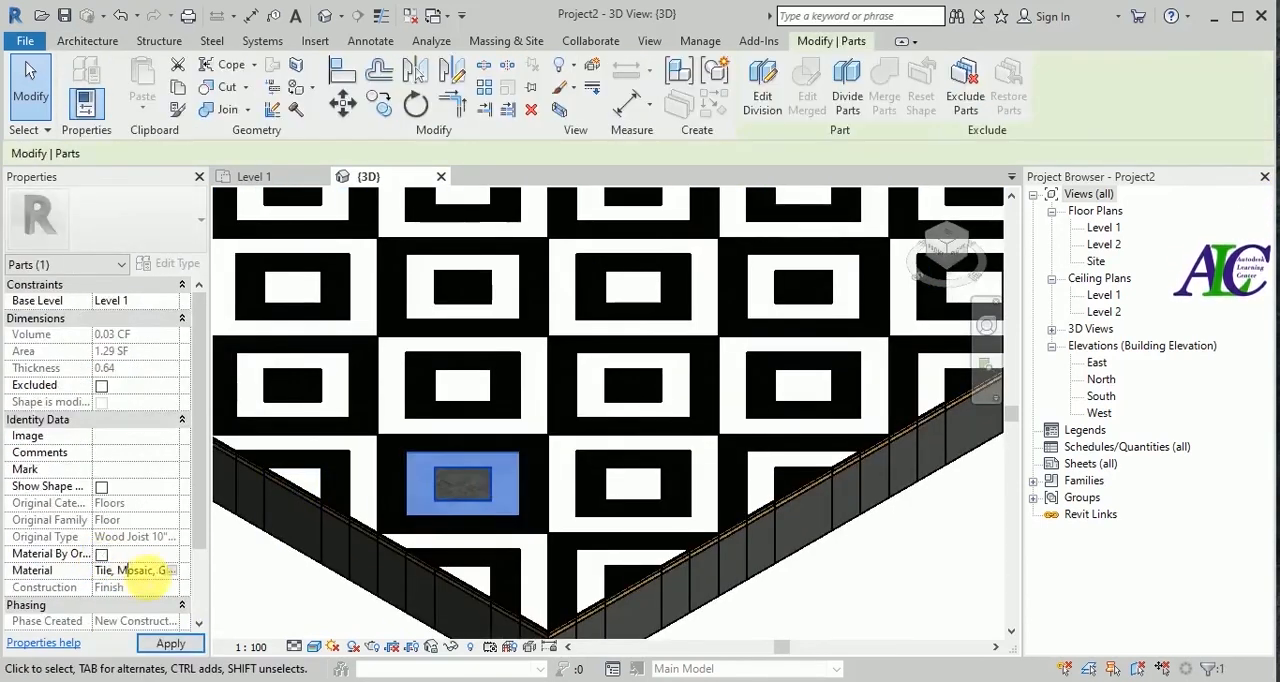
pyautogui.write('wh')
pyautogui.click(150, 646)
pyautogui.press('Escape')
# Assign the bl material to the centre part of that last diamond.
pyautogui.click(471, 490)
pyautogui.click(54, 569)
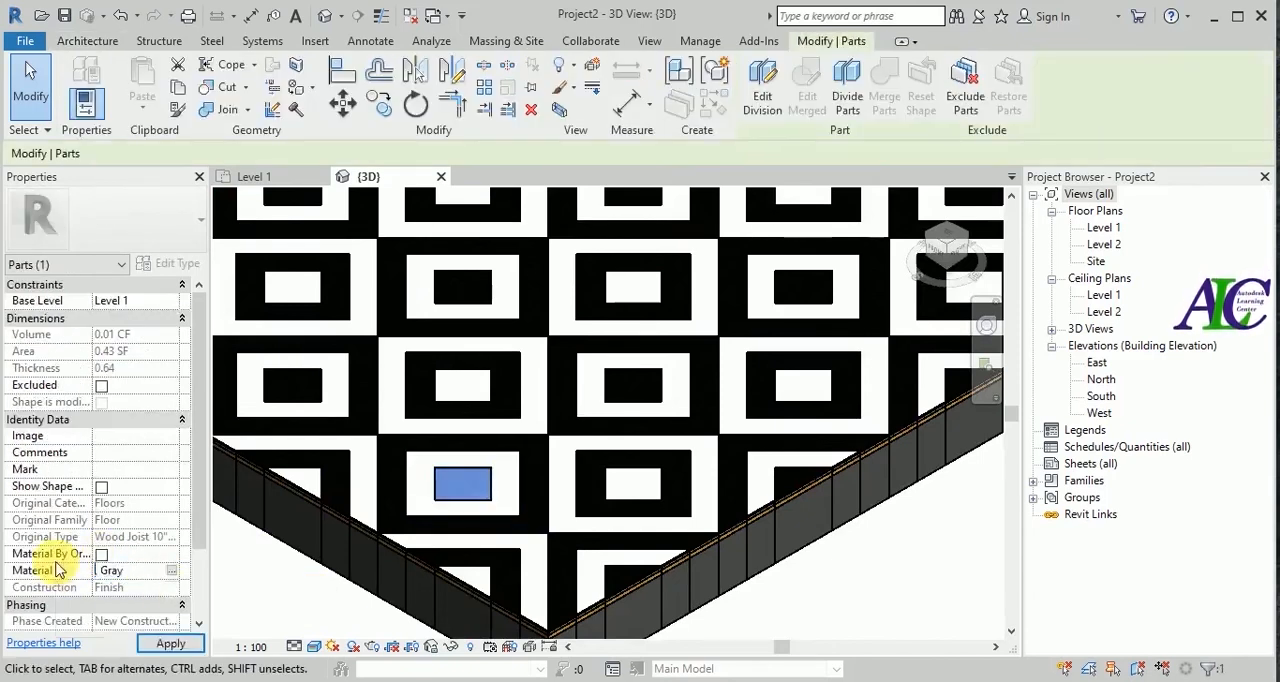
pyautogui.write('bl')
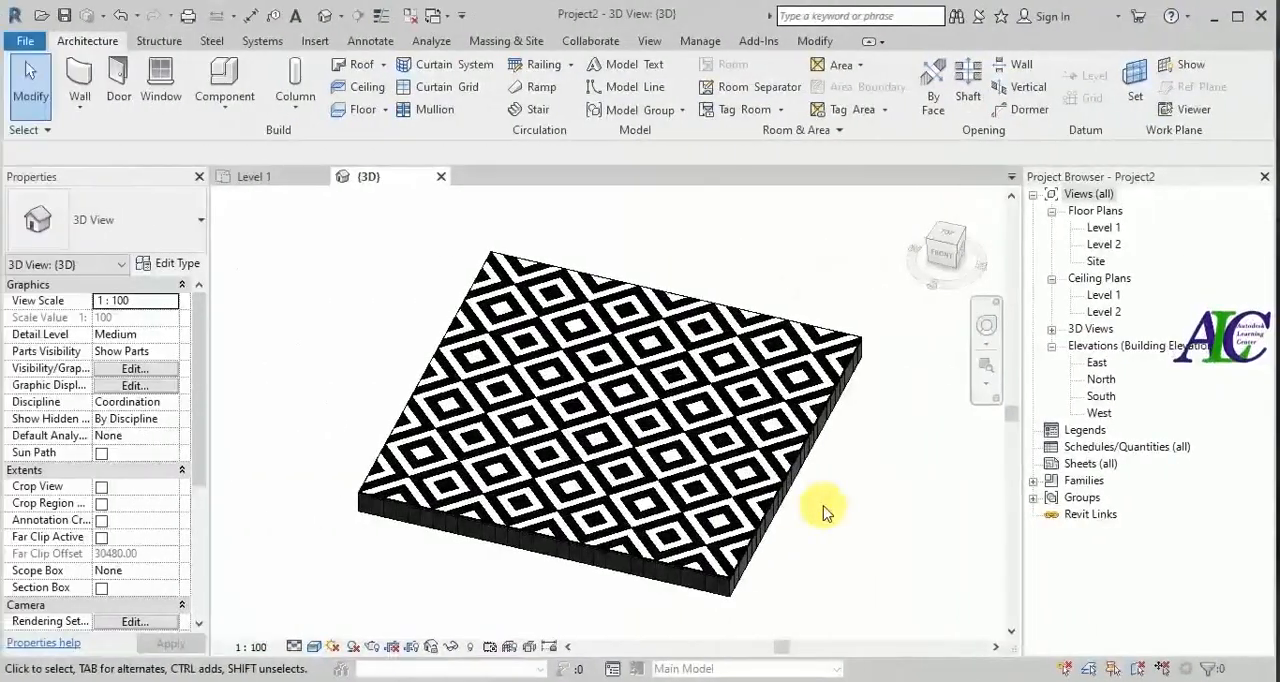